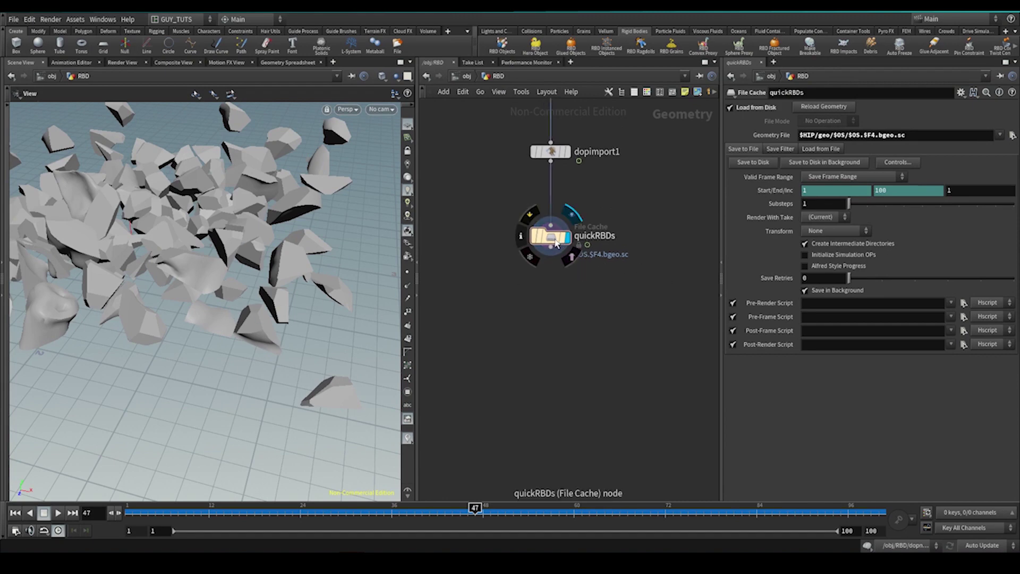
# Examine the packedfulltransform primitive intrinsic of quickRBDs in the geometry spreadsheet, and return to the scene view.
pyautogui.middleClick(555, 241)
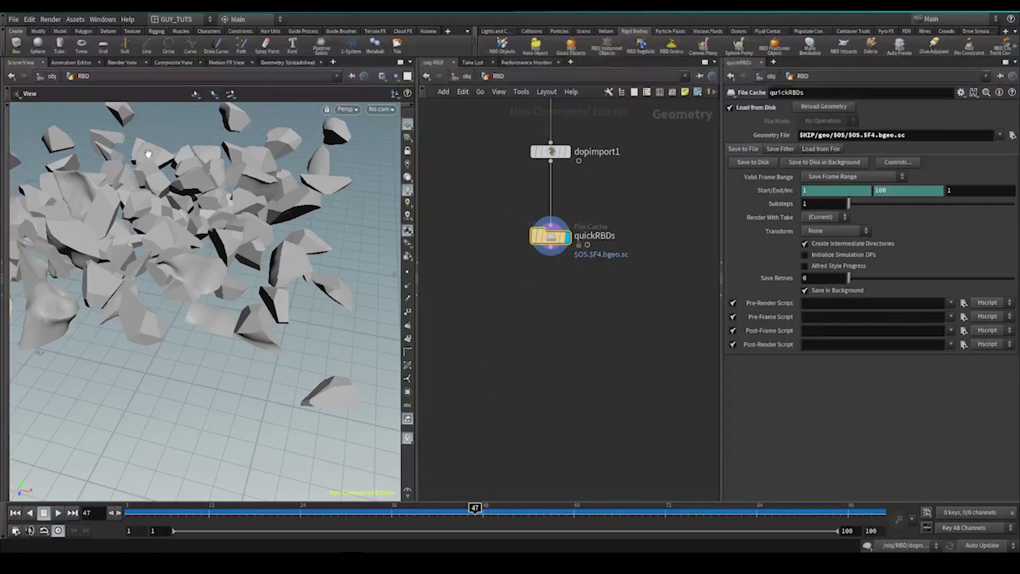
pyautogui.click(289, 62)
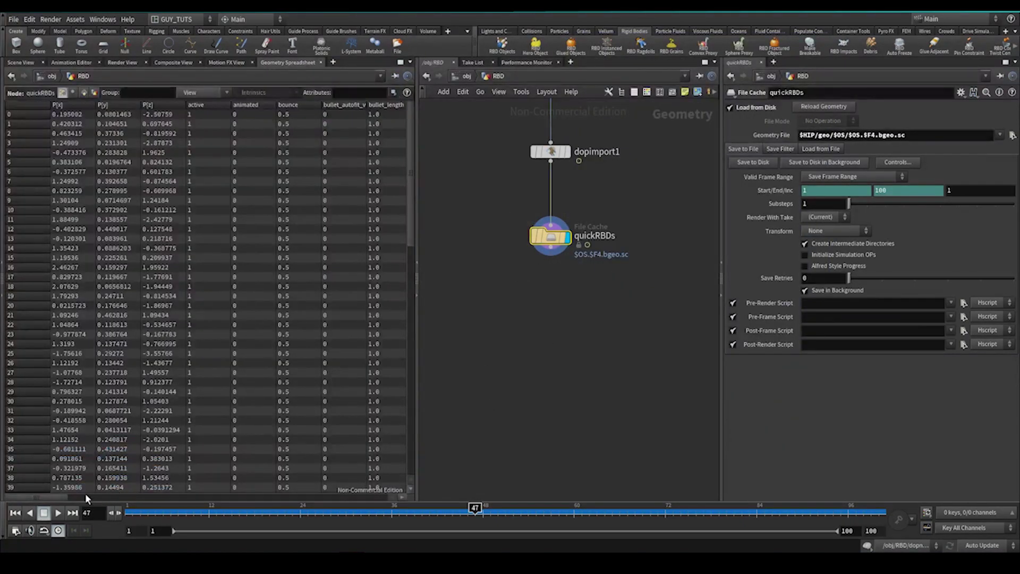
pyautogui.click(84, 94)
pyautogui.click(260, 92)
pyautogui.click(238, 256)
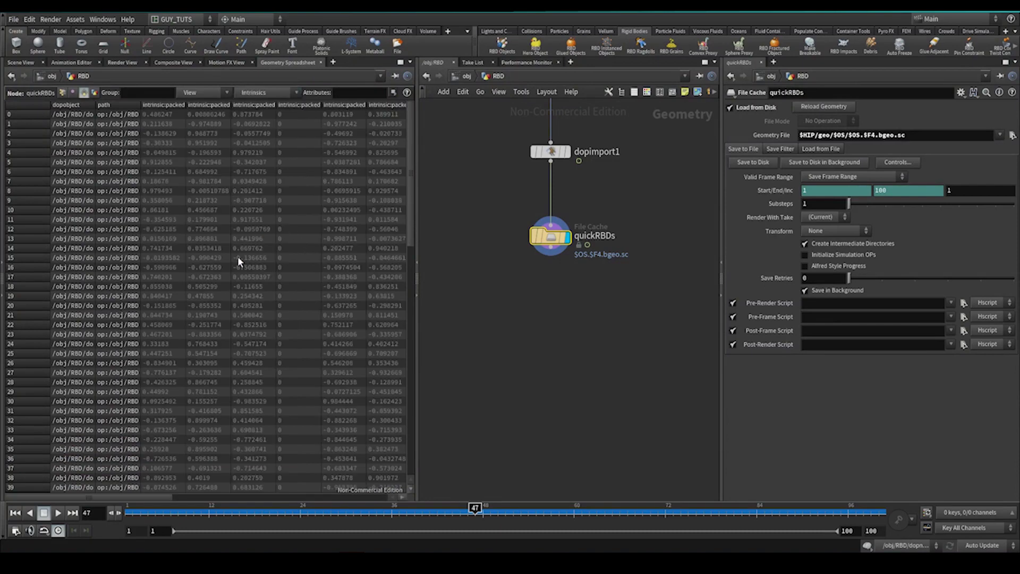
pyautogui.moveTo(134, 497); pyautogui.dragTo(298, 497)
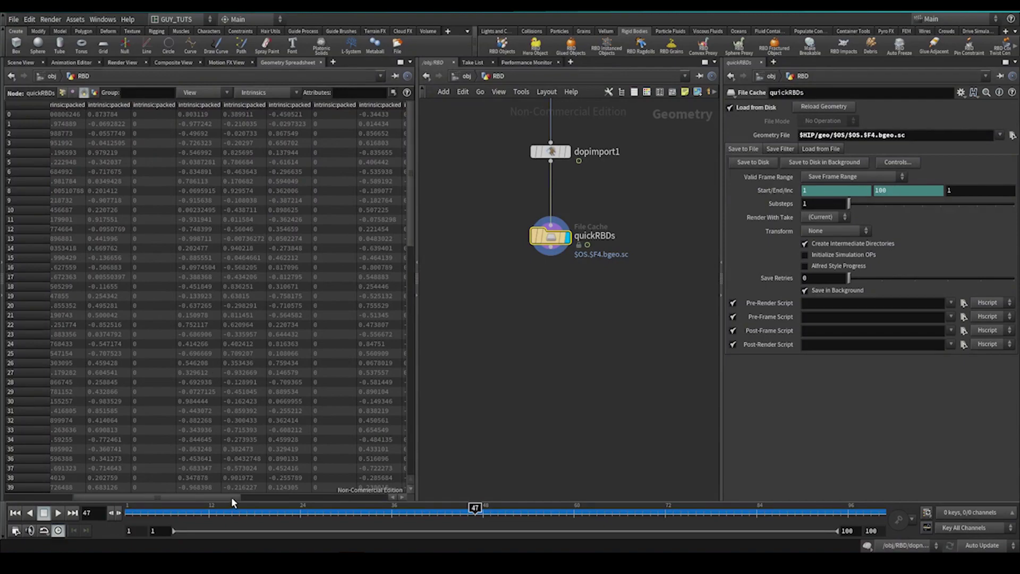
pyautogui.moveTo(231, 502); pyautogui.dragTo(302, 498)
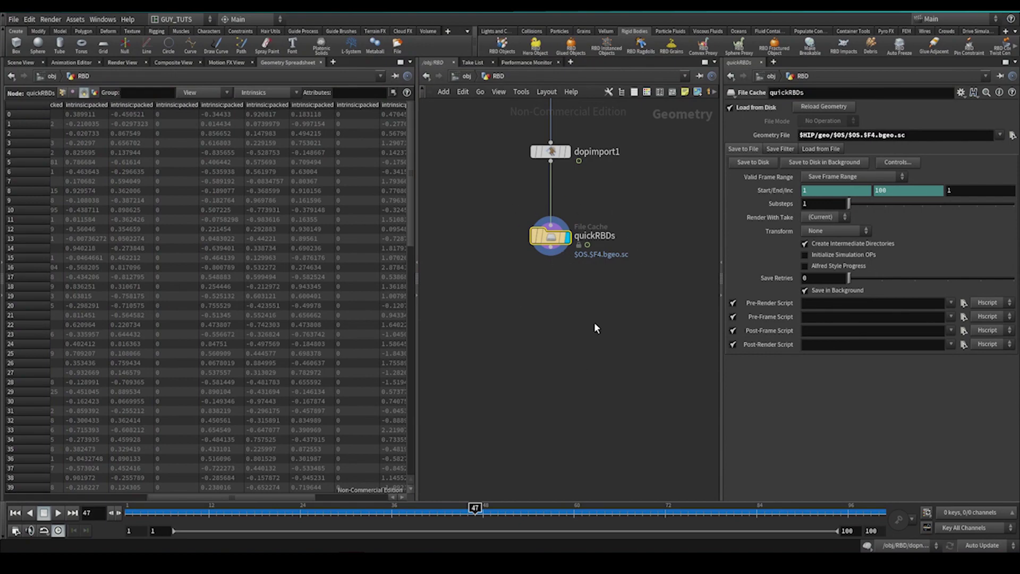
pyautogui.click(34, 63)
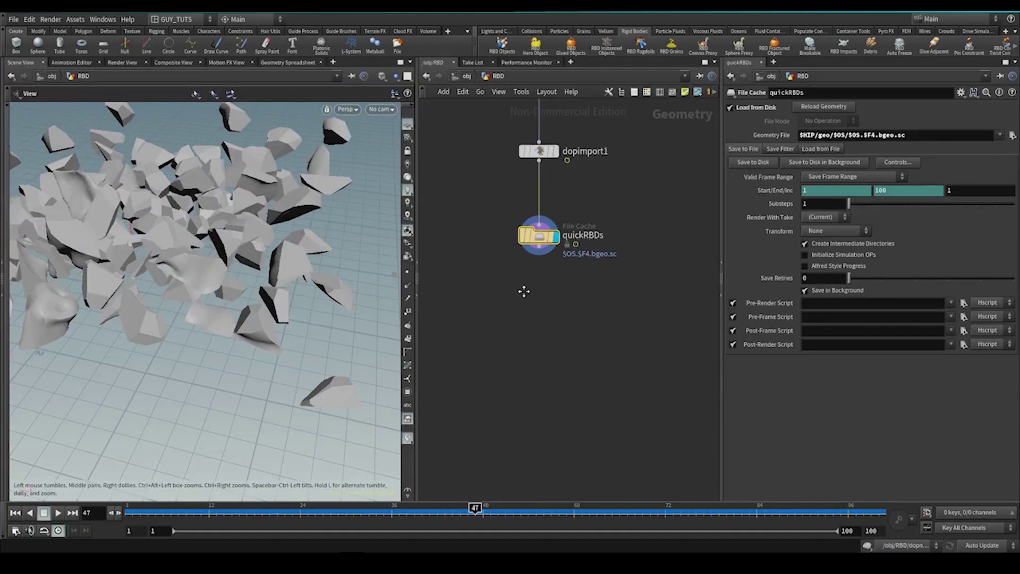
pyautogui.moveTo(524, 291); pyautogui.dragTo(539, 301, button='middle')
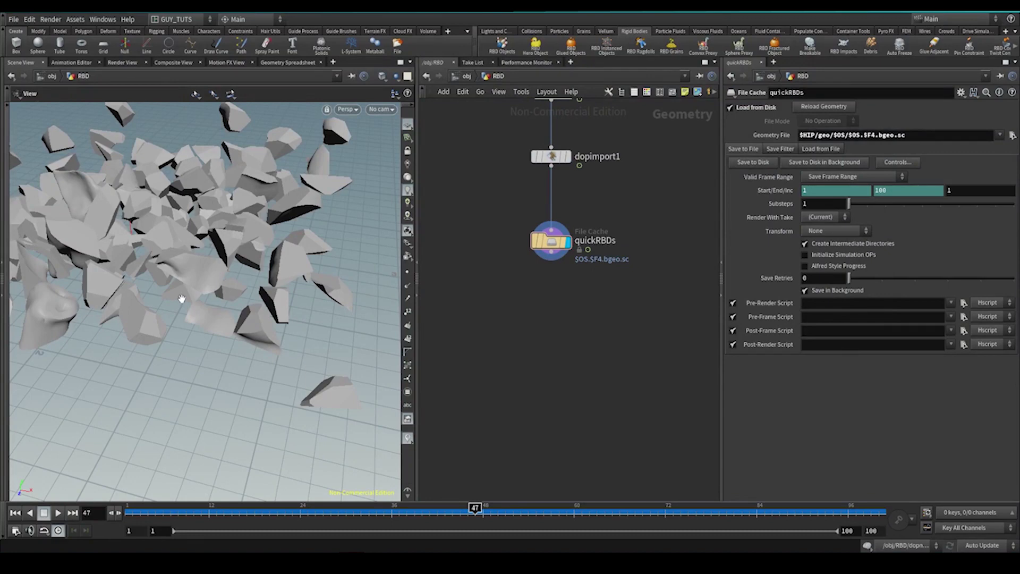
# Add a Point Wrangle below quickRBDs, wire quickRBDs into its first input and name it create_matrix.
pyautogui.press('Tab')
pyautogui.write('wra')
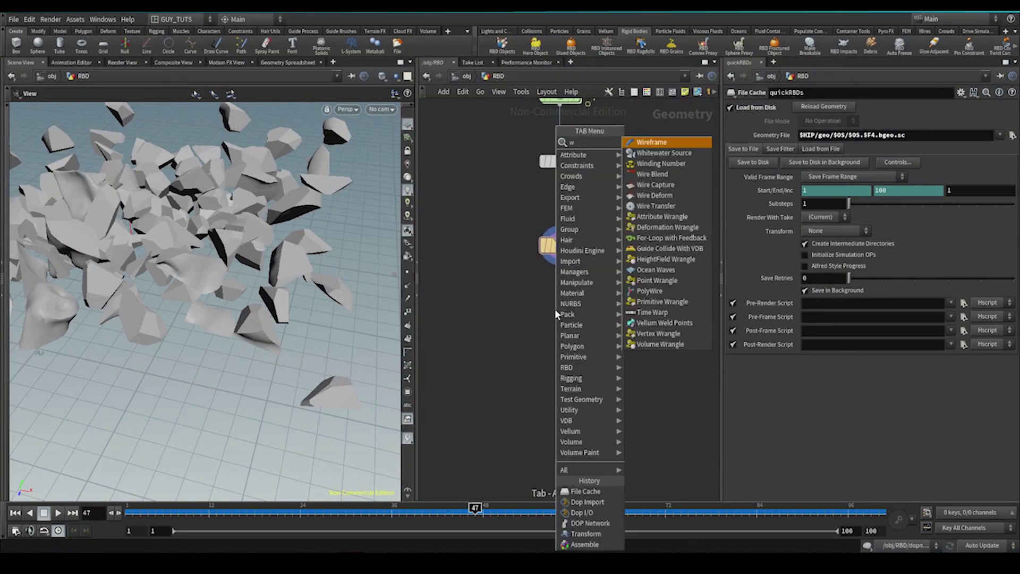
pyautogui.click(667, 175)
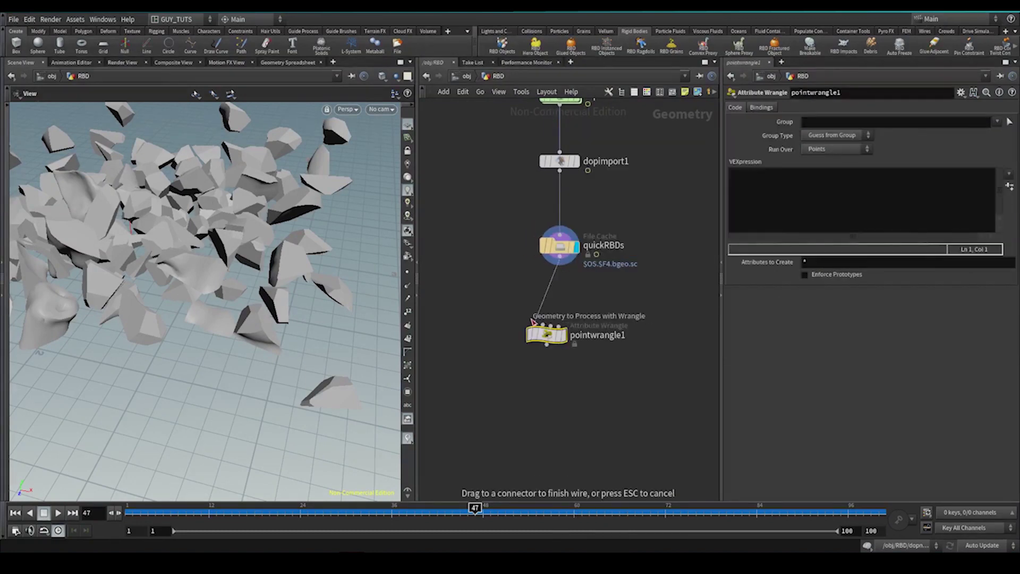
pyautogui.click(563, 335)
pyautogui.moveTo(562, 335); pyautogui.dragTo(564, 325)
pyautogui.doubleClick(611, 321)
pyautogui.write('c')
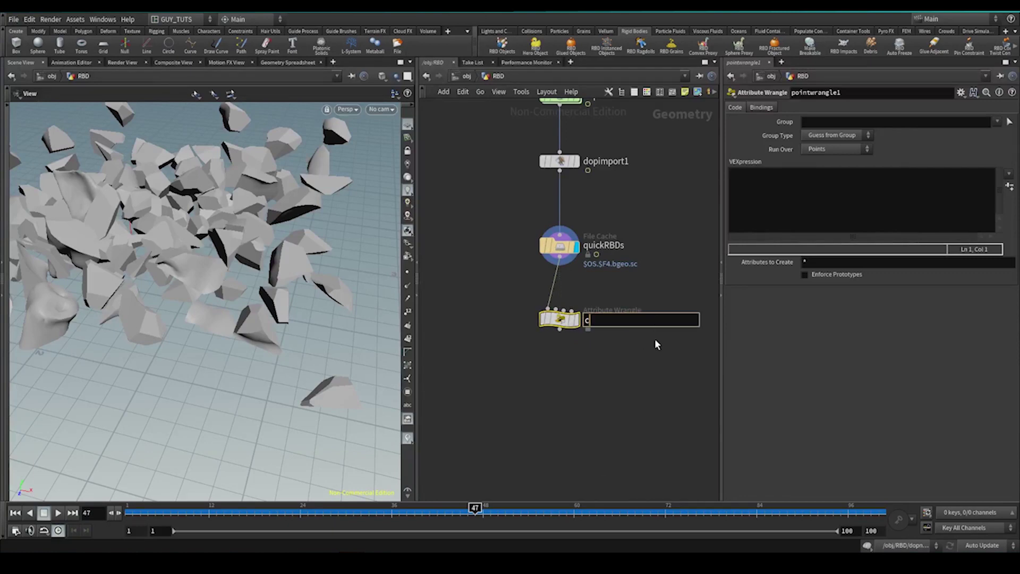
pyautogui.write('reate_matrix')
pyautogui.press('Return')
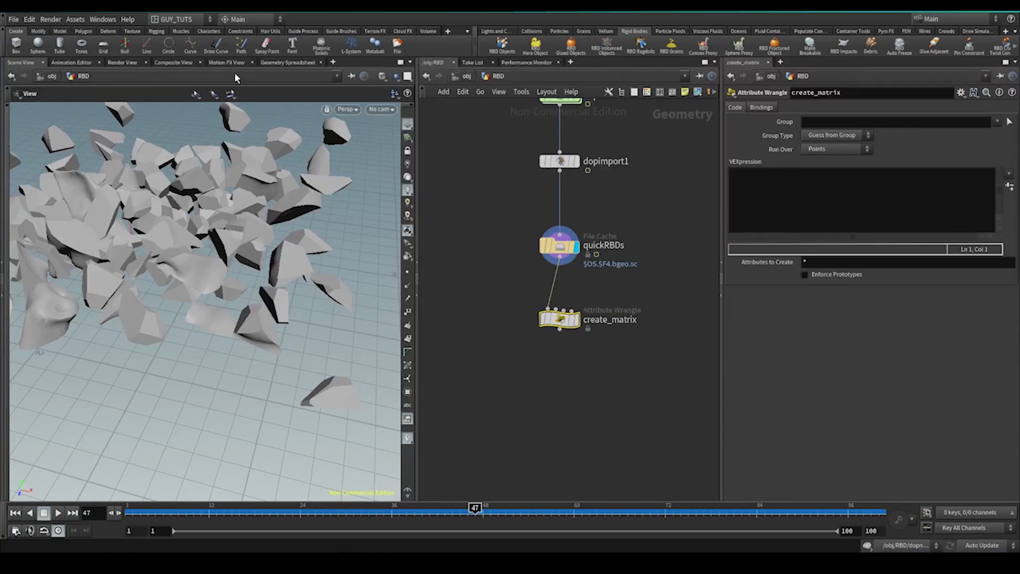
# Show create_matrix's point attributes in the geometry spreadsheet and move the node slightly closer to quickRBDs.
pyautogui.click(283, 62)
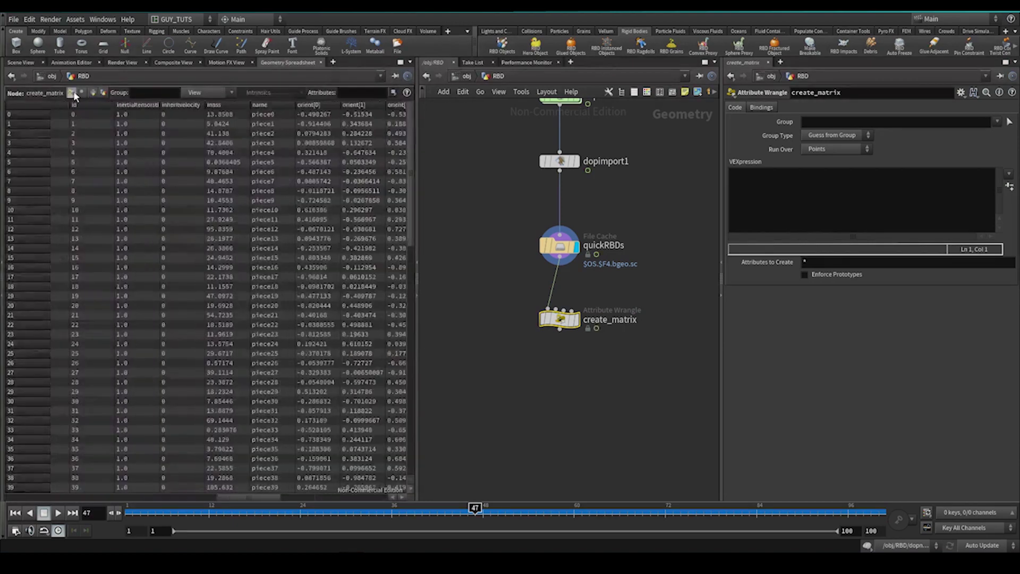
pyautogui.moveTo(247, 497); pyautogui.dragTo(34, 497)
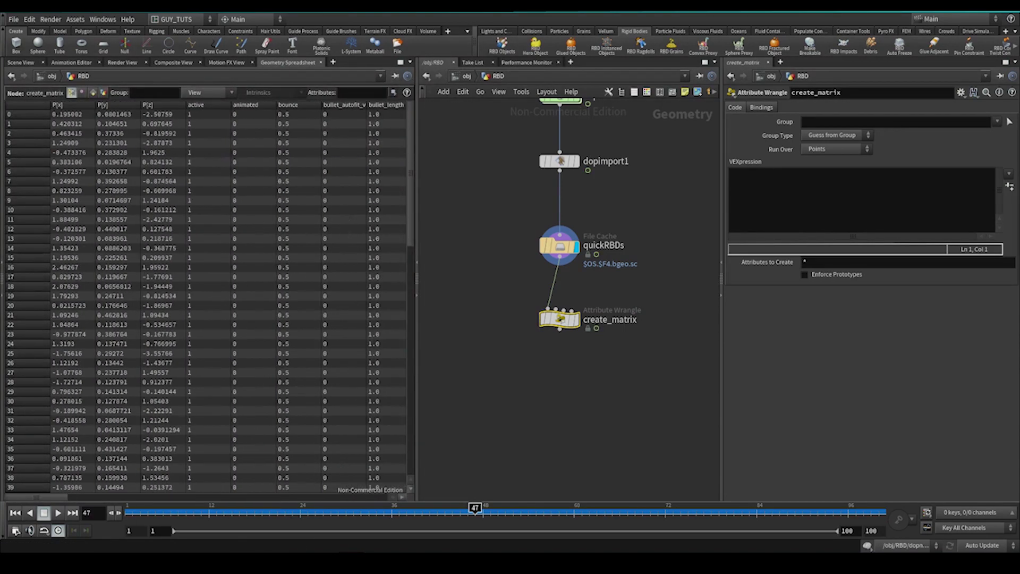
pyautogui.moveTo(560, 326); pyautogui.dragTo(562, 321)
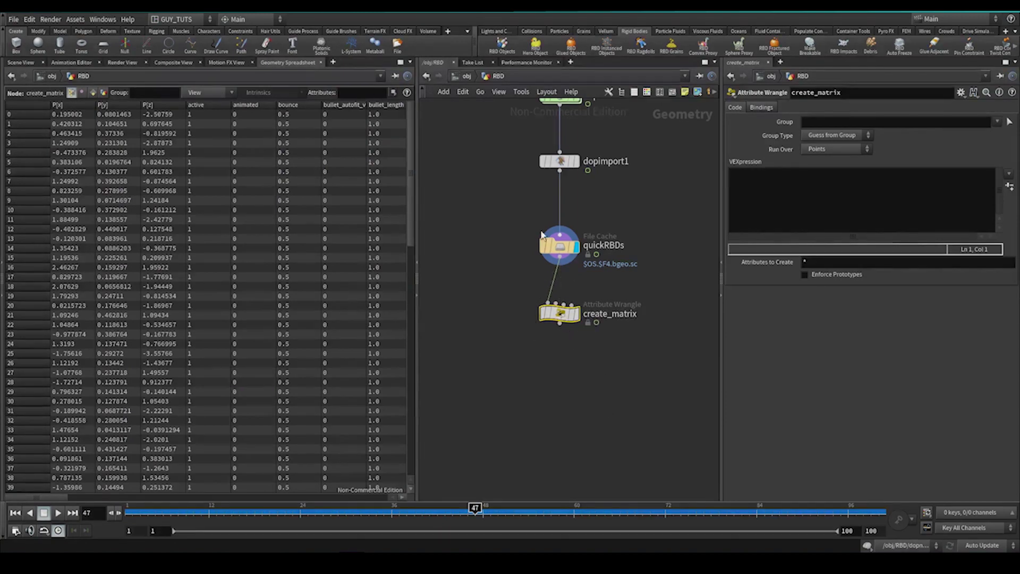
pyautogui.moveTo(583, 378); pyautogui.dragTo(593, 398, button='middle')
pyautogui.click(861, 197)
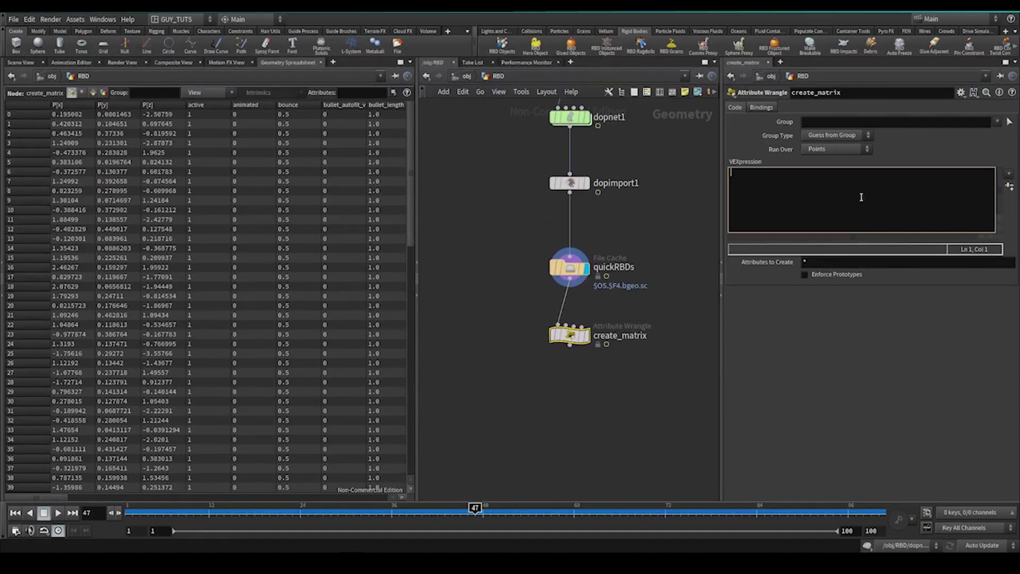
pyautogui.write('matrix tm = primin')
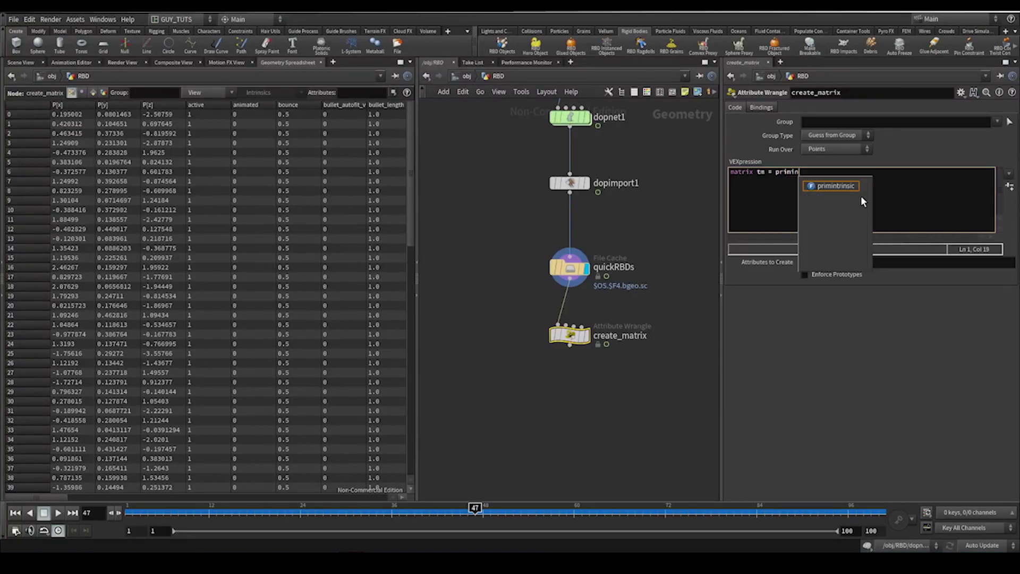
pyautogui.press('Return')
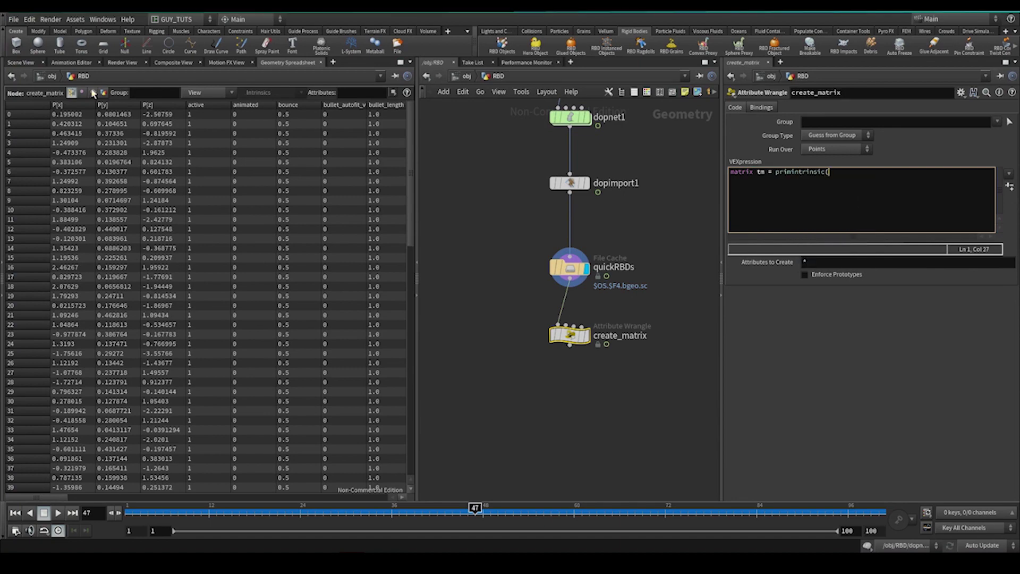
pyautogui.click(569, 267)
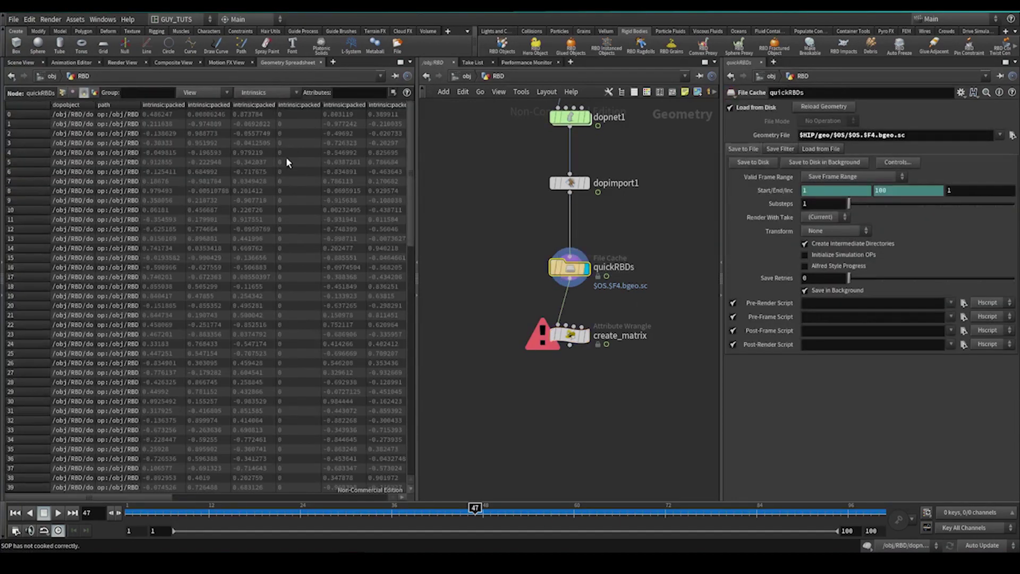
pyautogui.click(256, 94)
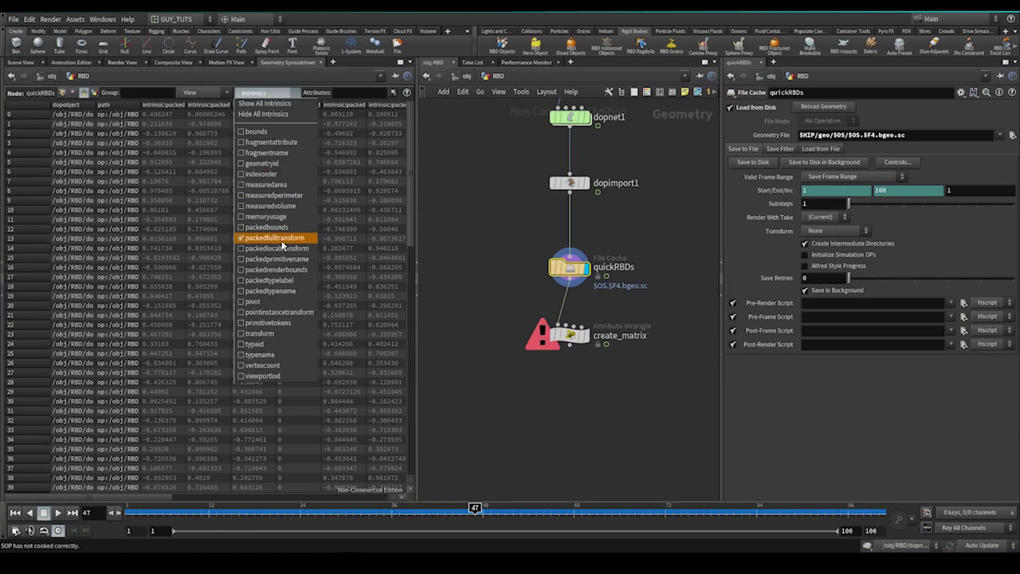
pyautogui.click(620, 335)
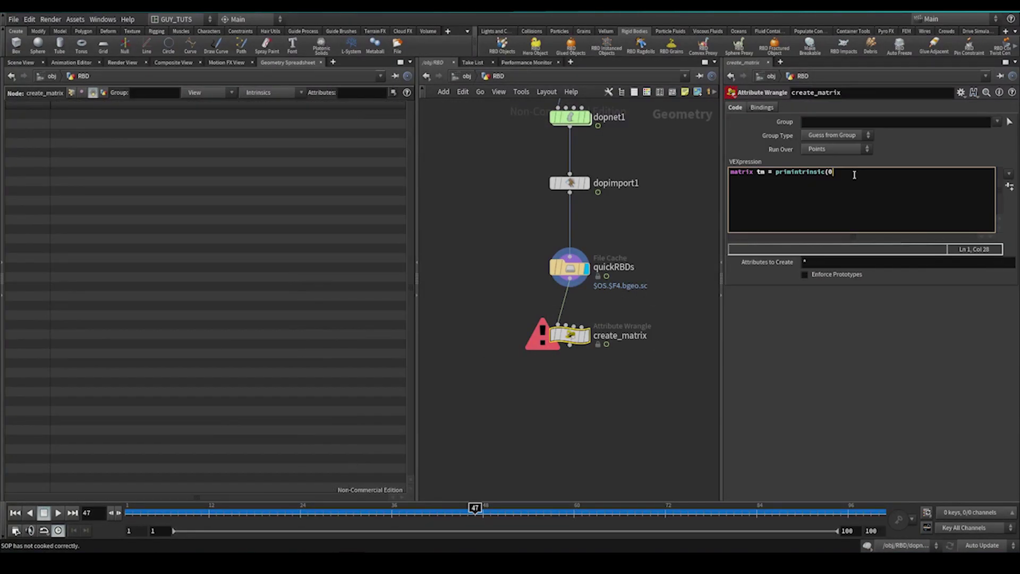
pyautogui.write(', "packedfulltransform", @ptnum);')
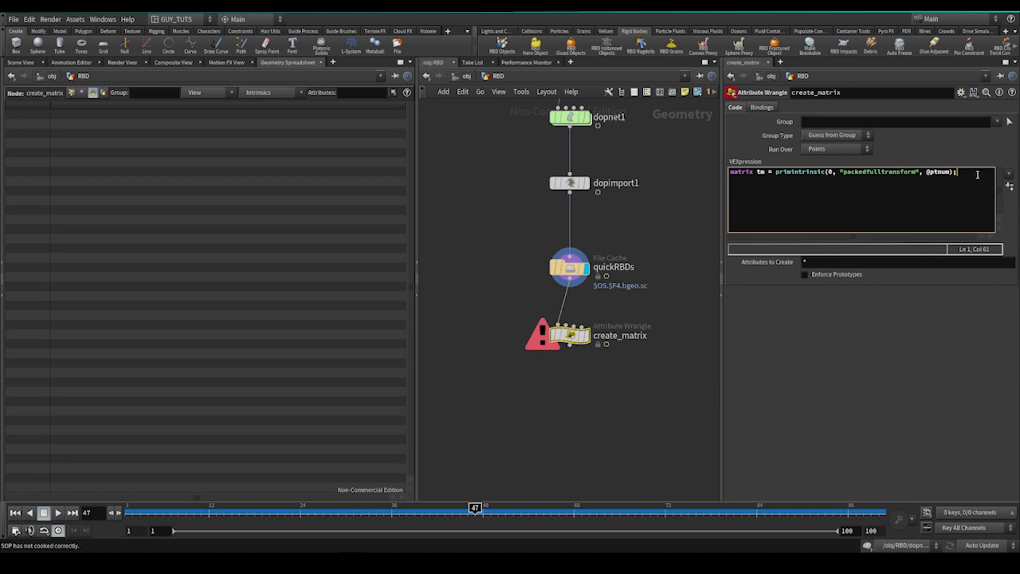
# Store the matrix as a point attribute with 4@tm = tm; and show the point attributes in the geometry spreadsheet.
pyautogui.press('Return')
pyautogui.press('Return')
pyautogui.write('4@tm = tm;')
pyautogui.click(72, 94)
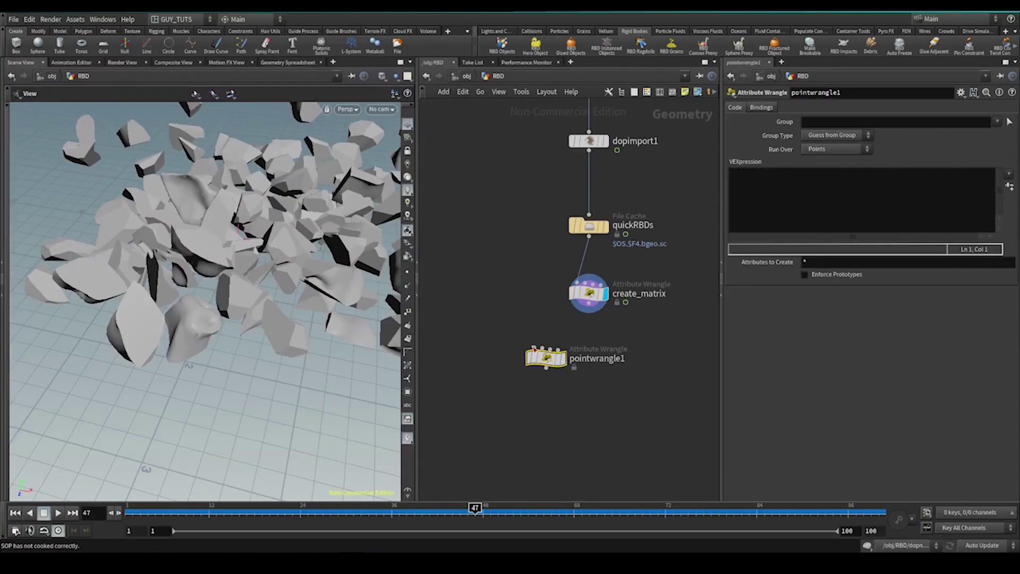
# Wire the new Point Wrangle to create_matrix's output and rename it move_to_origin.
pyautogui.press('F2')
pyautogui.write('move_t')
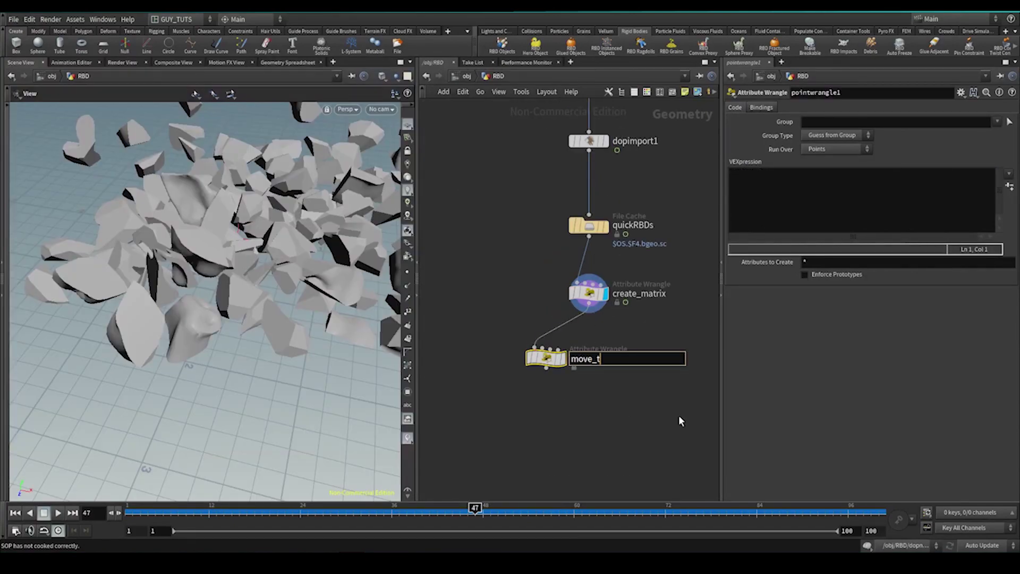
pyautogui.write('o_origin')
pyautogui.press('Return')
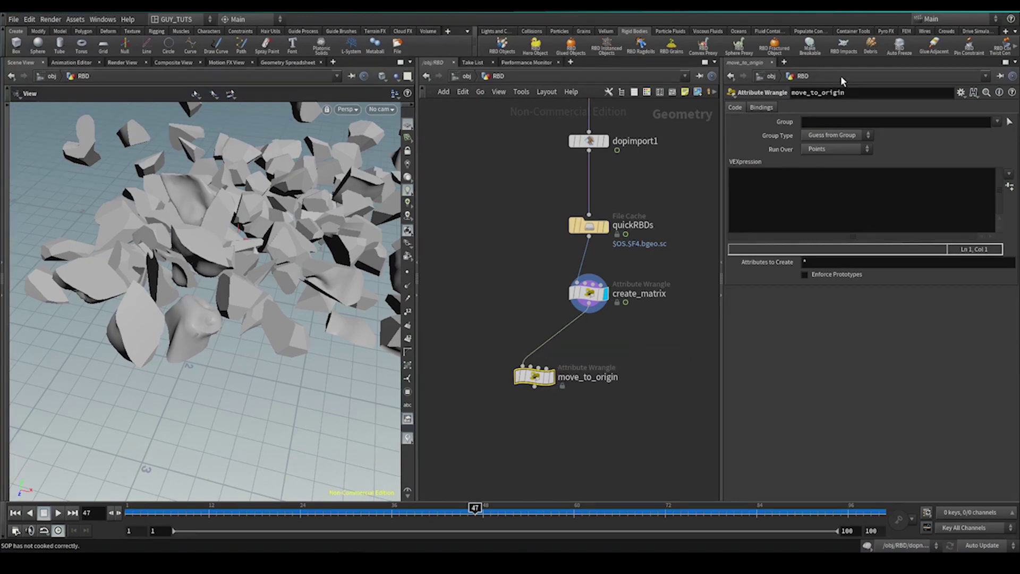
pyautogui.moveTo(569, 314); pyautogui.dragTo(571, 312)
pyautogui.click(804, 196)
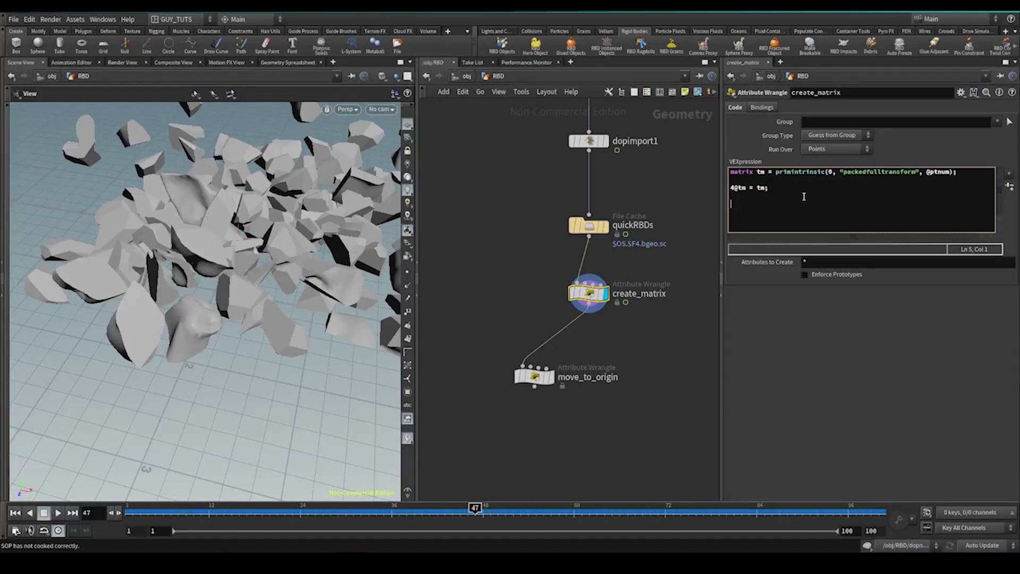
pyautogui.write('i@pieceId = @ptnum;')
pyautogui.click(551, 273)
# Filter the geometry spreadsheet's attributes by pieceId.
pyautogui.click(288, 62)
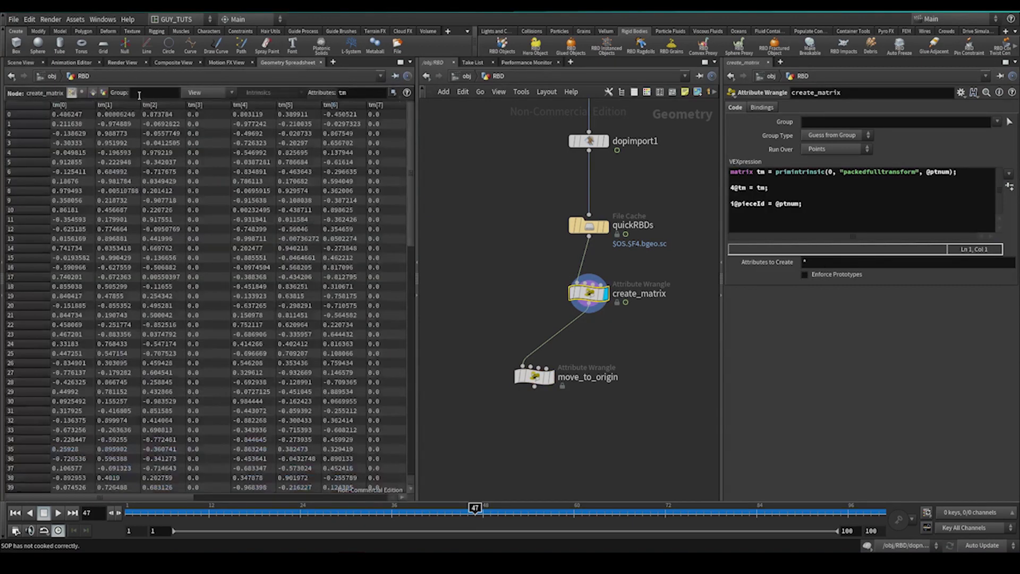
pyautogui.click(361, 92)
pyautogui.write('pieceId')
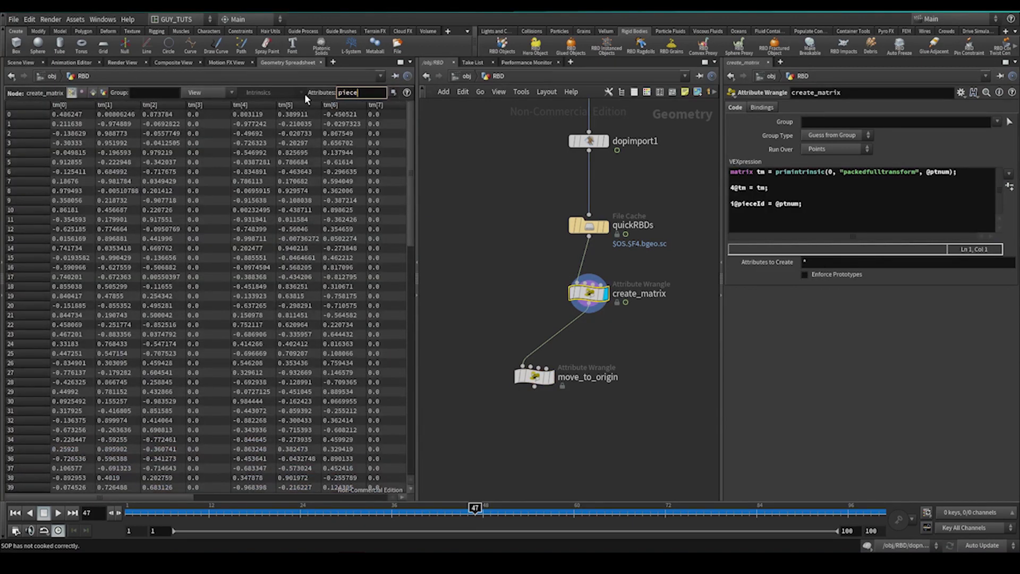
# Display move_to_origin in the scene view and write @P *= invert(4@tm); in its VEXpression.
pyautogui.click(534, 376)
pyautogui.click(804, 210)
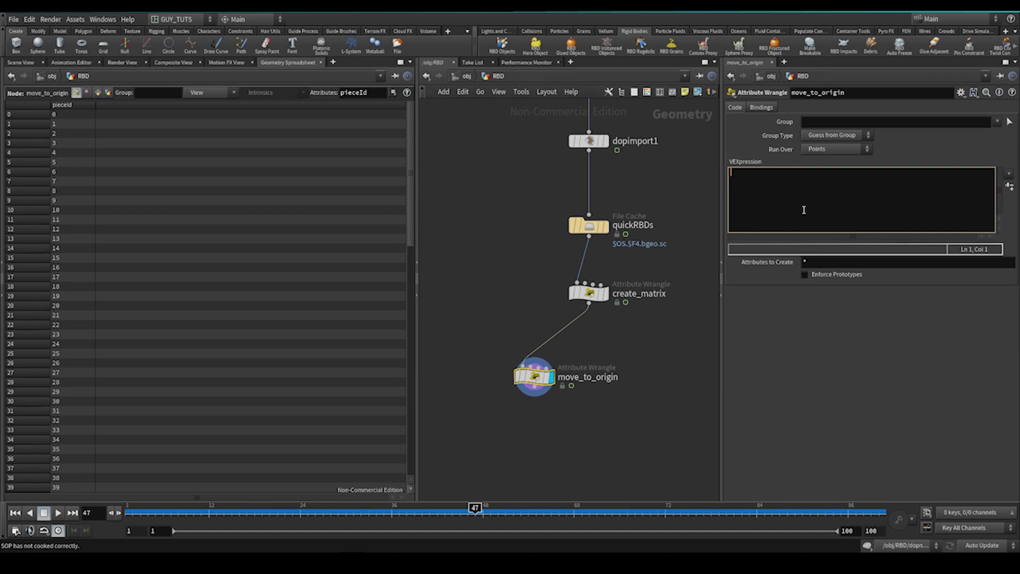
pyautogui.click(20, 62)
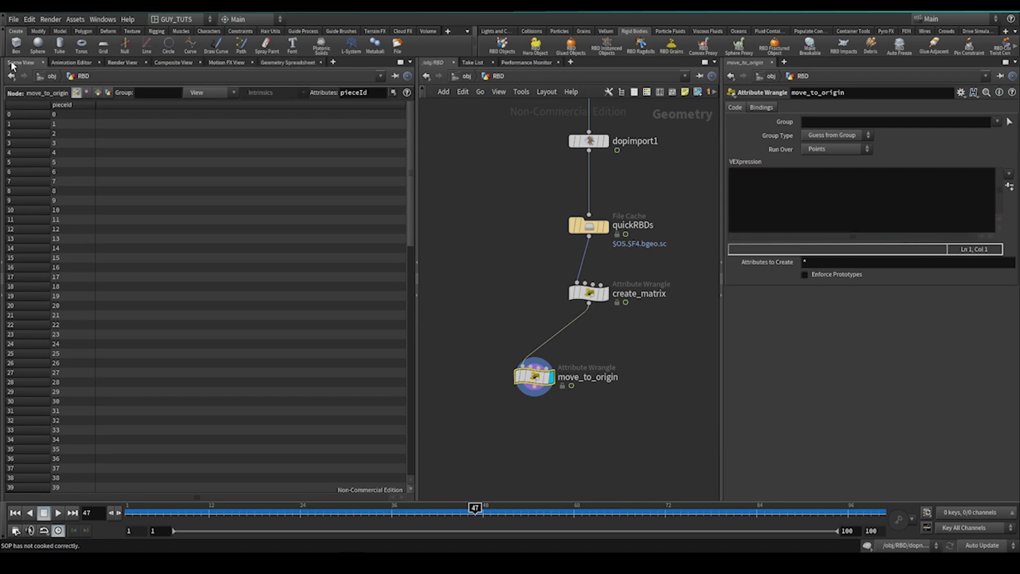
pyautogui.click(799, 198)
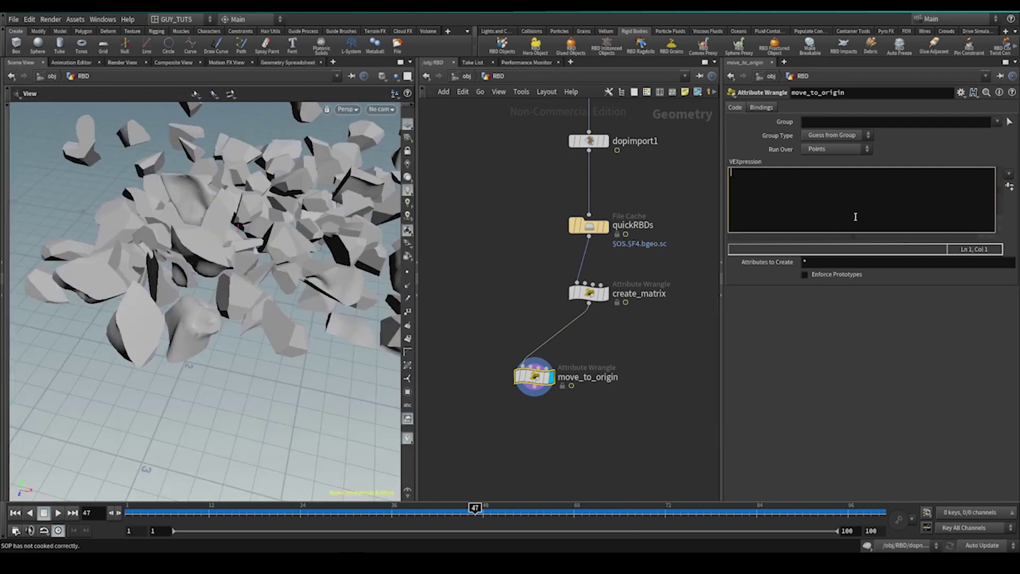
pyautogui.write('@P *= inve')
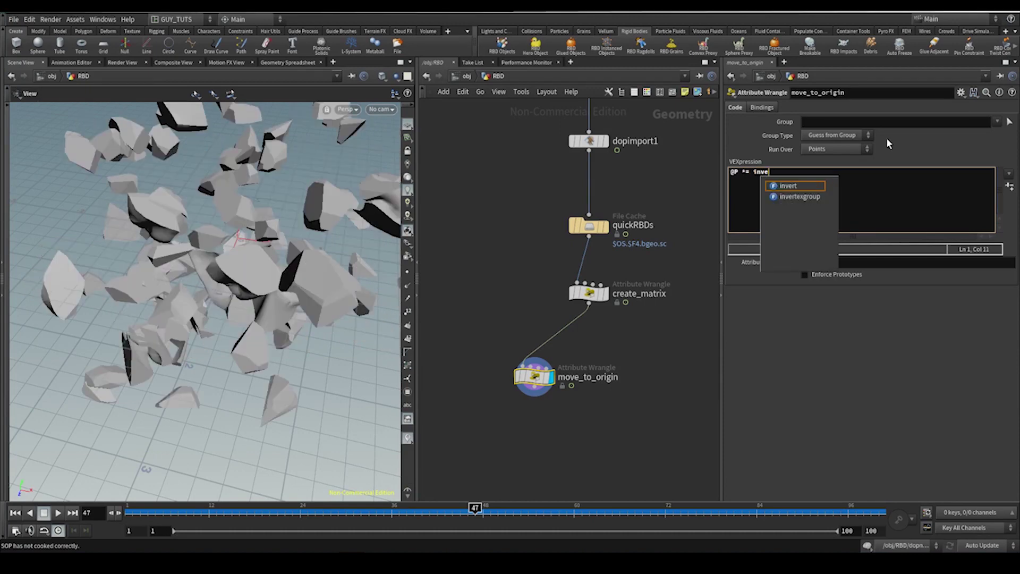
pyautogui.write('rt(4@')
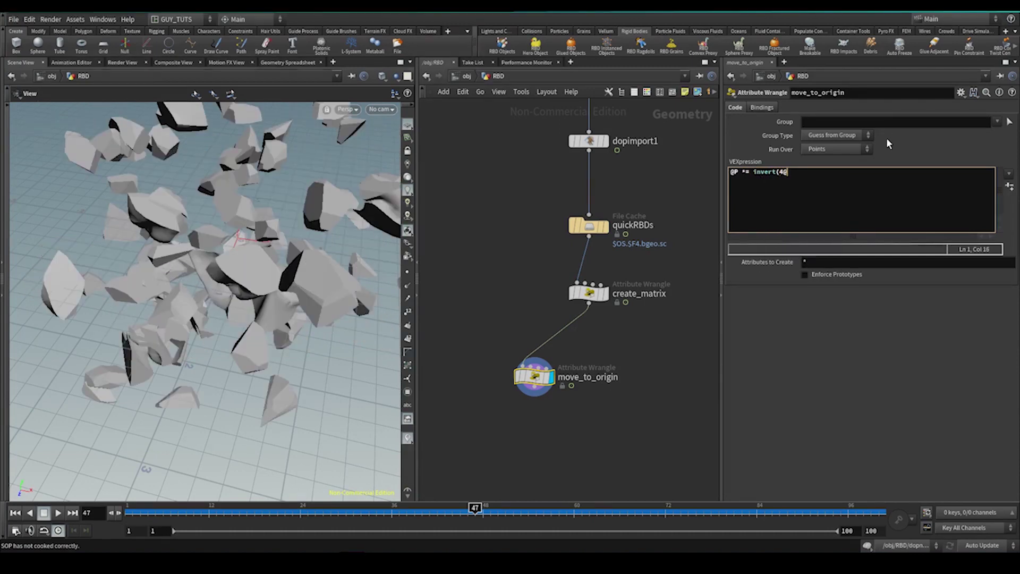
pyautogui.write('tm);')
# Begin a new line beneath the @P invert statement in move_to_origin's VEXpression.
pyautogui.moveTo(159, 276); pyautogui.dragTo(192, 290)
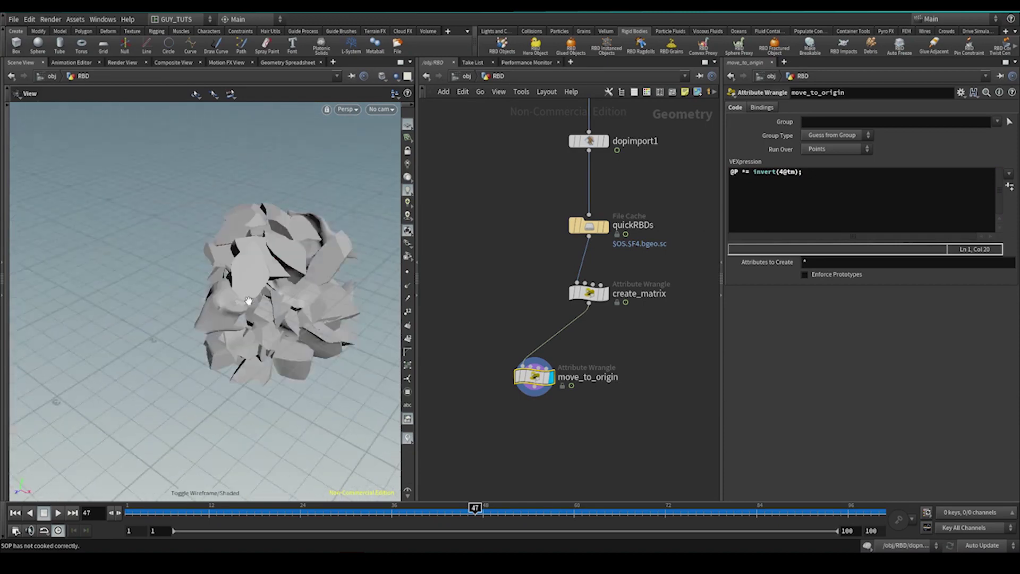
pyautogui.scroll(-2, 553, 192)
pyautogui.middleClick(563, 205)
pyautogui.scroll(5, 536, 383)
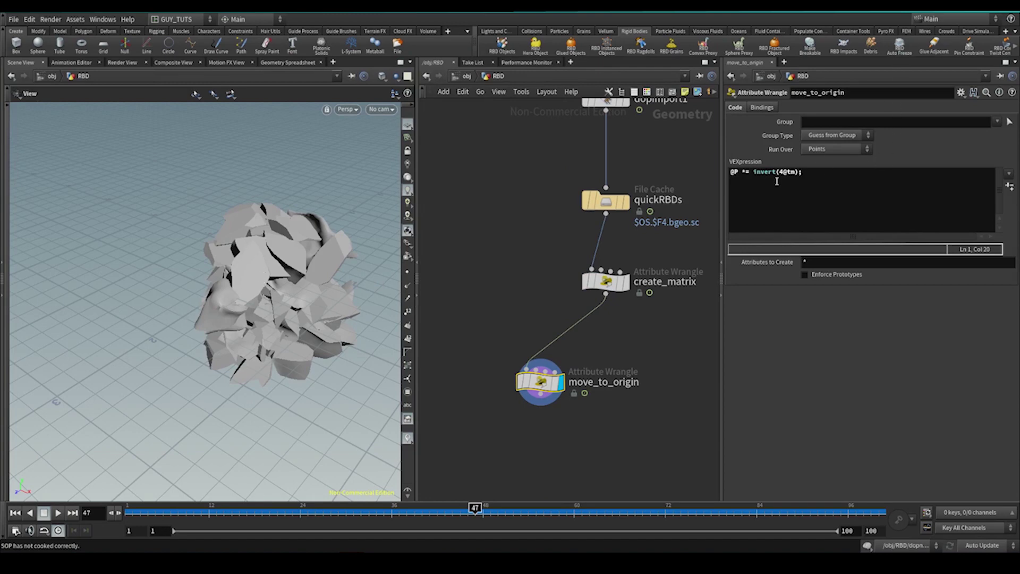
pyautogui.click(813, 174)
pyautogui.press('Return')
pyautogui.press('Return')
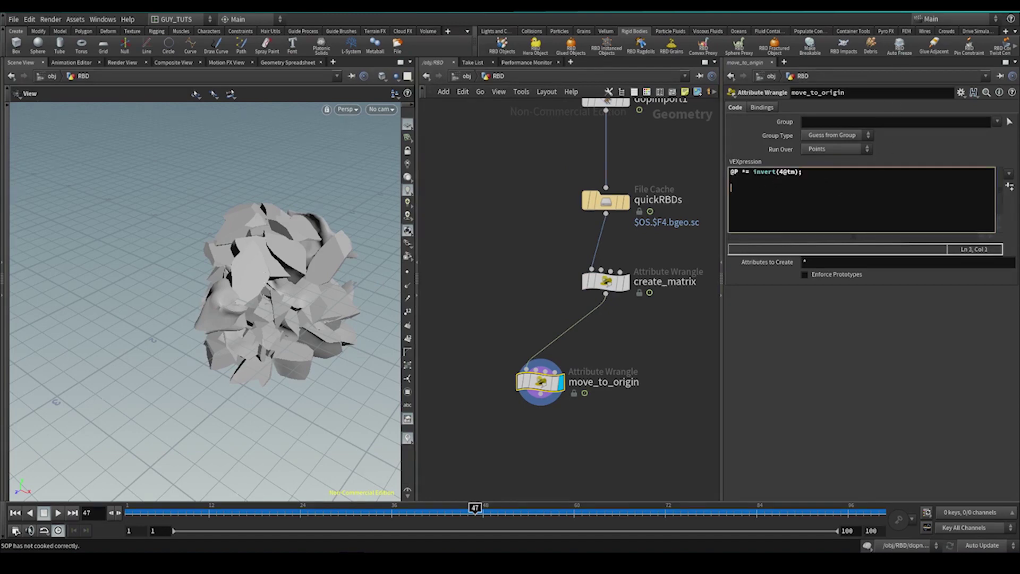
# Show the transform intrinsic in the geometry spreadsheet for create_matrix and examine its matrix columns.
pyautogui.click(609, 282)
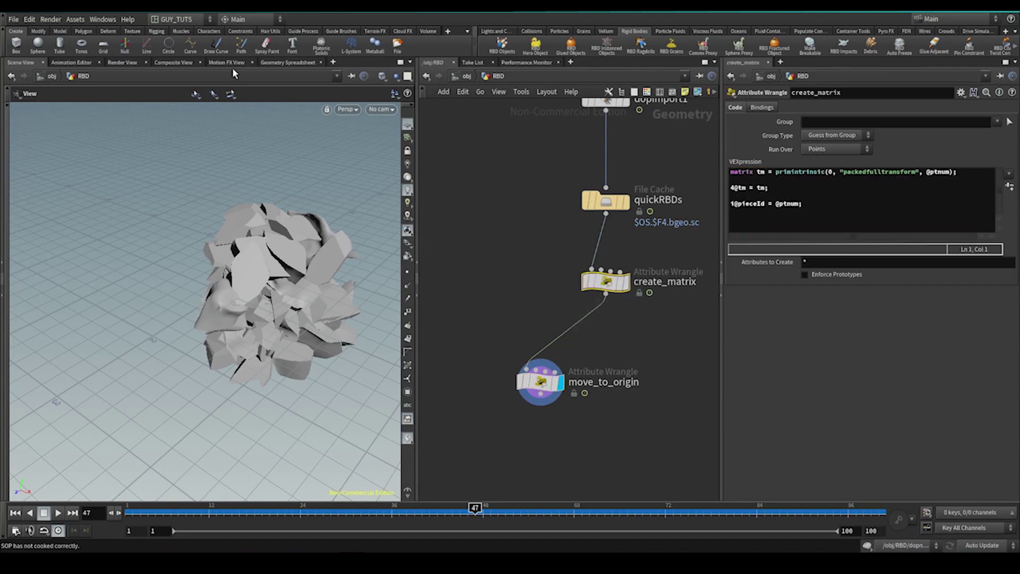
pyautogui.click(288, 62)
pyautogui.click(258, 92)
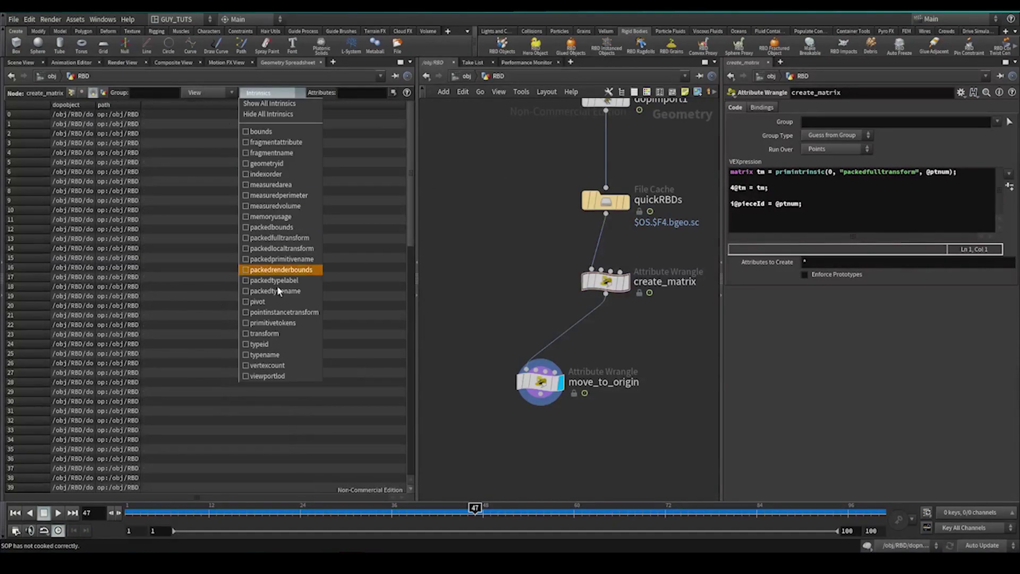
pyautogui.click(281, 333)
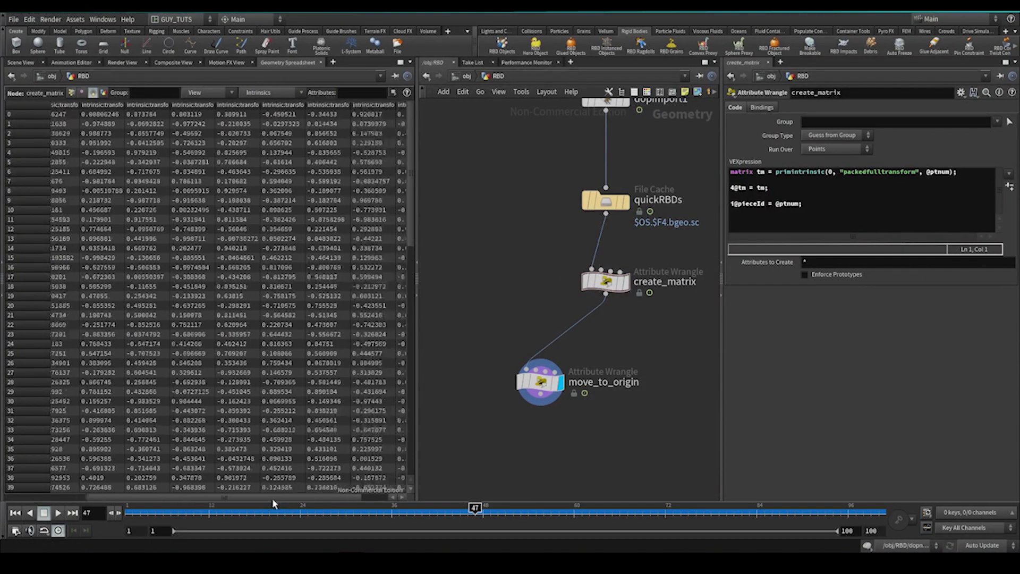
pyautogui.moveTo(272, 498); pyautogui.dragTo(346, 499)
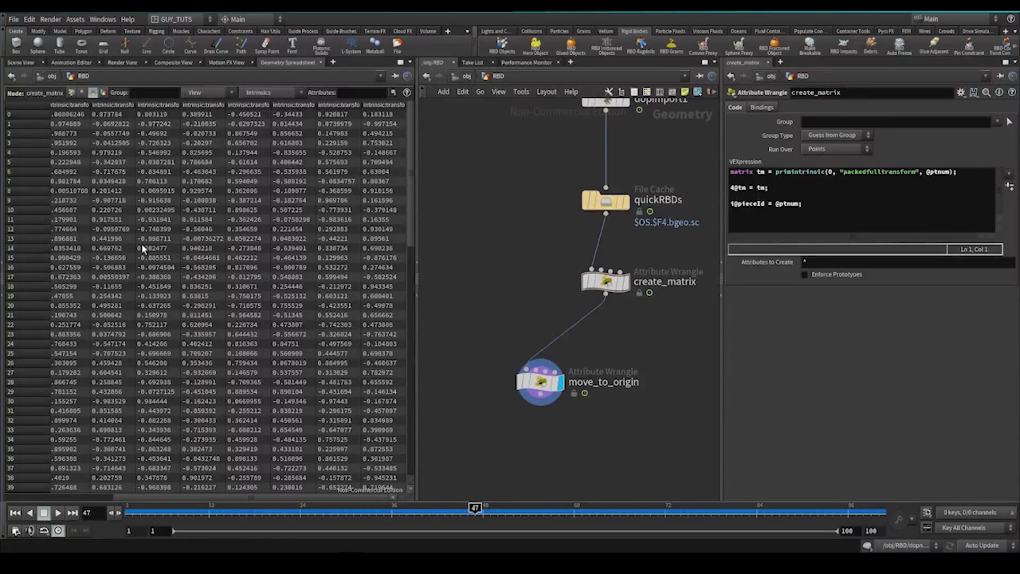
pyautogui.moveTo(234, 498); pyautogui.dragTo(192, 498)
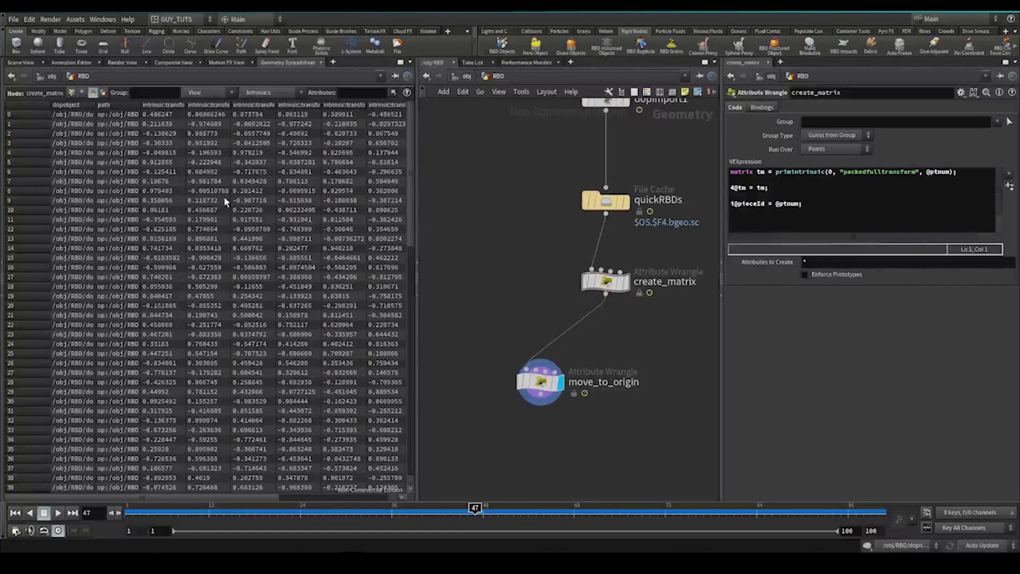
# Select move_to_origin and examine its transform intrinsic columns in the geometry spreadsheet.
pyautogui.moveTo(638, 337); pyautogui.dragTo(486, 440)
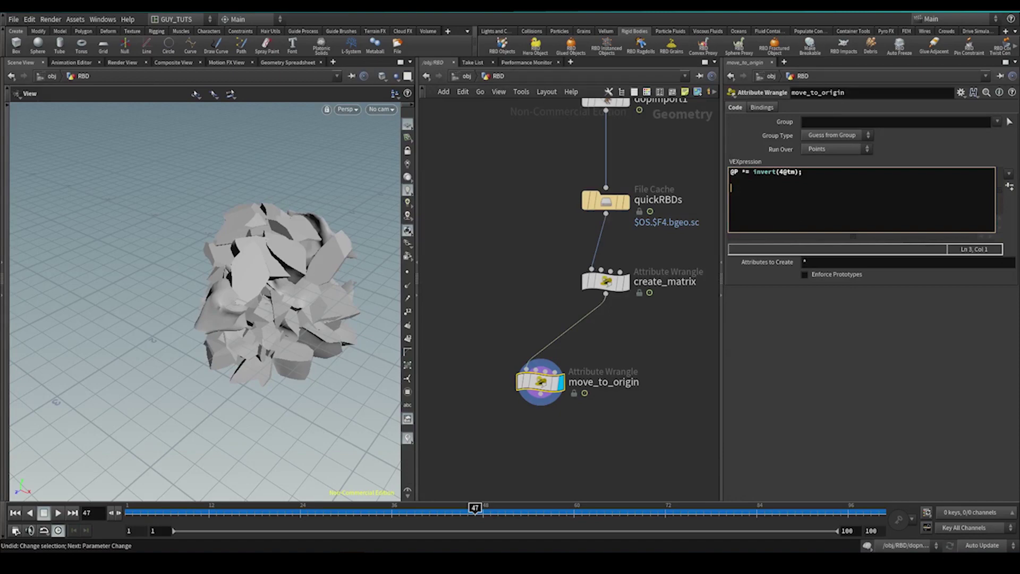
pyautogui.click(283, 62)
pyautogui.hscroll(5, 328, 294)
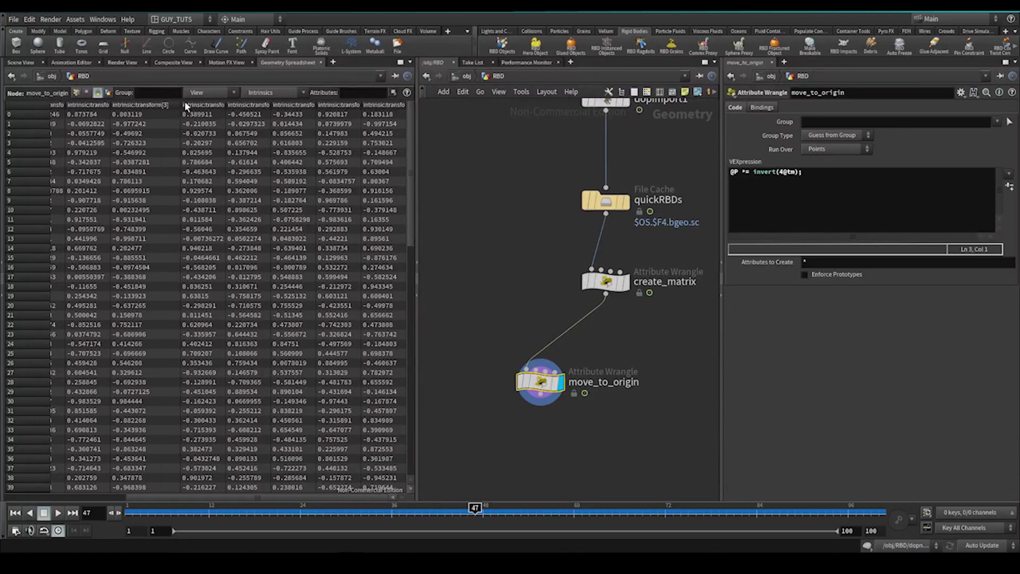
pyautogui.moveTo(182, 104); pyautogui.dragTo(158, 104)
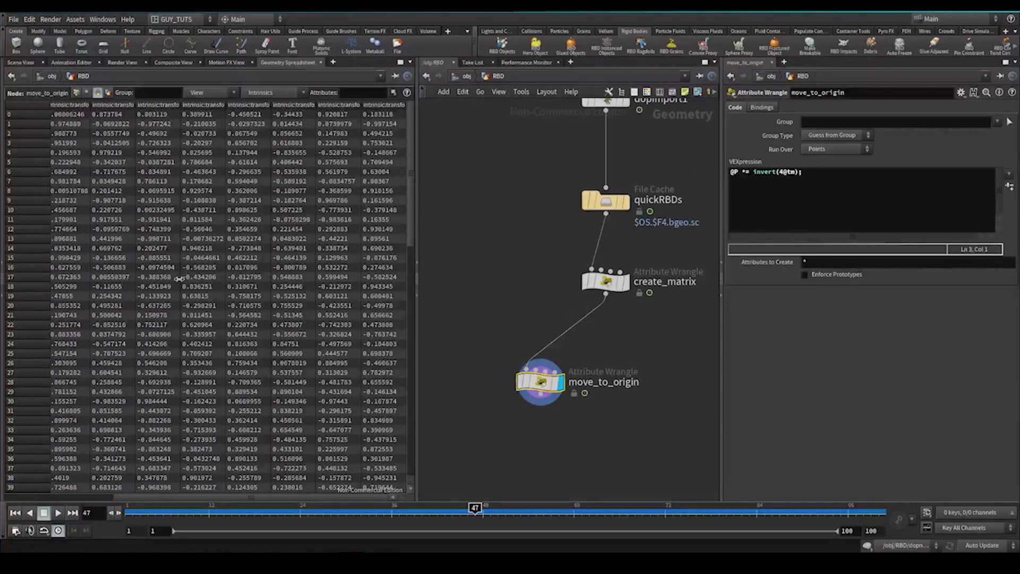
pyautogui.click(828, 183)
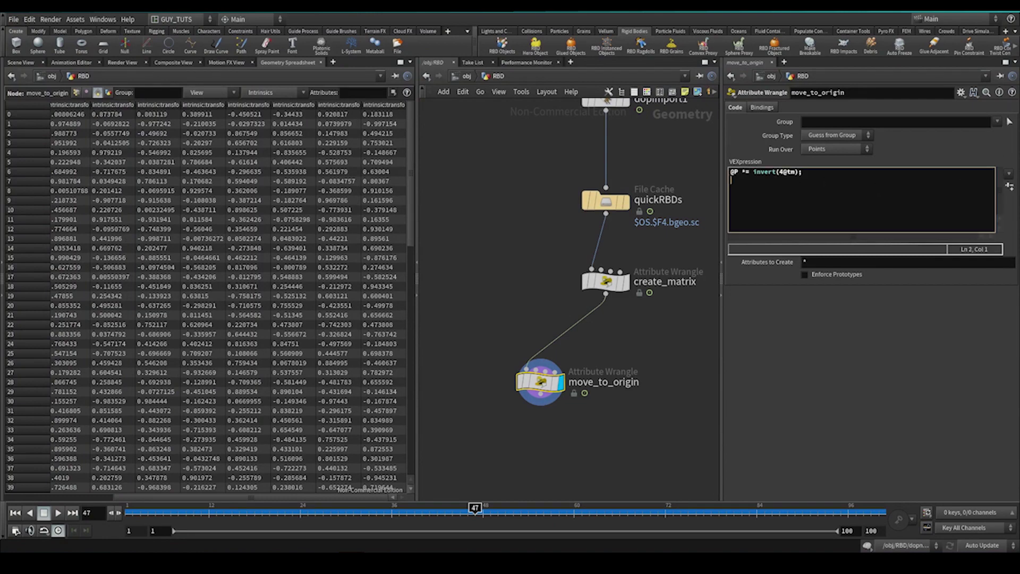
pyautogui.write('matr')
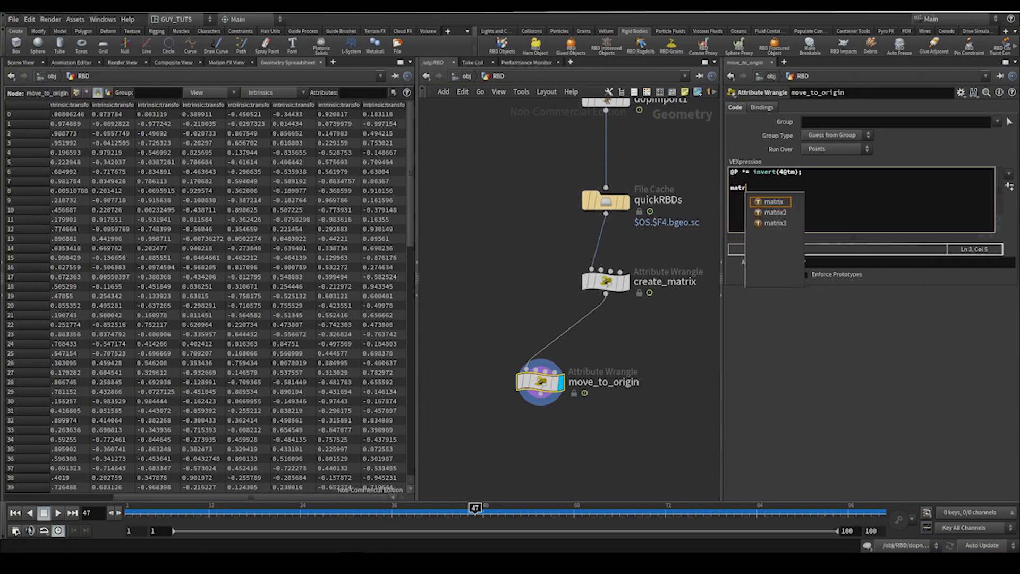
pyautogui.write('ix3')
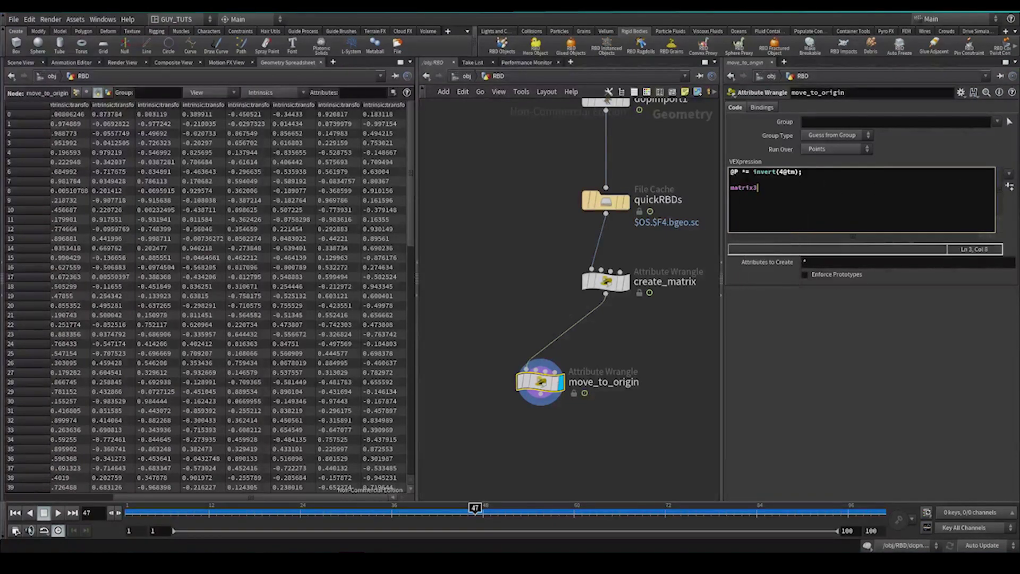
pyautogui.write(' t3 = matrix3(@tm);')
pyautogui.moveTo(808, 188); pyautogui.dragTo(821, 188)
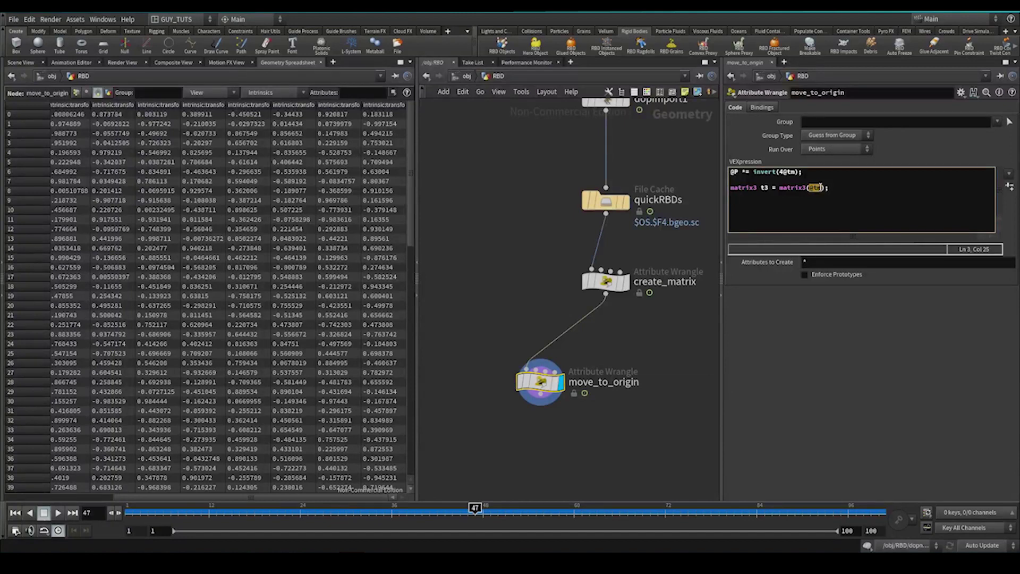
pyautogui.moveTo(807, 188); pyautogui.dragTo(780, 189)
pyautogui.click(844, 186)
pyautogui.press('Return')
pyautogui.press('Return')
pyautogui.write('setprim')
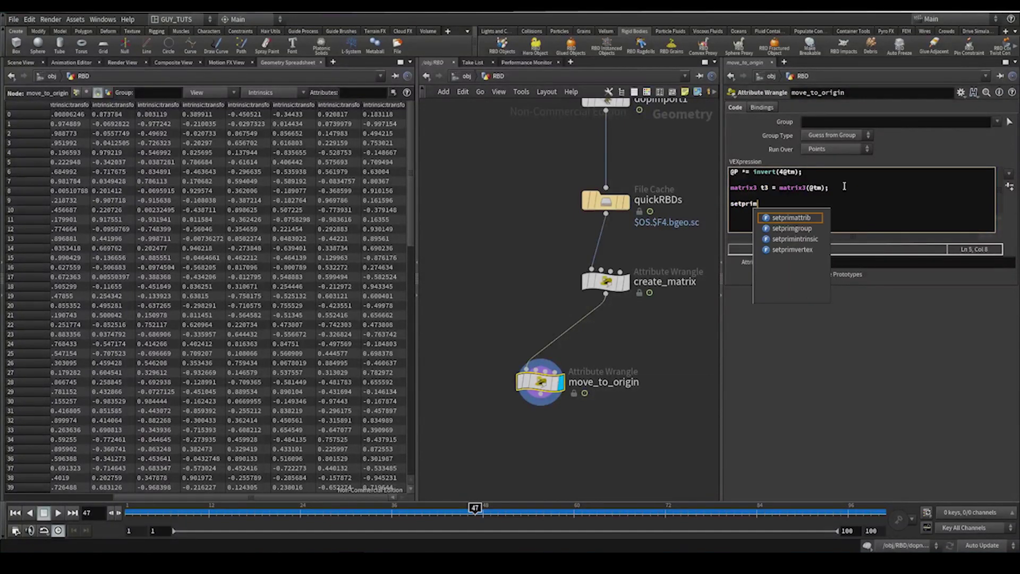
pyautogui.write('intrinsic(0, ')
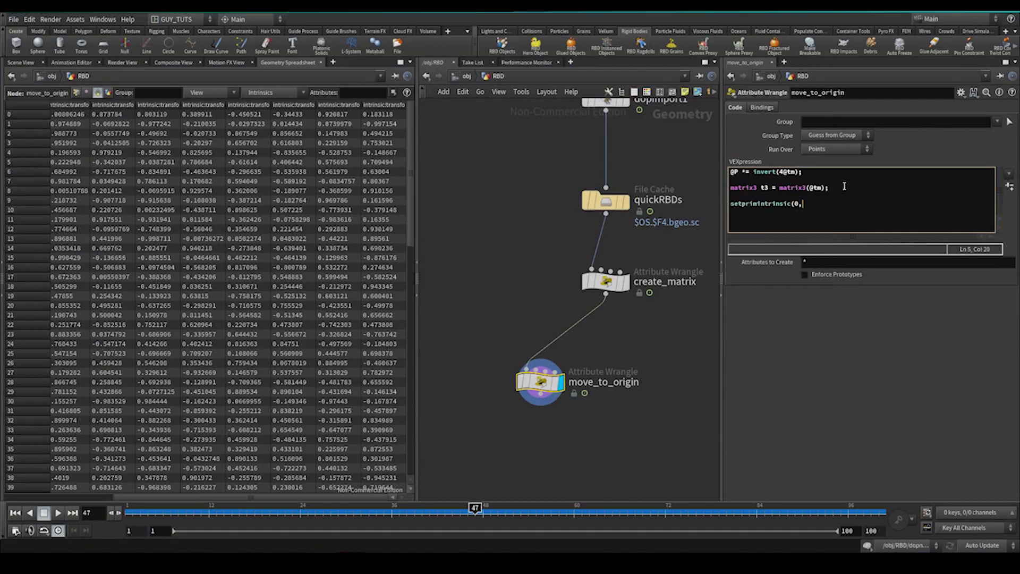
pyautogui.write('"transform", @primnum, t3, "set");')
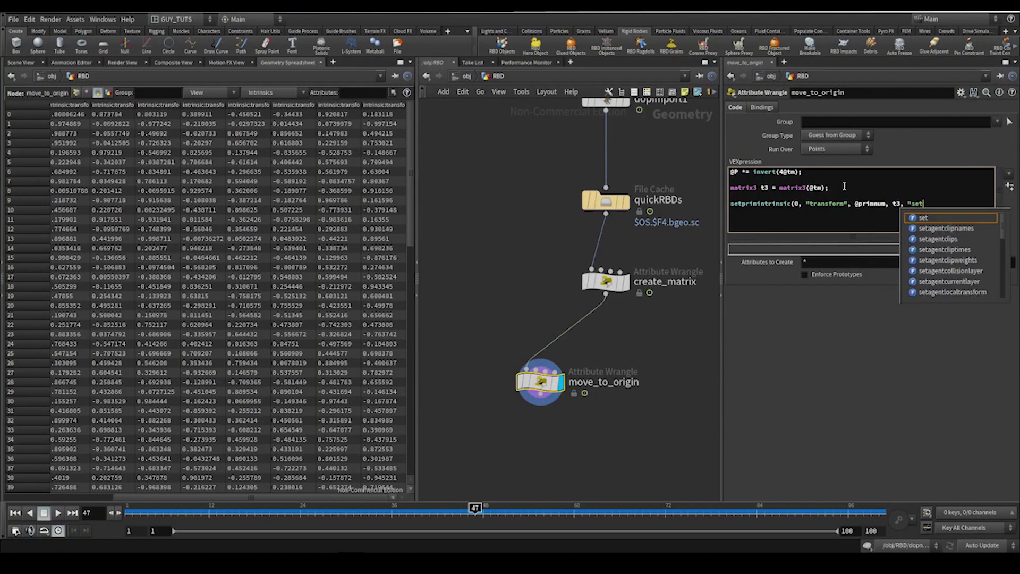
pyautogui.click(857, 432)
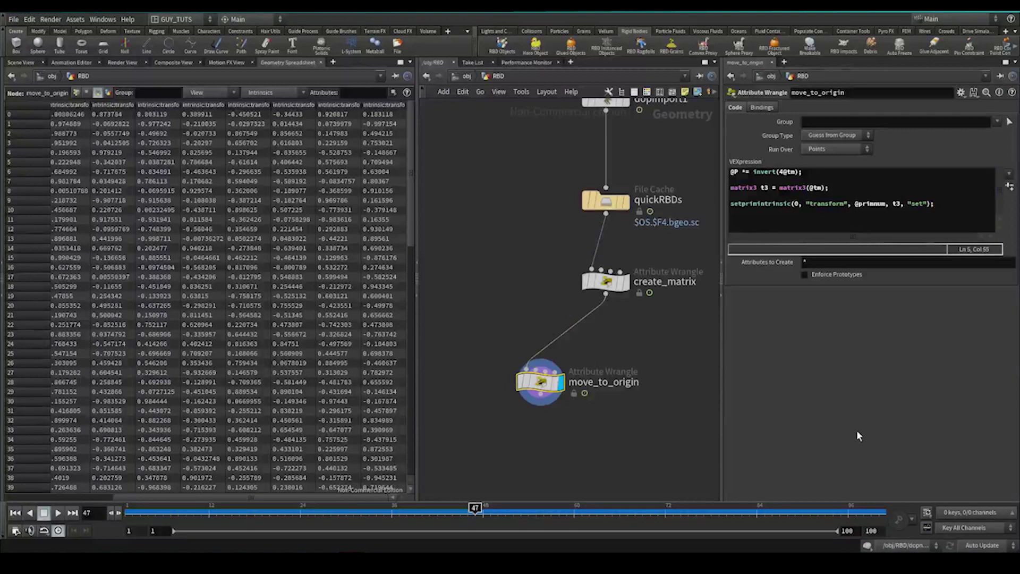
pyautogui.click(24, 63)
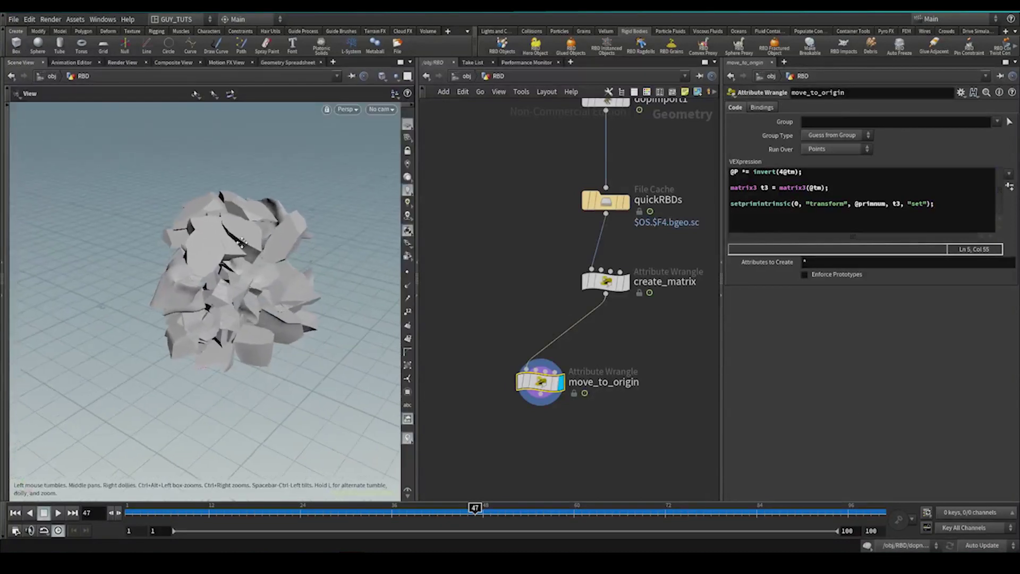
# Change the setprimintrinsic call to use invert(t3) as its value and "multiply" as its mode.
pyautogui.click(897, 204)
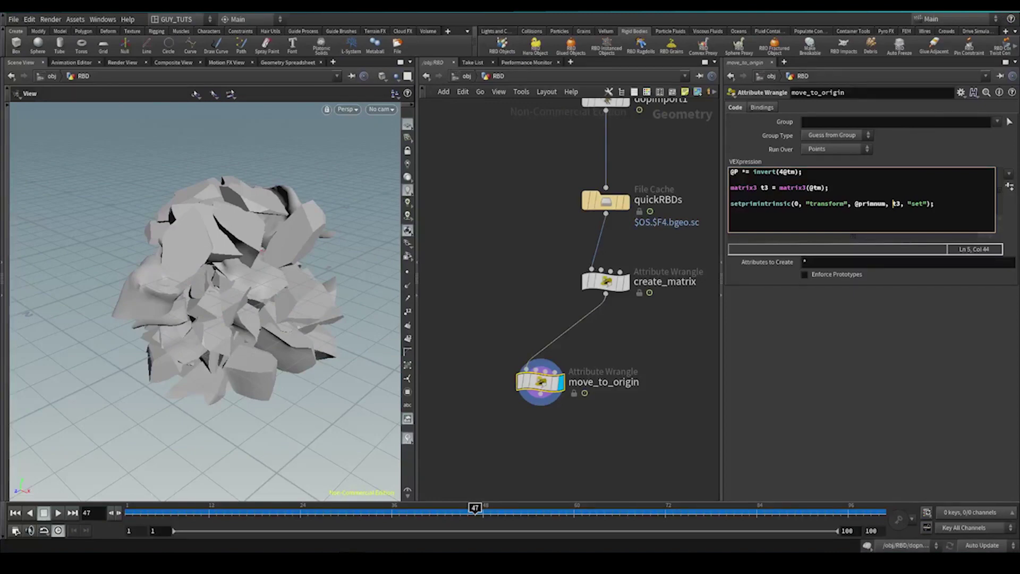
pyautogui.write('invert(t3)')
pyautogui.doubleClick(946, 204)
pyautogui.write('multiply')
pyautogui.hotkey('ctrl', 'Return')
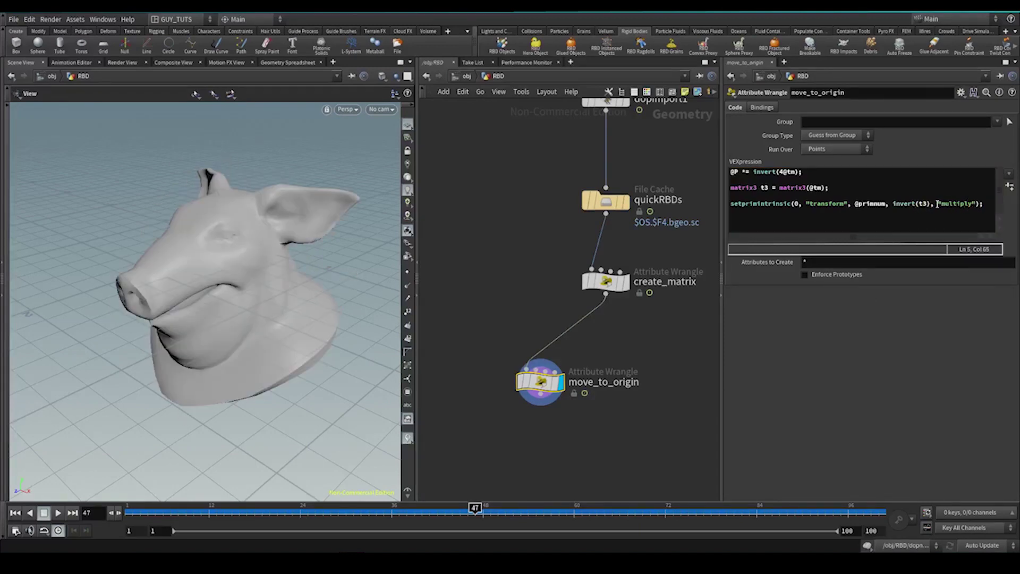
pyautogui.moveTo(938, 204); pyautogui.dragTo(969, 203)
pyautogui.click(932, 204)
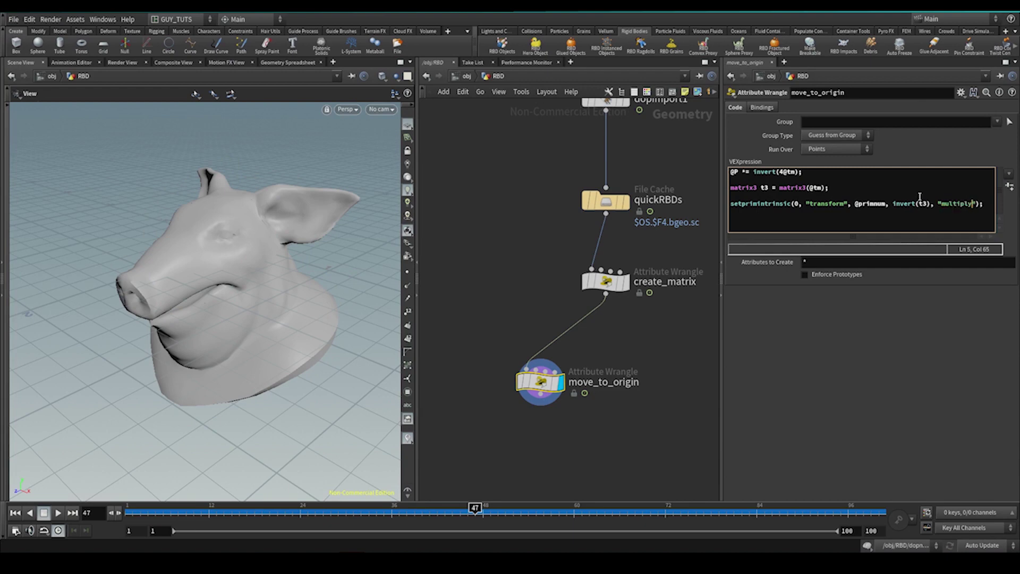
# Review the VEXpressions of the create_matrix and move_to_origin wrangles.
pyautogui.press('f')
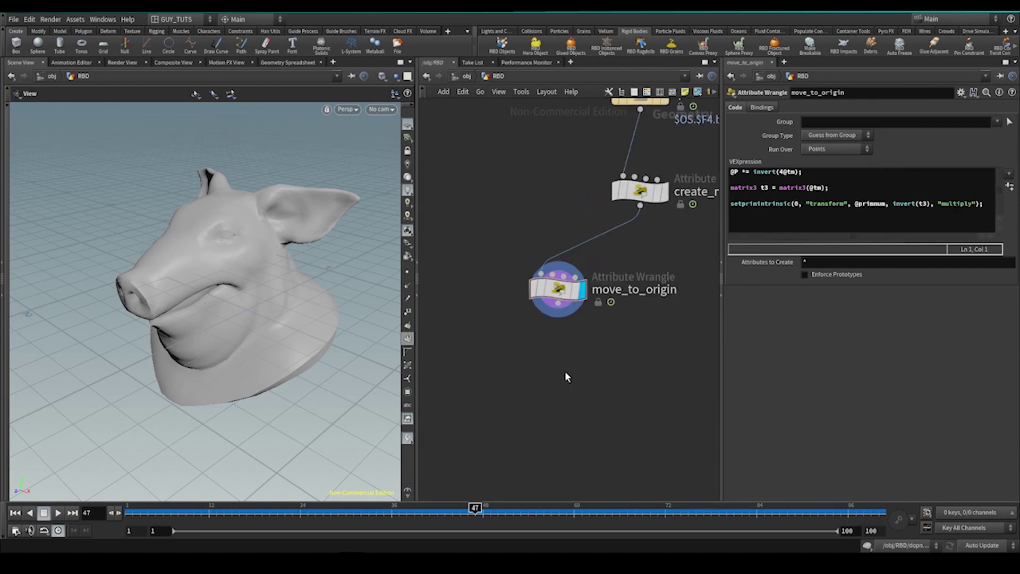
pyautogui.click(558, 289)
pyautogui.moveTo(692, 280); pyautogui.dragTo(655, 303, button='middle')
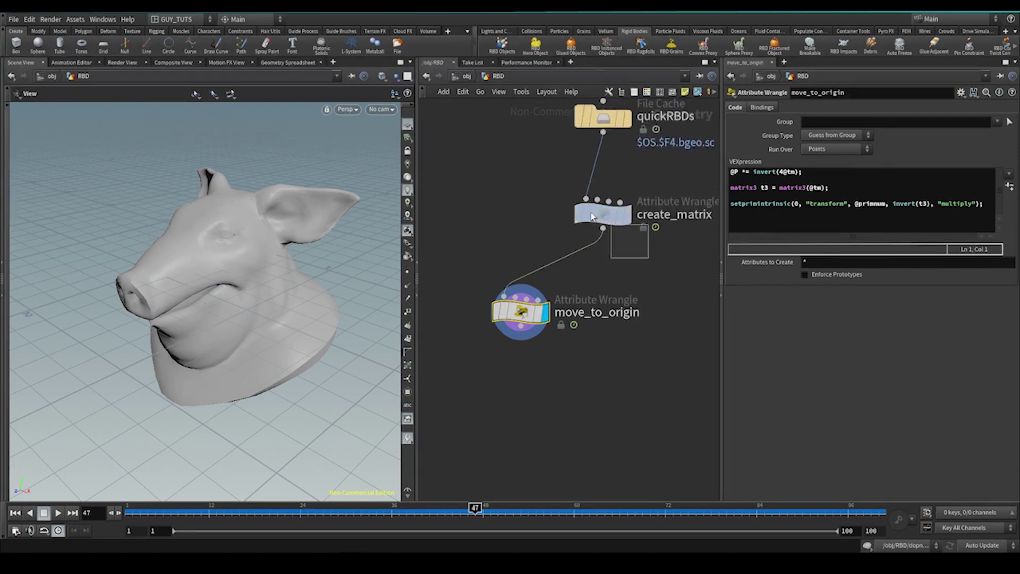
pyautogui.click(605, 225)
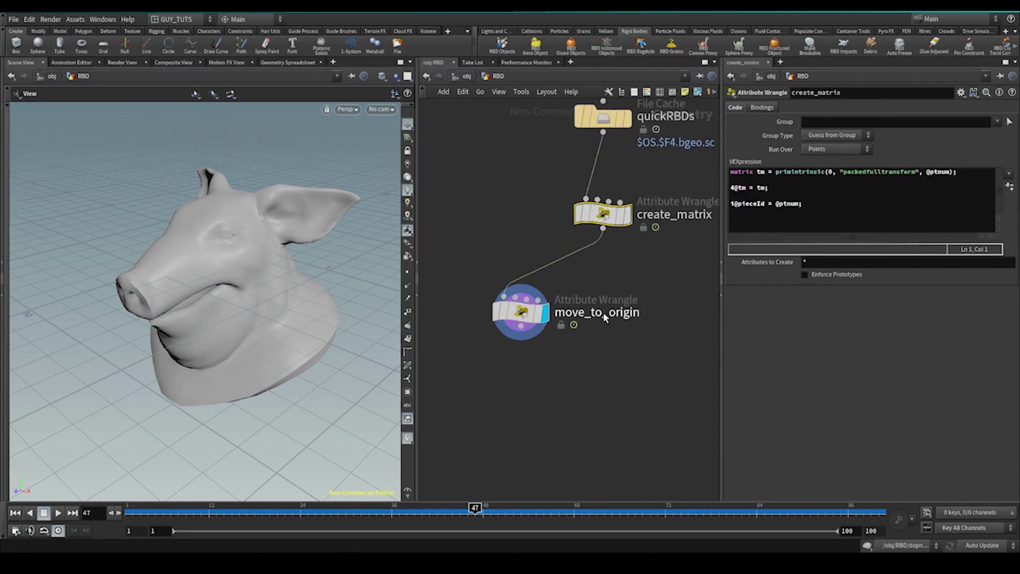
pyautogui.moveTo(609, 374); pyautogui.dragTo(483, 300)
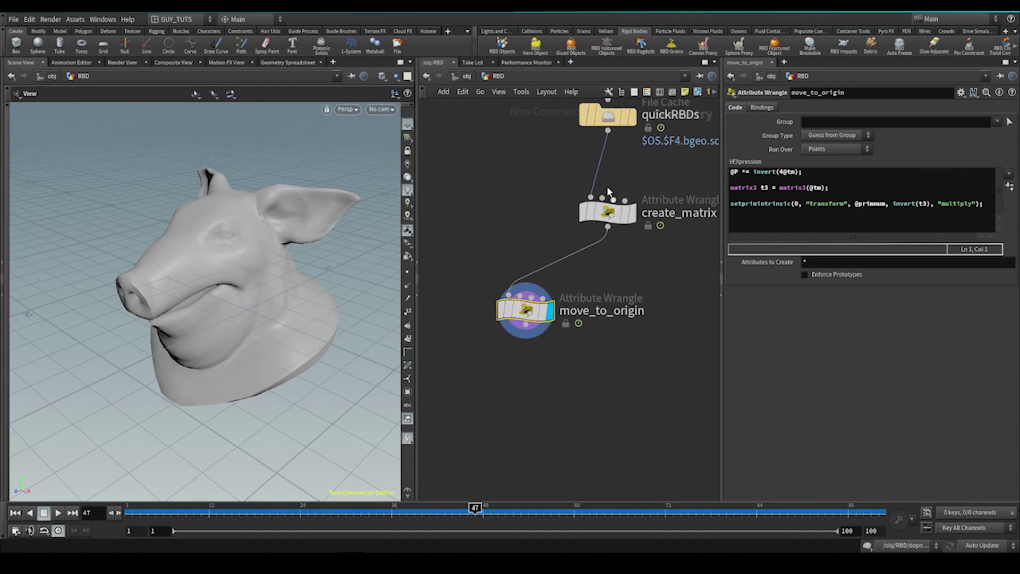
# Add an Unpack node and wire it below move_to_origin.
pyautogui.moveTo(528, 379); pyautogui.dragTo(521, 331, button='middle')
pyautogui.press('Tab')
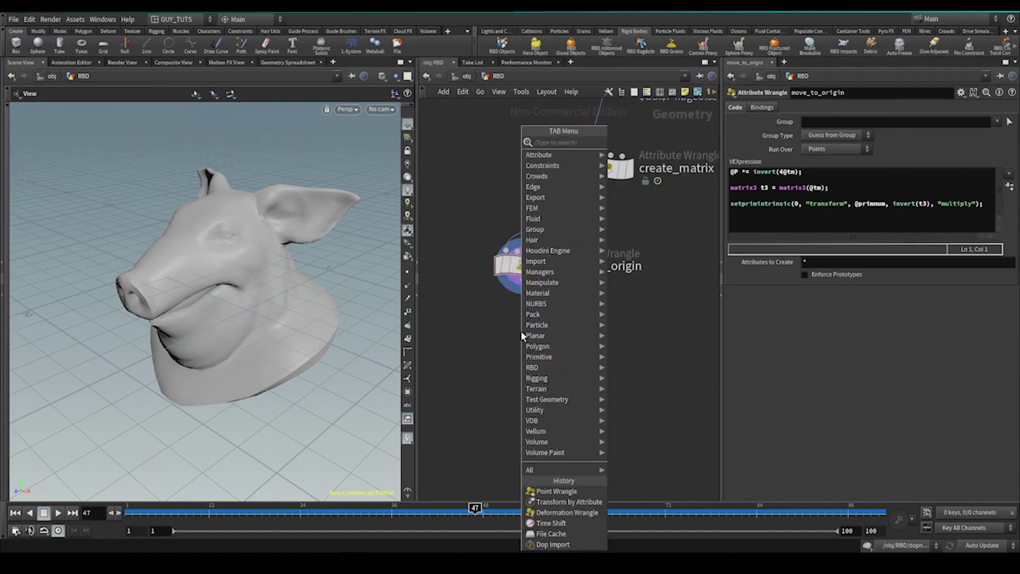
pyautogui.write('unpack')
pyautogui.press('Return')
pyautogui.click(521, 332)
pyautogui.moveTo(523, 293); pyautogui.dragTo(523, 361)
pyautogui.click(523, 318)
# Set the Unpack node's Transfer Attributes to pieceId.
pyautogui.click(843, 149)
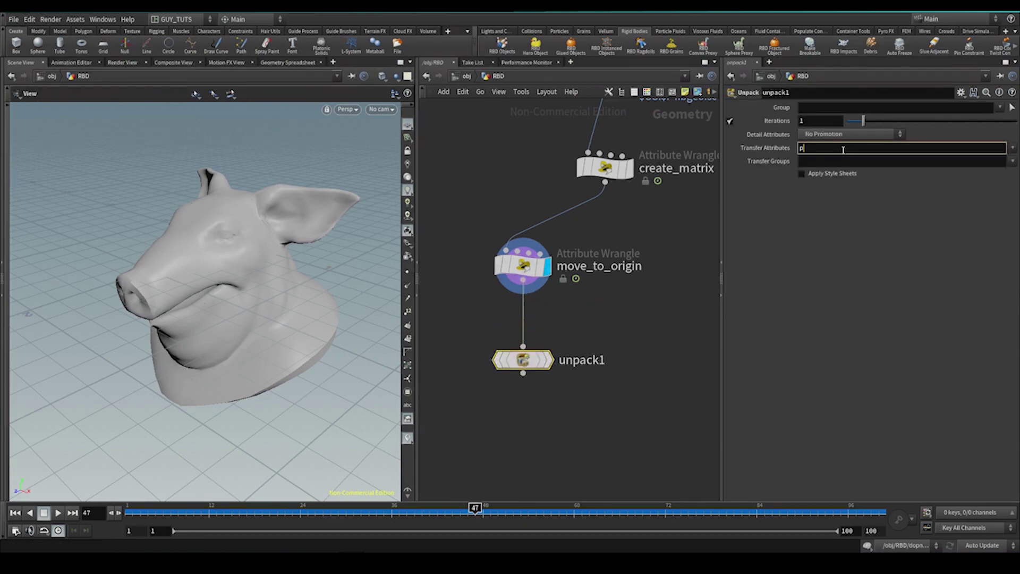
pyautogui.write('pieceId')
pyautogui.press('Return')
# Display unpack1 and place an Exploded View node beneath it.
pyautogui.moveTo(582, 362); pyautogui.dragTo(588, 333, button='middle')
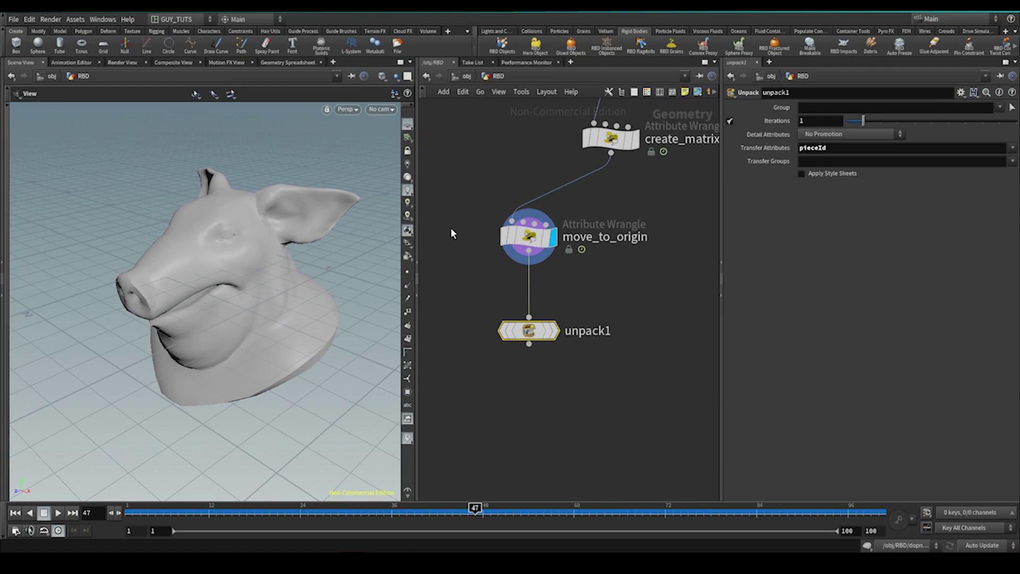
pyautogui.press('Tab')
pyautogui.write('exp')
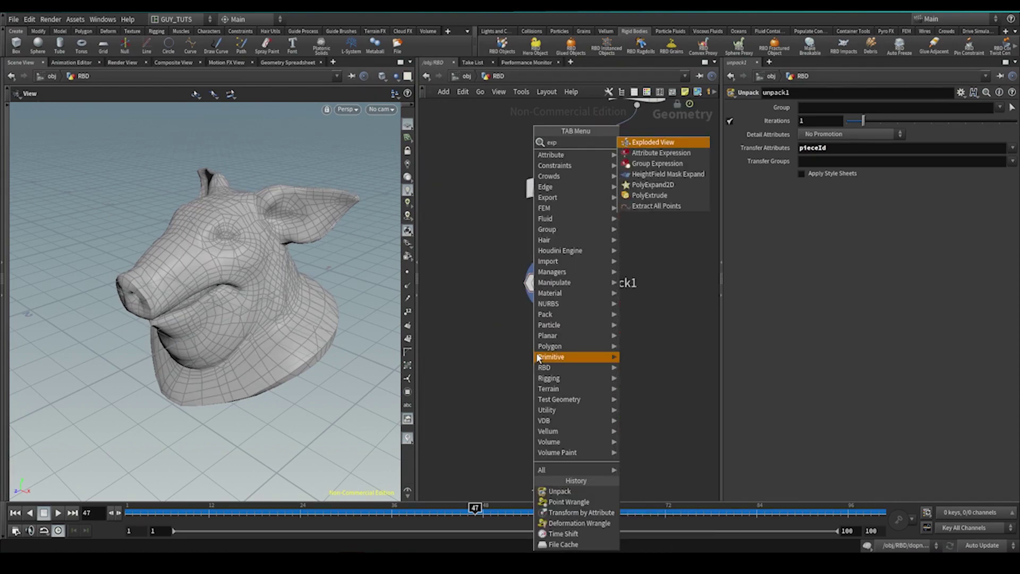
pyautogui.press('Return')
pyautogui.click(537, 353)
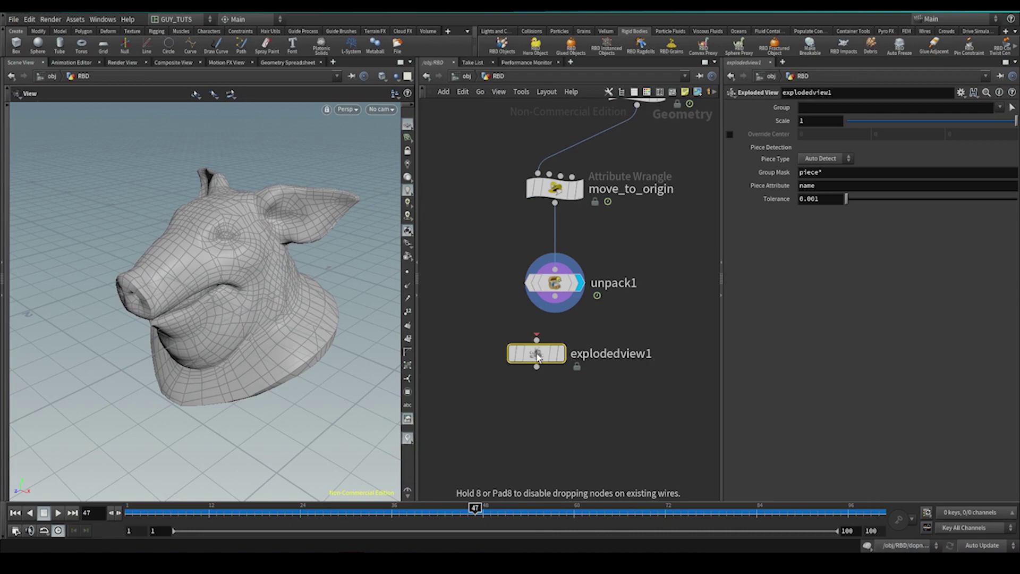
# Wire the Exploded View node to unpack1, display and inspect the separated pieces, and move the node off to one side.
pyautogui.scroll(10, 225, 257)
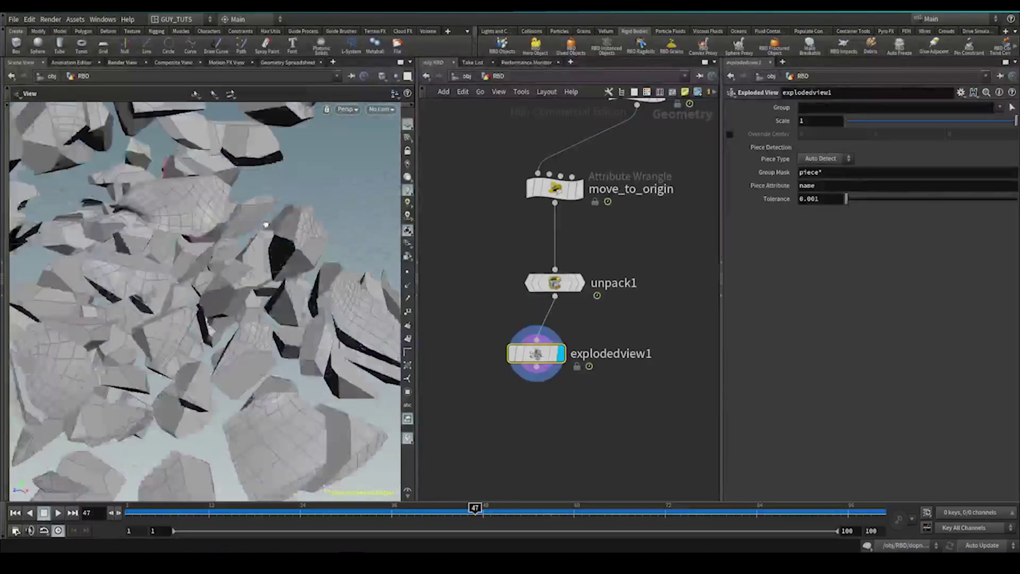
pyautogui.scroll(3, 267, 273)
pyautogui.middleClick(555, 283)
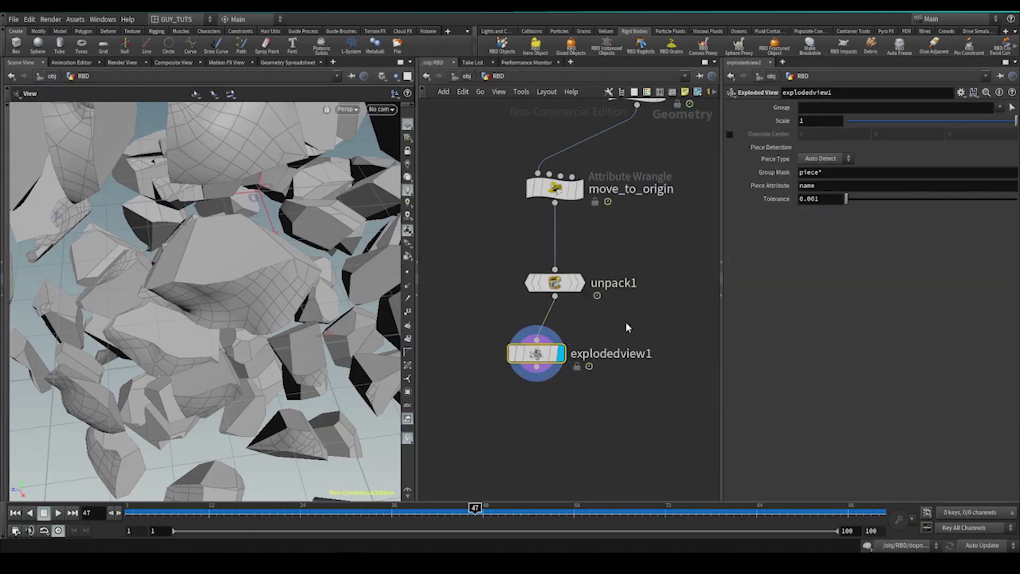
pyautogui.moveTo(626, 321); pyautogui.dragTo(634, 280, button='middle')
pyautogui.moveTo(547, 303); pyautogui.dragTo(463, 339)
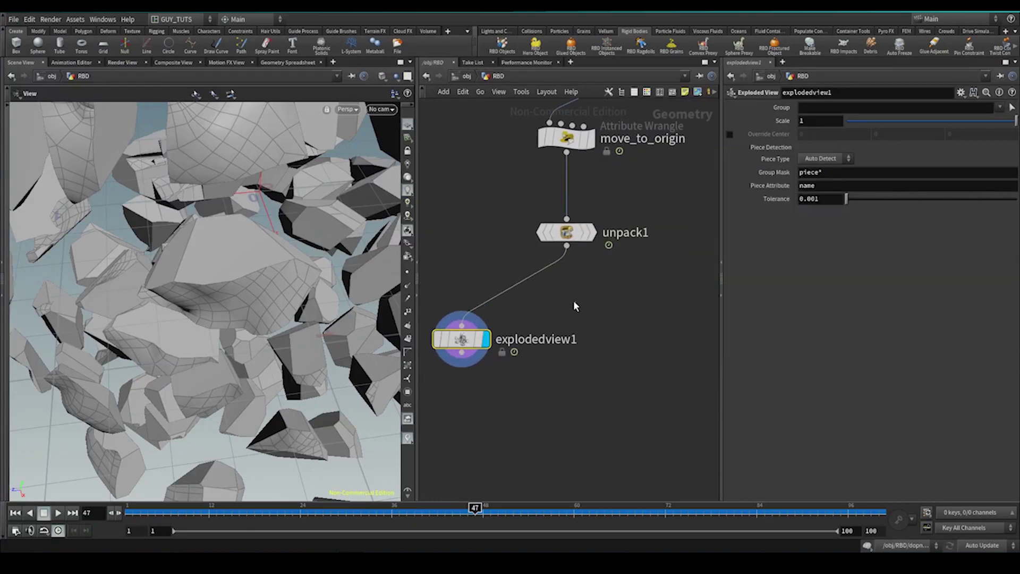
# Add a Divide node below unpack1 and wire it to unpack1's output.
pyautogui.moveTo(558, 314); pyautogui.dragTo(546, 306, button='middle')
pyautogui.press('Tab')
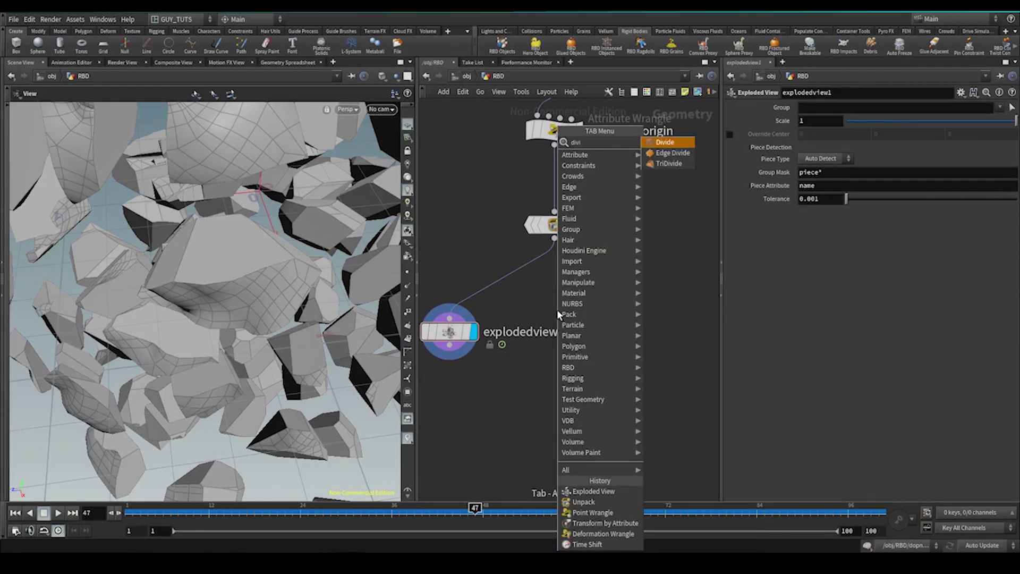
pyautogui.press('Return')
pyautogui.click(557, 309)
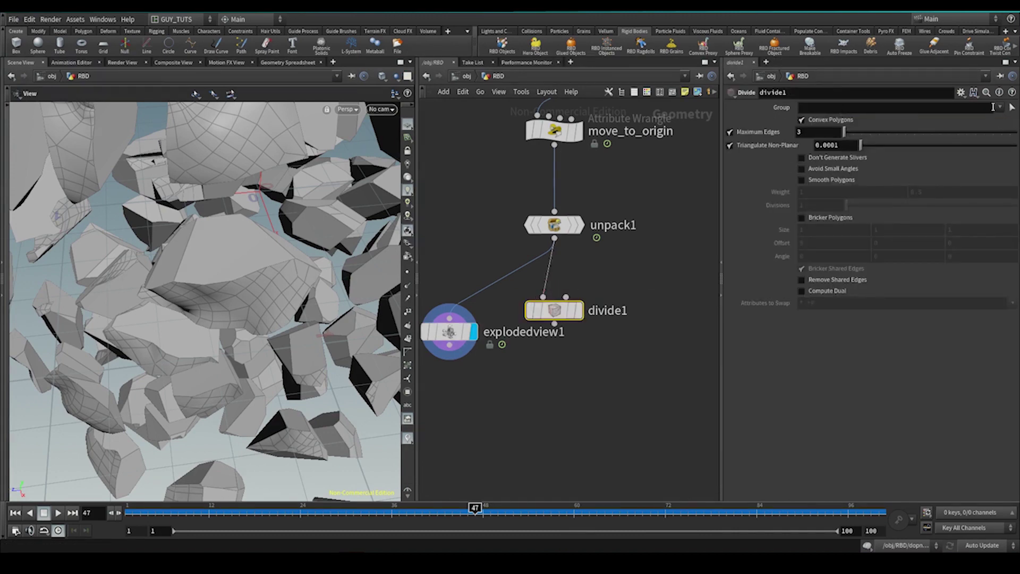
# Limit divide1 to the inside group, enable Bricker Polygons, and feed divide1 into explodedview1.
pyautogui.click(999, 107)
pyautogui.click(970, 127)
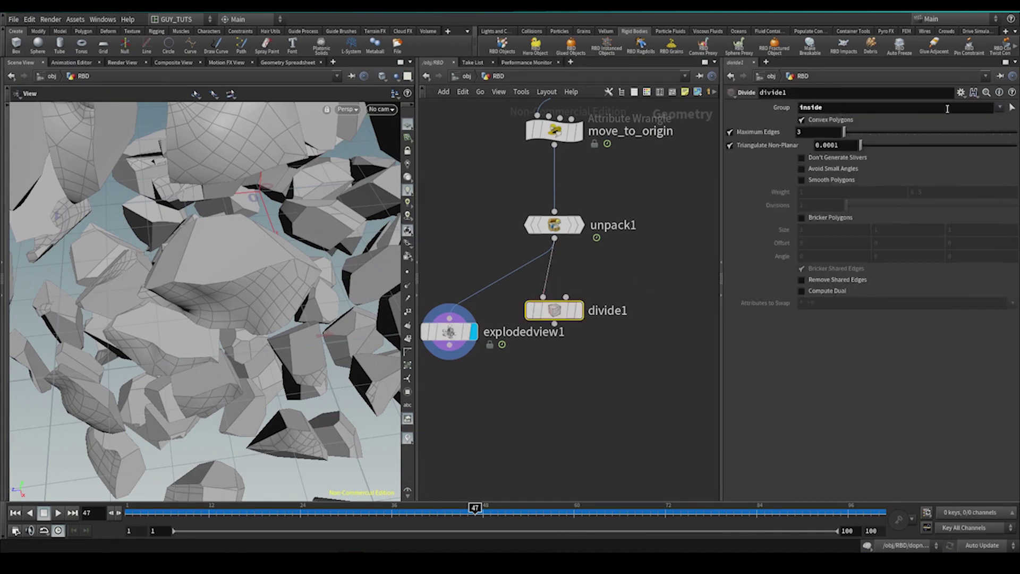
pyautogui.click(816, 217)
pyautogui.click(585, 311)
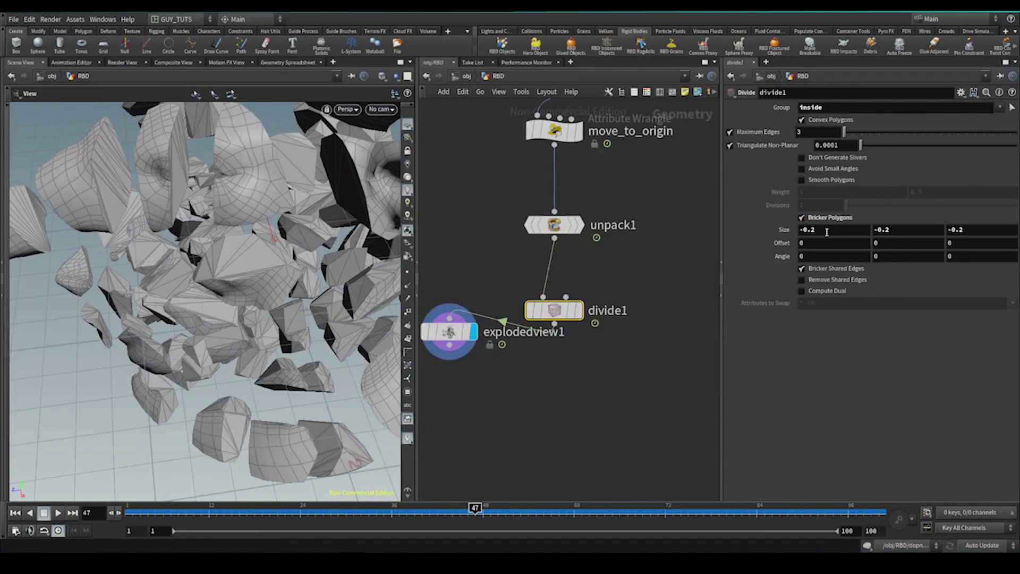
# Try a bricker size of 0.1 on all three axes of divide1.
pyautogui.click(827, 231)
pyautogui.write('0.1')
pyautogui.press('Tab')
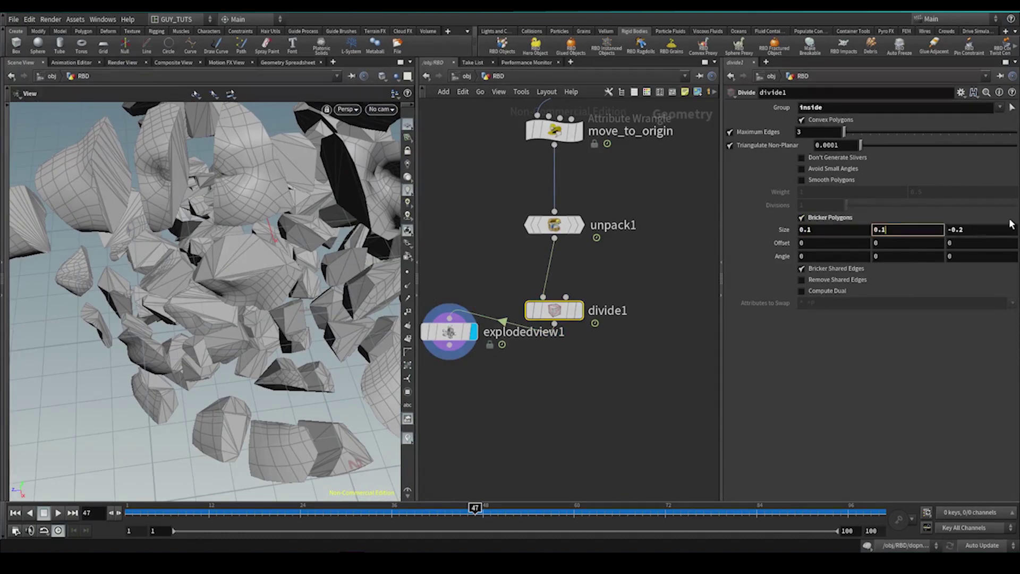
pyautogui.write('0.1')
pyautogui.press('Tab')
pyautogui.write('0.1')
pyautogui.press('Tab')
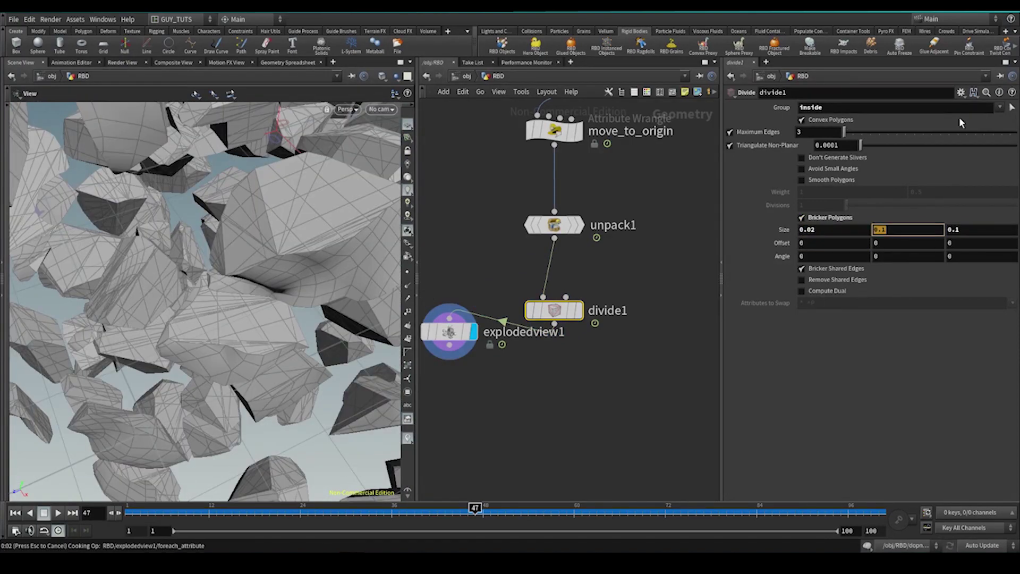
# Reduce divide1's bricker size to 0.02 on all three axes and save the scene.
pyautogui.write('0.02')
pyautogui.press('Tab')
pyautogui.write('0.02')
pyautogui.press('Return')
pyautogui.hotkey('ctrl', 's')
# Move divide1 down and insert a Time Shift node between unpack1 and divide1.
pyautogui.scroll(-2, 538, 308)
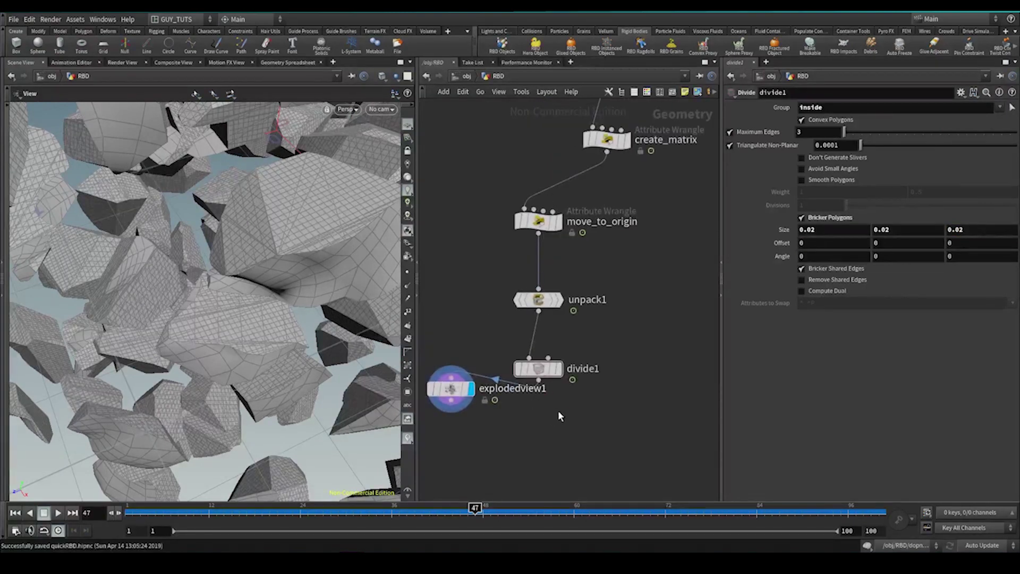
pyautogui.moveTo(536, 372); pyautogui.dragTo(537, 392)
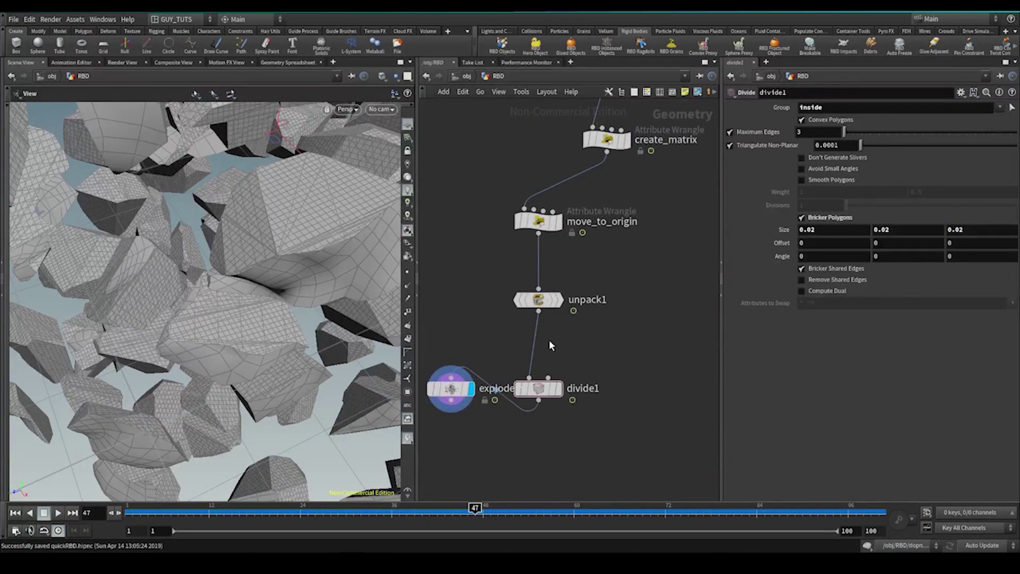
pyautogui.scroll(3, 543, 353)
pyautogui.press('Tab')
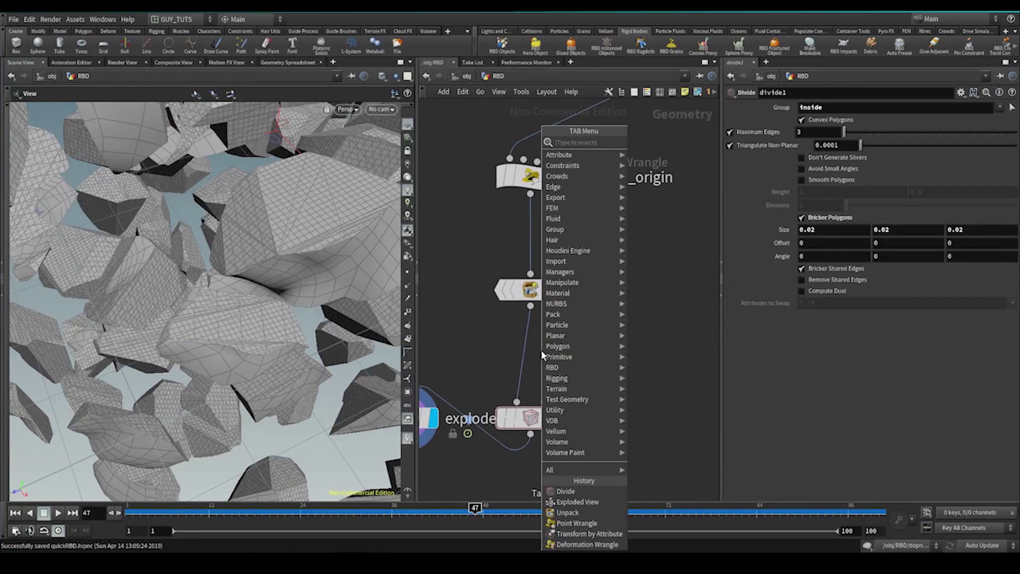
pyautogui.write('tim')
pyautogui.click(664, 153)
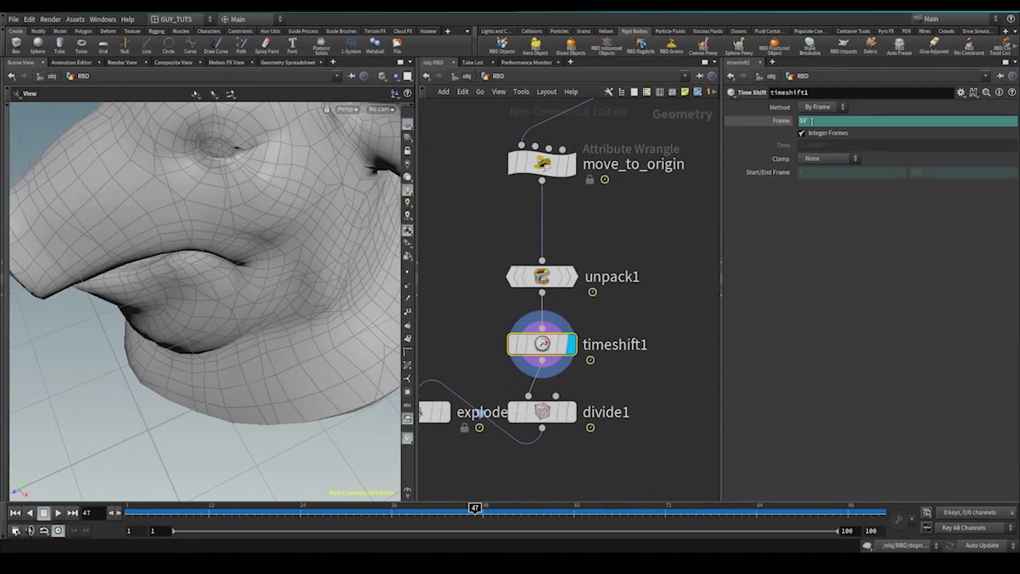
# Set the Time Shift node's frame to the expression $FSTART.
pyautogui.click(812, 121)
pyautogui.write('START')
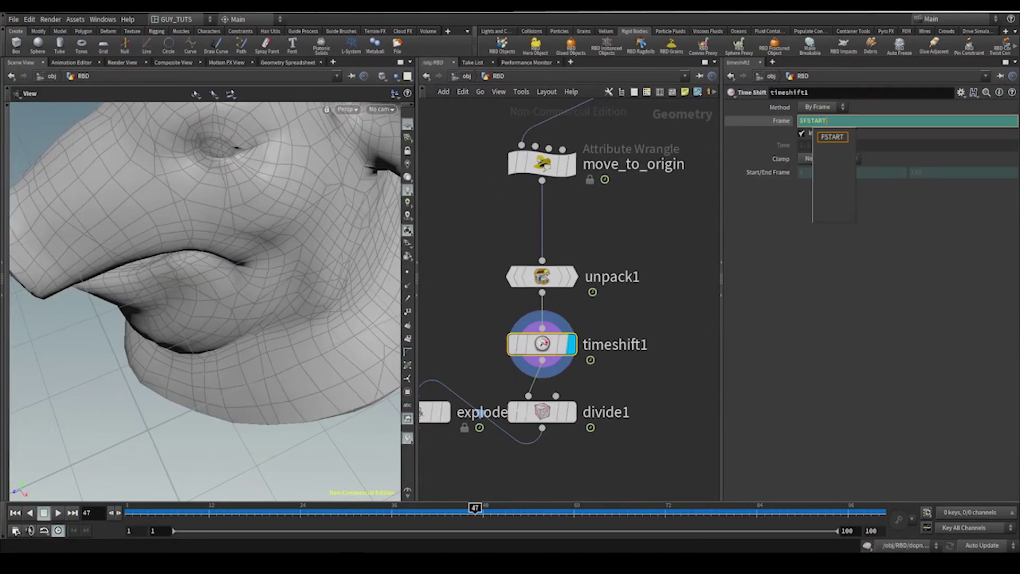
pyautogui.press('Return')
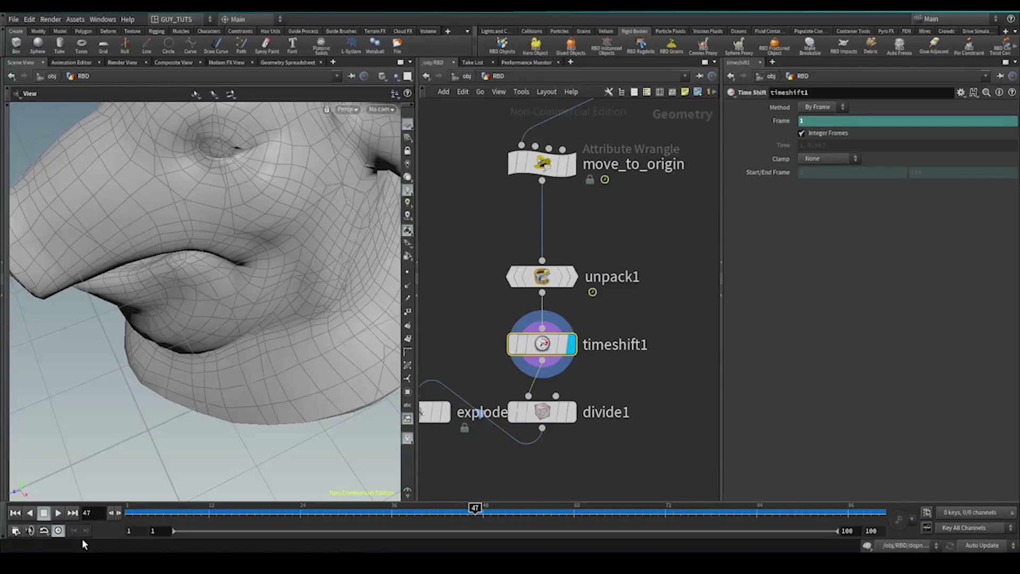
# Inspect timeshift1's node information for time dependency and scrub the timeline to check the static geometry.
pyautogui.moveTo(602, 291); pyautogui.dragTo(605, 244, button='middle')
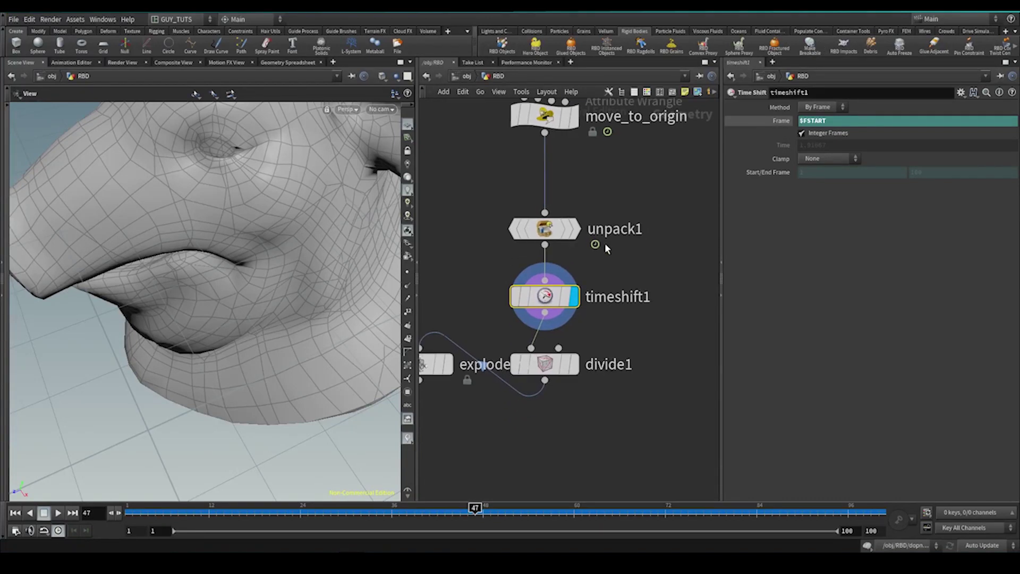
pyautogui.click(588, 288)
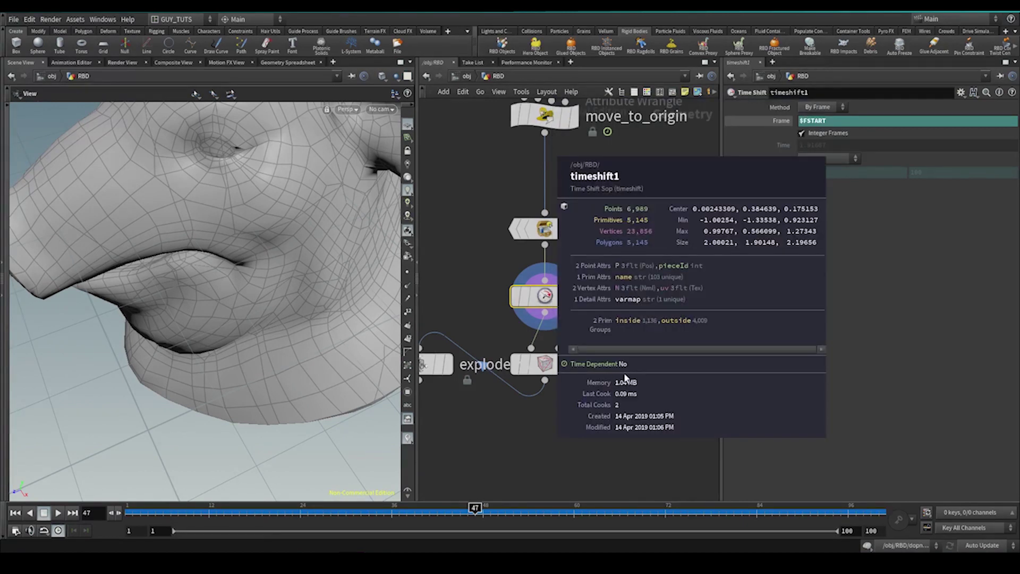
pyautogui.moveTo(589, 441); pyautogui.dragTo(587, 396, button='middle')
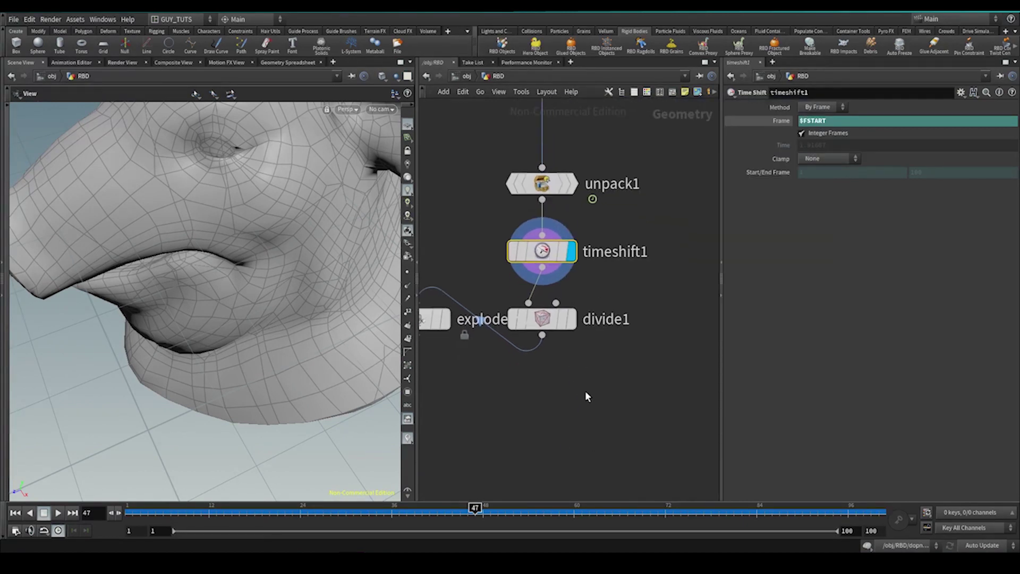
pyautogui.moveTo(533, 348); pyautogui.dragTo(533, 394, button='middle')
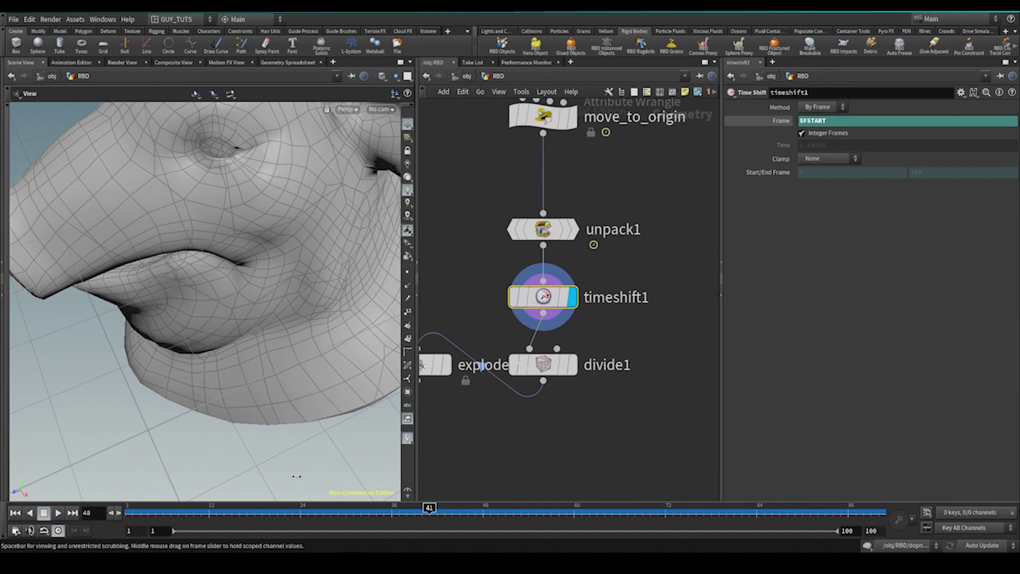
pyautogui.moveTo(575, 424); pyautogui.dragTo(566, 444, button='middle')
# Interrupt the divide1 cook, dismiss the error, and set its bricker size to 0.05 on all three axes.
pyautogui.click(536, 385)
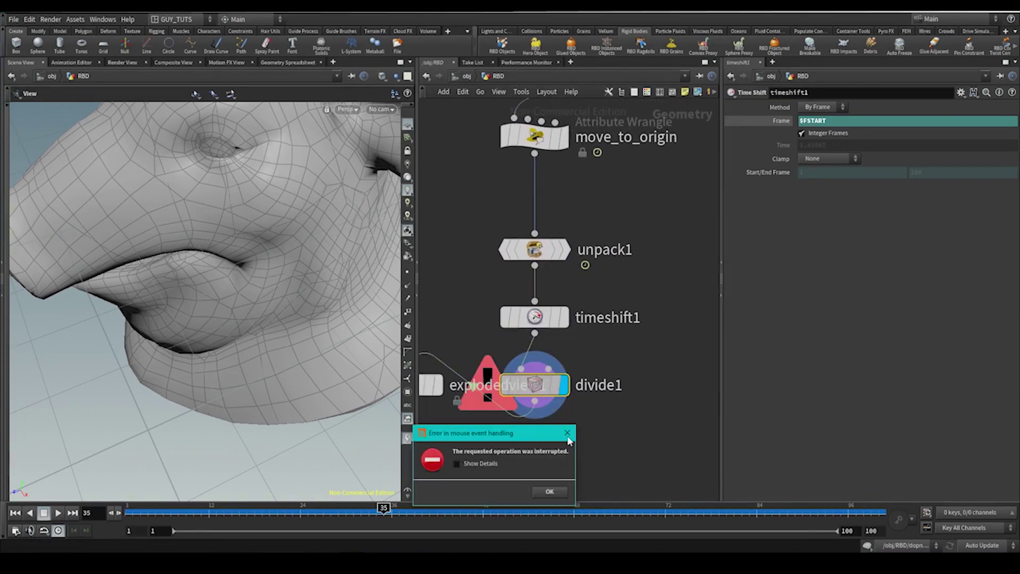
pyautogui.click(550, 492)
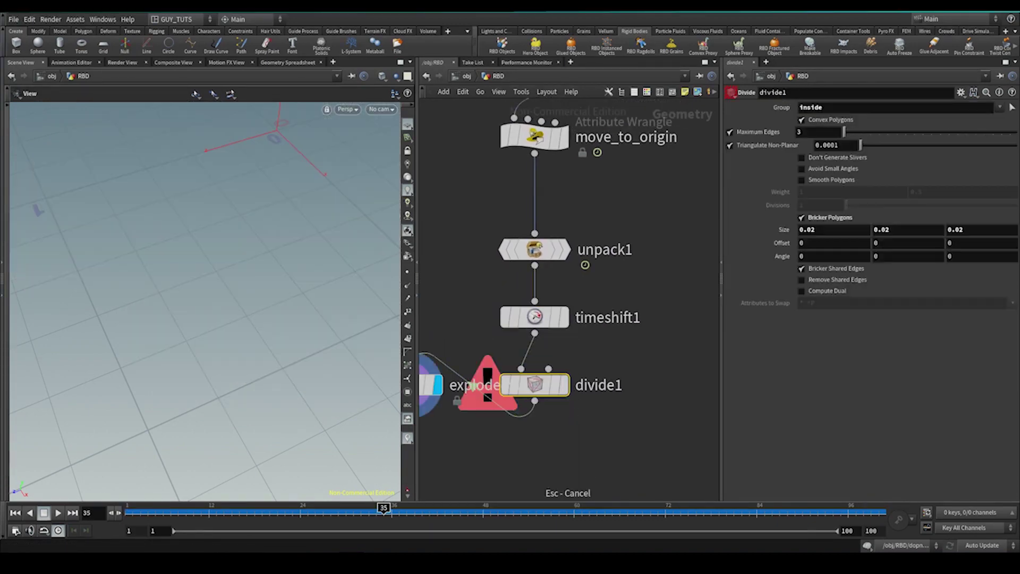
pyautogui.click(830, 229)
pyautogui.write('0.05')
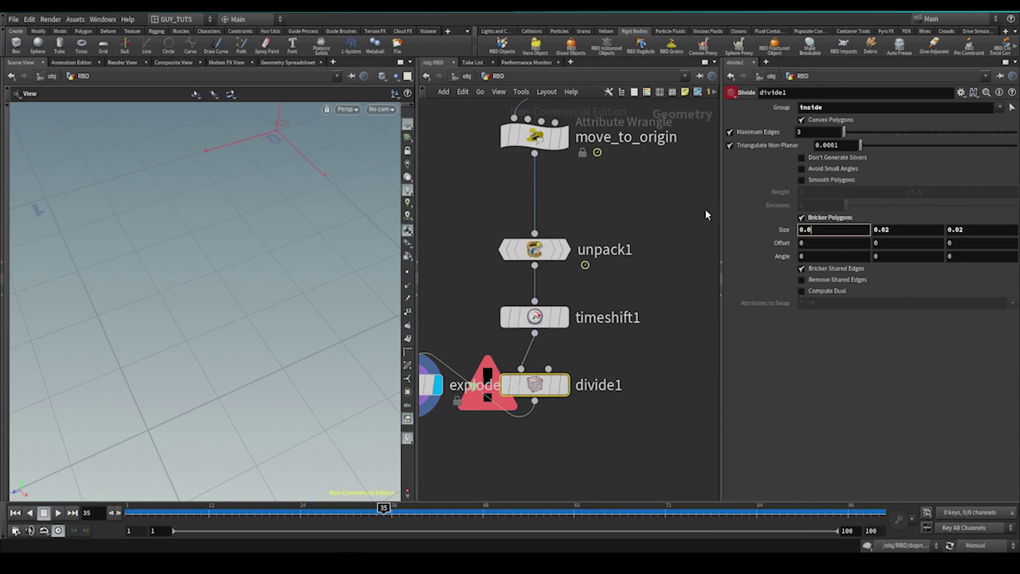
pyautogui.press('Tab')
pyautogui.write('0.05')
pyautogui.press('Tab')
pyautogui.write('0.05')
pyautogui.press('Return')
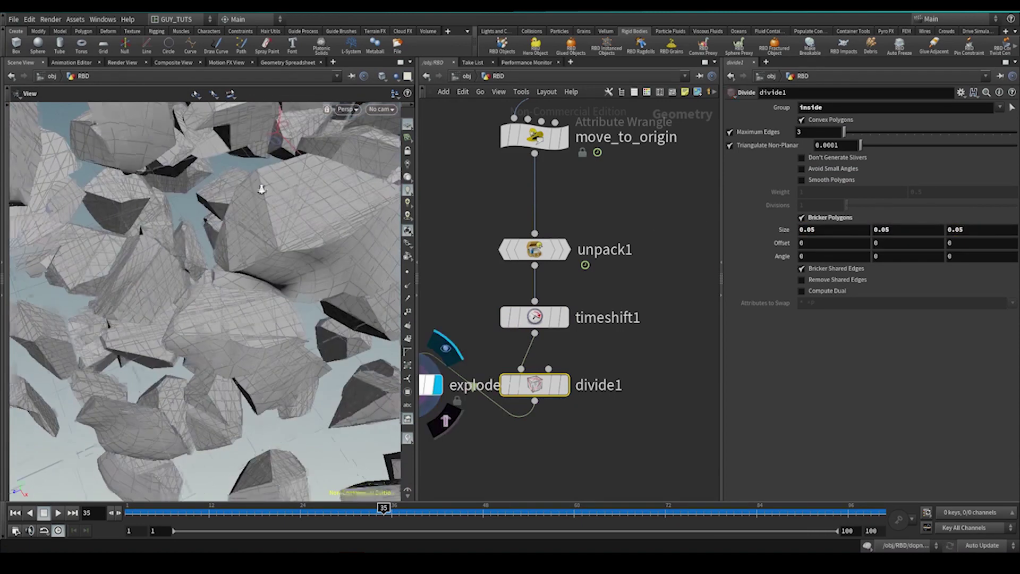
# Add a Point VOP node between divide1 and explodedview1, and display the exploded view.
pyautogui.press('Tab')
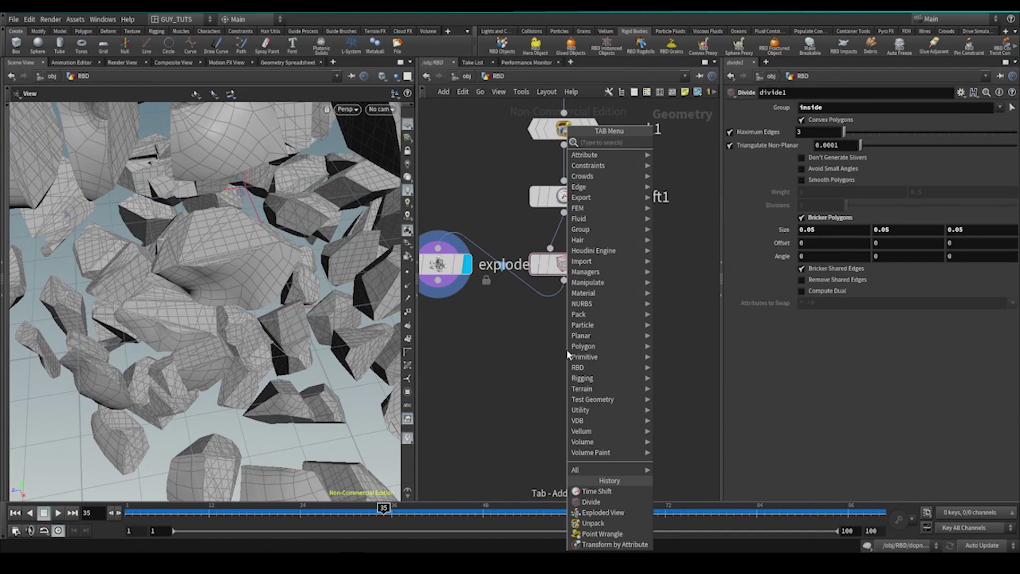
pyautogui.write('assemble')
pyautogui.press('Return')
pyautogui.click(566, 355)
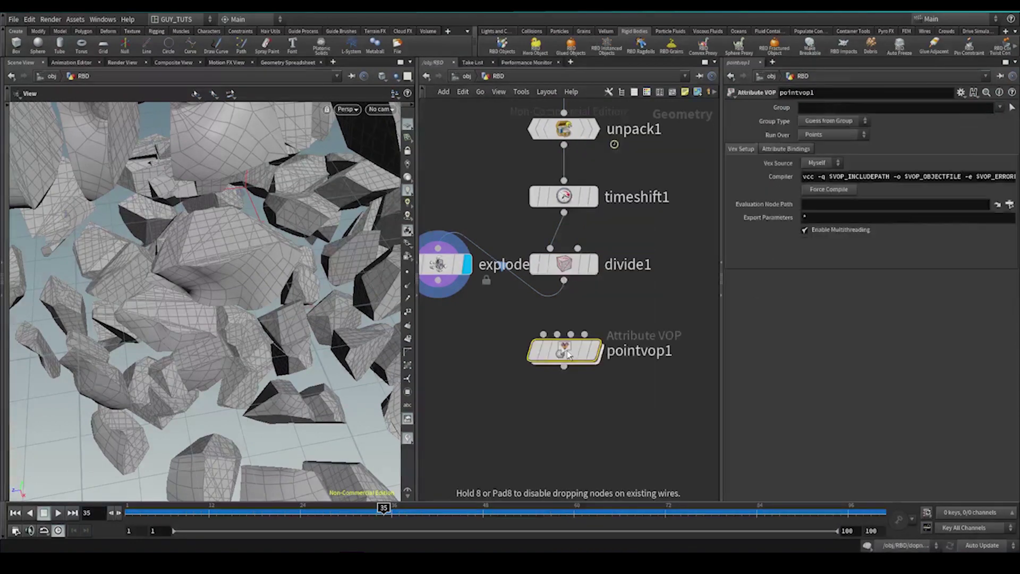
pyautogui.moveTo(441, 264); pyautogui.dragTo(564, 403)
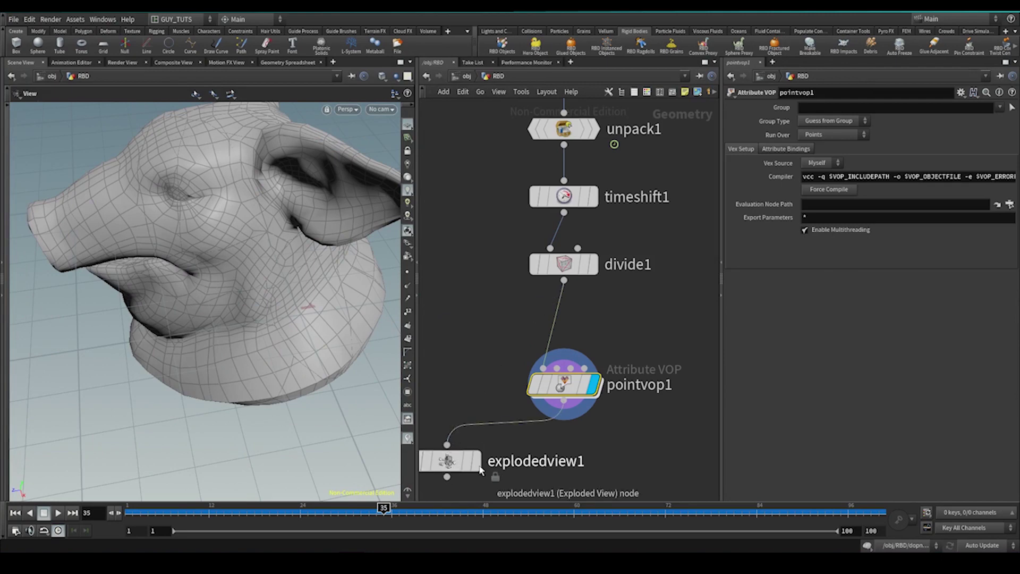
pyautogui.click(476, 461)
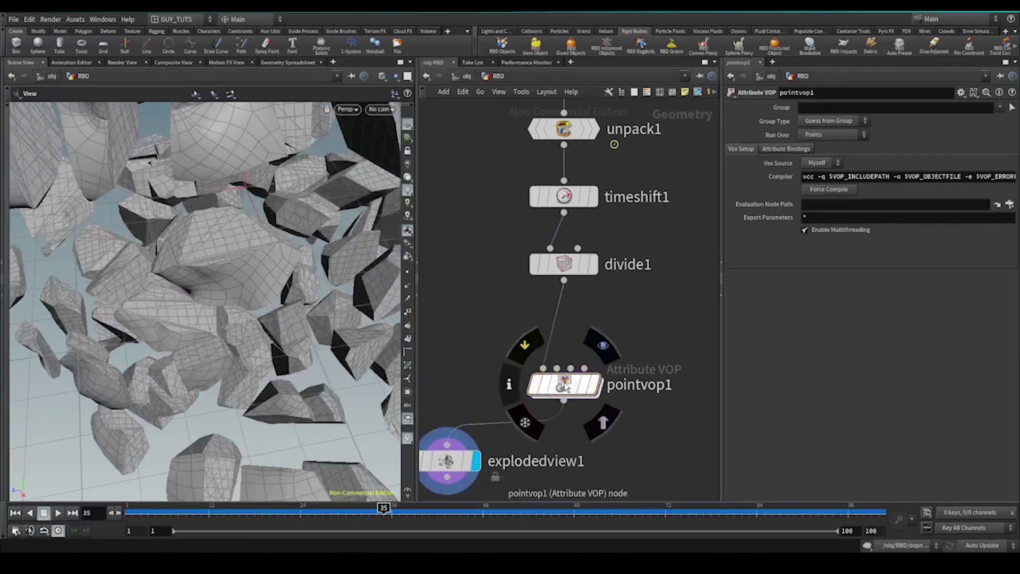
# Inside pointvop1, add a Turbulent Noise node and connect the global P to its pos input.
pyautogui.doubleClick(563, 385)
pyautogui.press('Tab')
pyautogui.write('turb')
pyautogui.press('Return')
pyautogui.click(548, 270)
pyautogui.scroll(5, 518, 239)
pyautogui.click(424, 228)
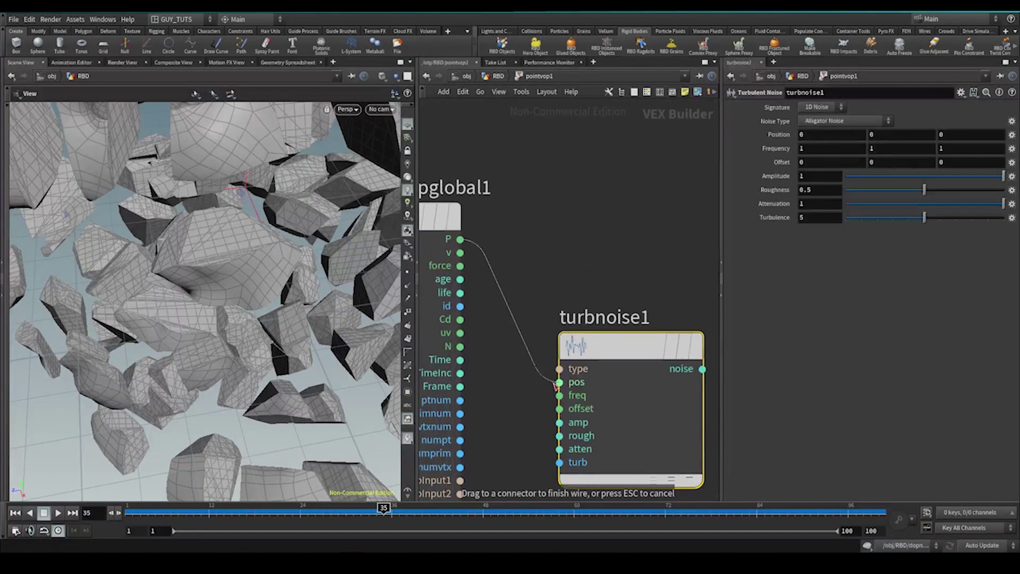
pyautogui.click(563, 381)
# Place an Add node that sums the global P and the turbulent noise output.
pyautogui.press('Tab')
pyautogui.write('ad')
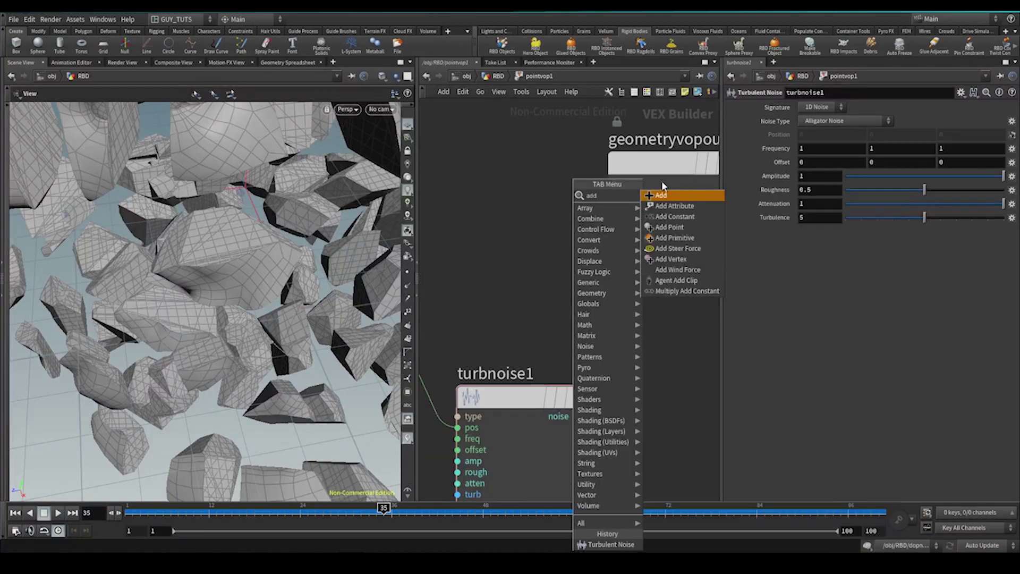
pyautogui.press('Return')
pyautogui.click(572, 260)
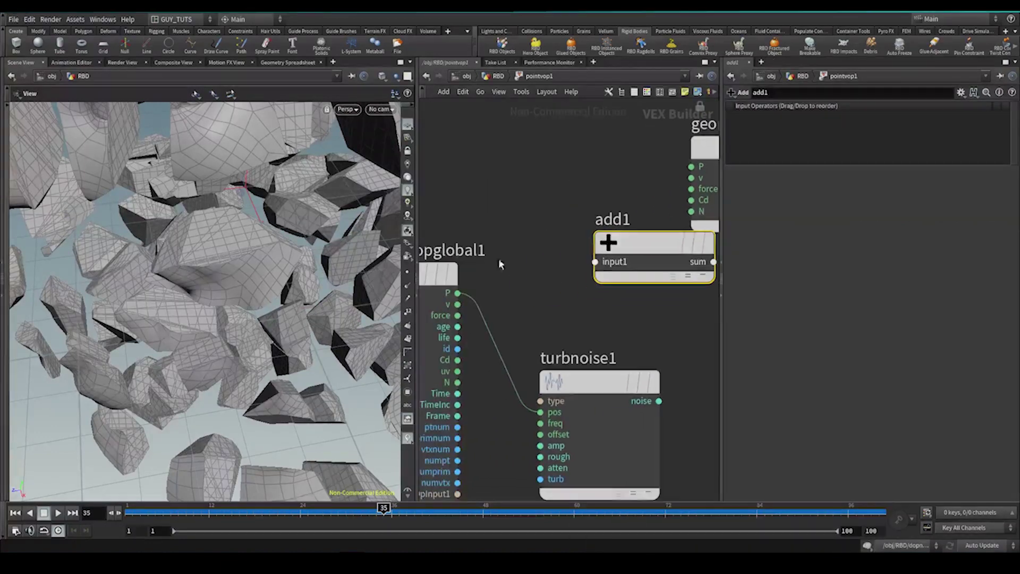
pyautogui.click(458, 294)
pyautogui.click(595, 261)
pyautogui.click(596, 273)
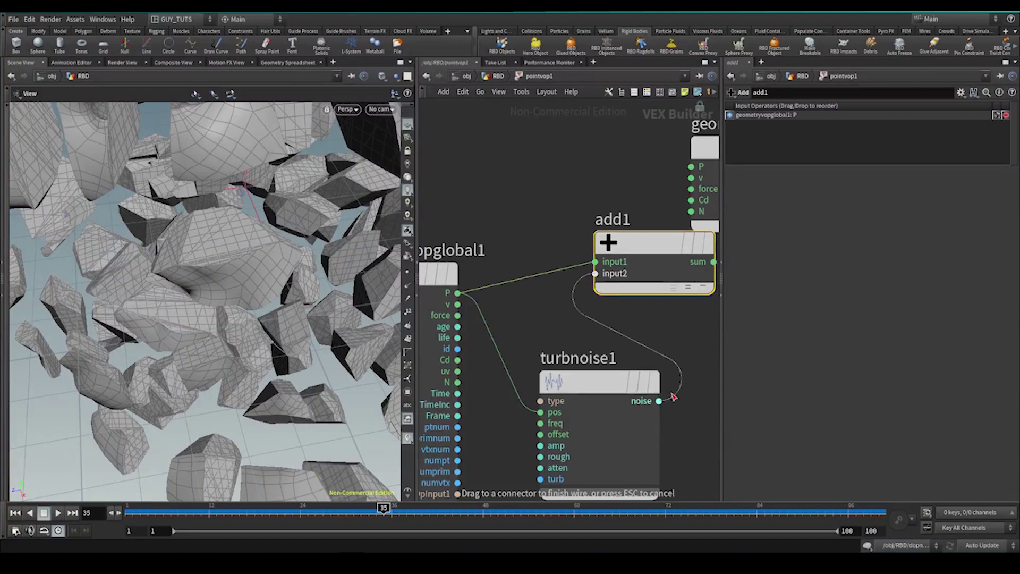
pyautogui.click(660, 401)
# Use 3D Noise as the turbulent noise signature, wire the sum to the output's P, and return to the RBD network.
pyautogui.scroll(-3, 659, 401)
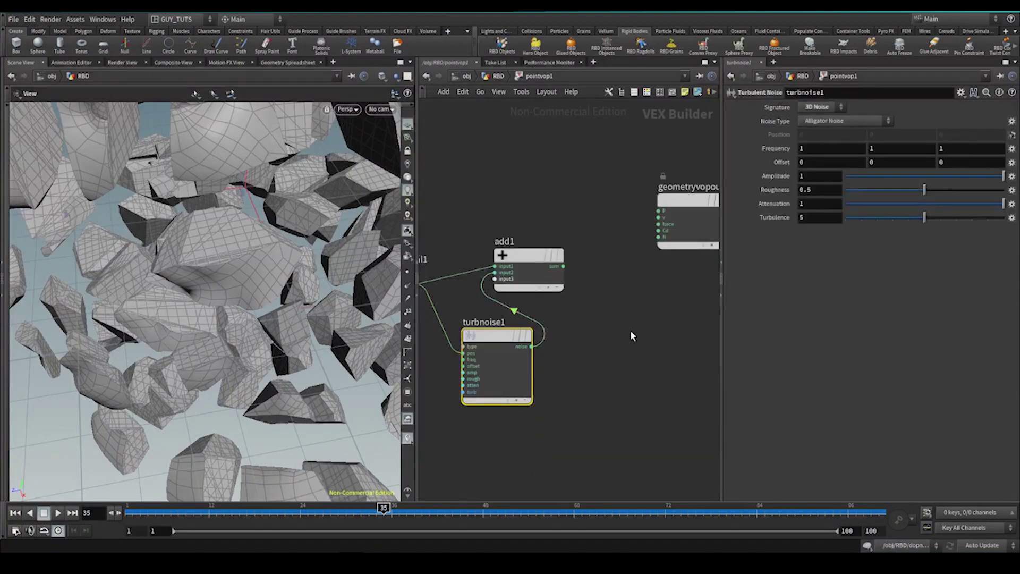
pyautogui.moveTo(631, 335); pyautogui.dragTo(519, 364, button='middle')
pyautogui.click(451, 295)
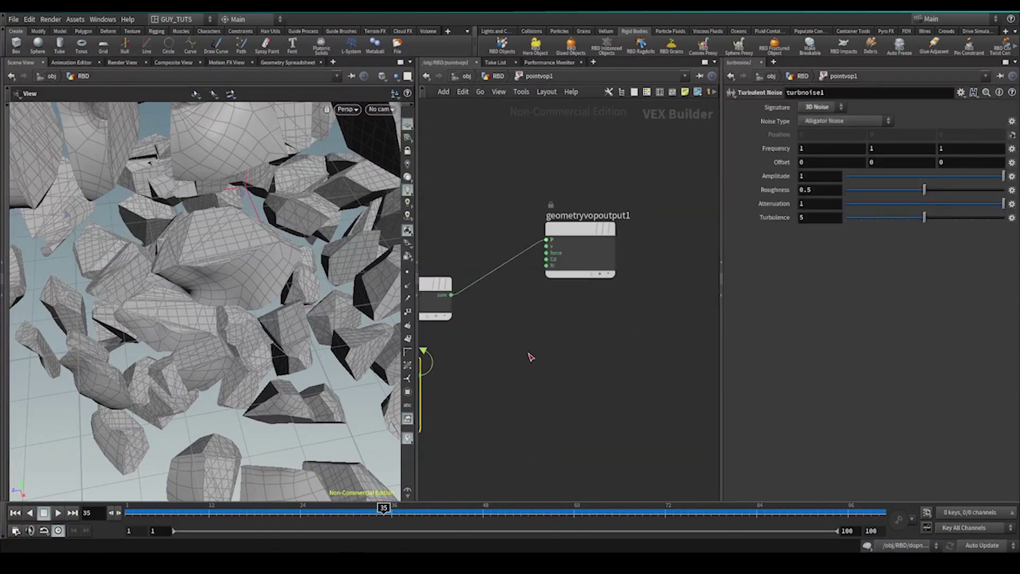
pyautogui.press('u')
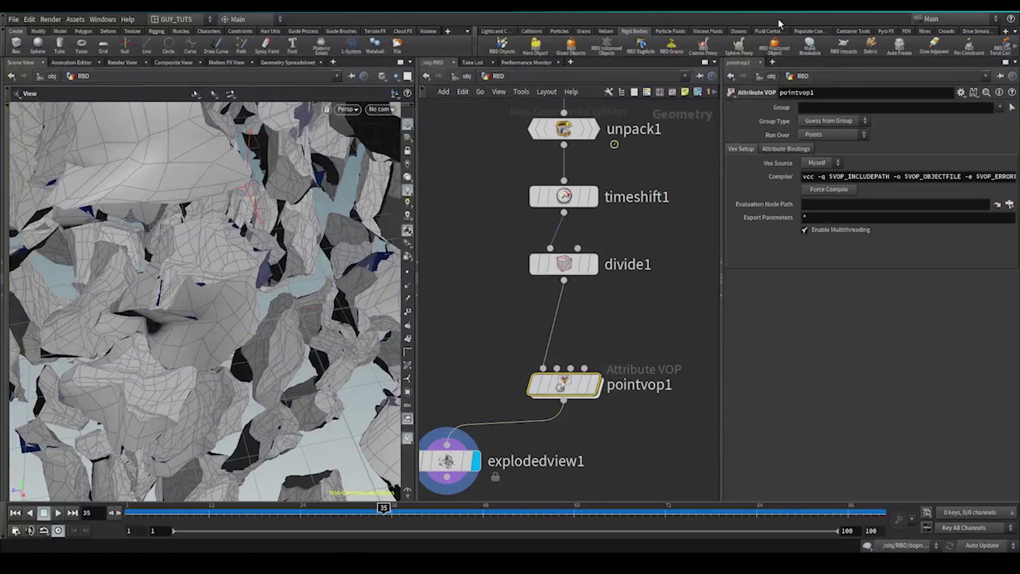
pyautogui.click(835, 121)
pyautogui.click(829, 121)
pyautogui.click(999, 108)
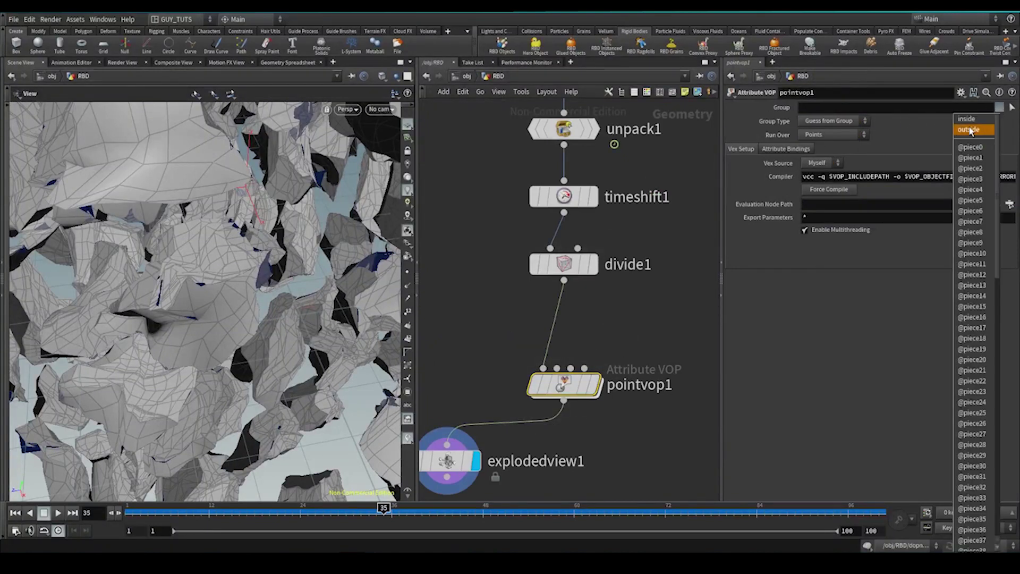
pyautogui.press('Escape')
# Open pointvop1 and set the turbulent noise amplitude to 0.1.
pyautogui.doubleClick(564, 384)
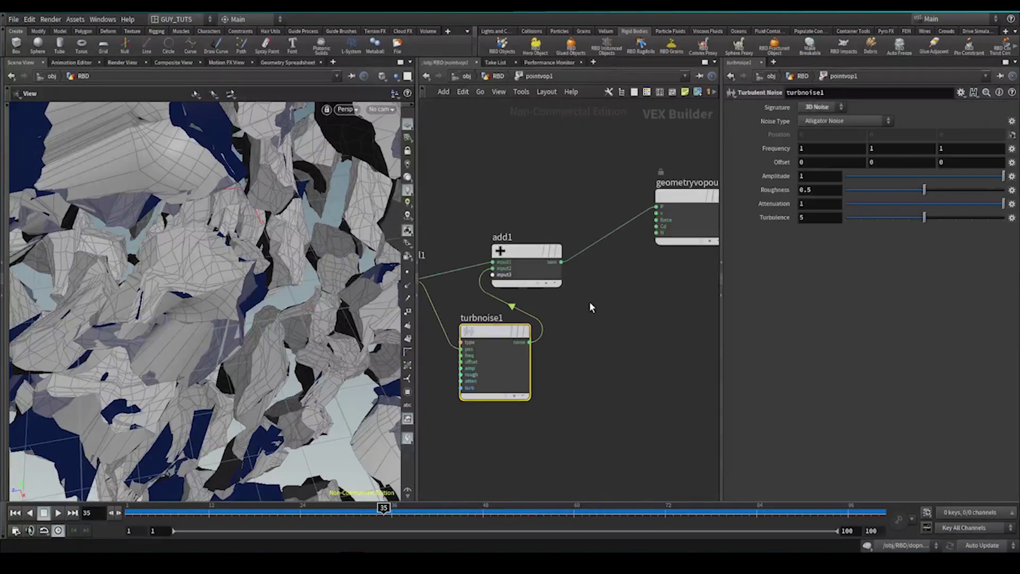
pyautogui.click(812, 176)
pyautogui.write('0.01')
pyautogui.press('Return')
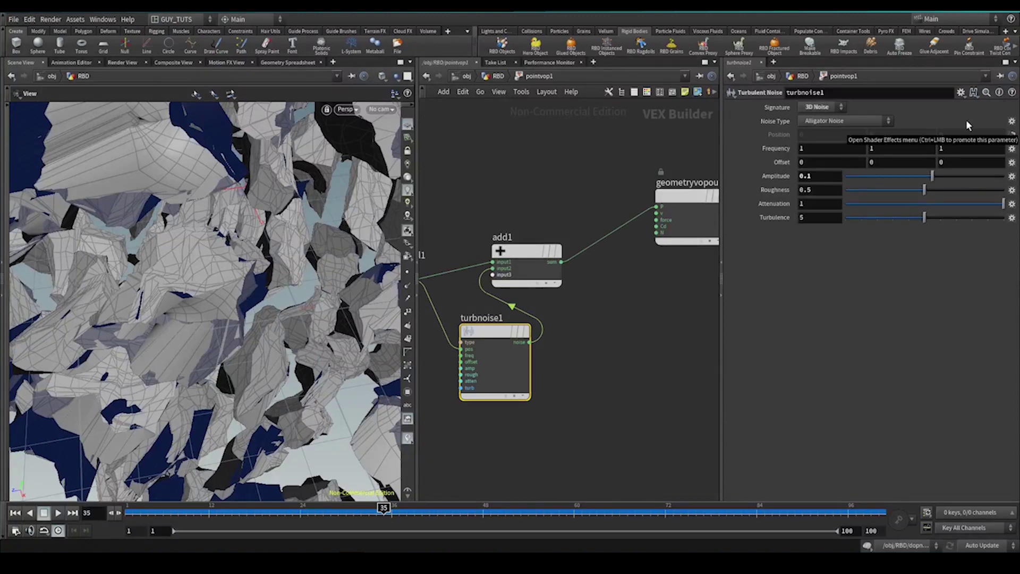
# Set the turbulent noise frequency to 3, 3, 3.
pyautogui.click(814, 148)
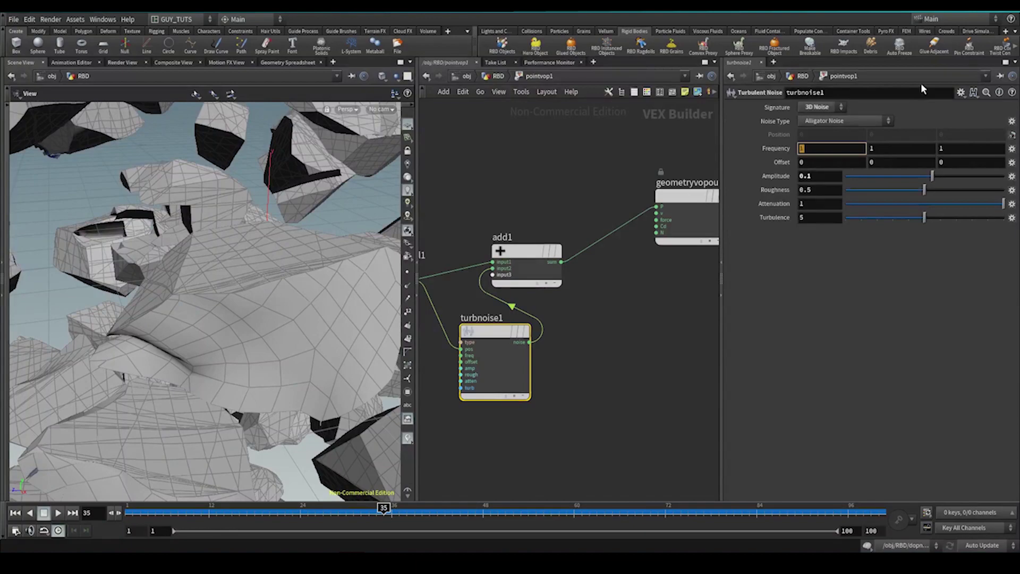
pyautogui.write('3')
pyautogui.press('Tab')
pyautogui.write('3')
pyautogui.press('Tab')
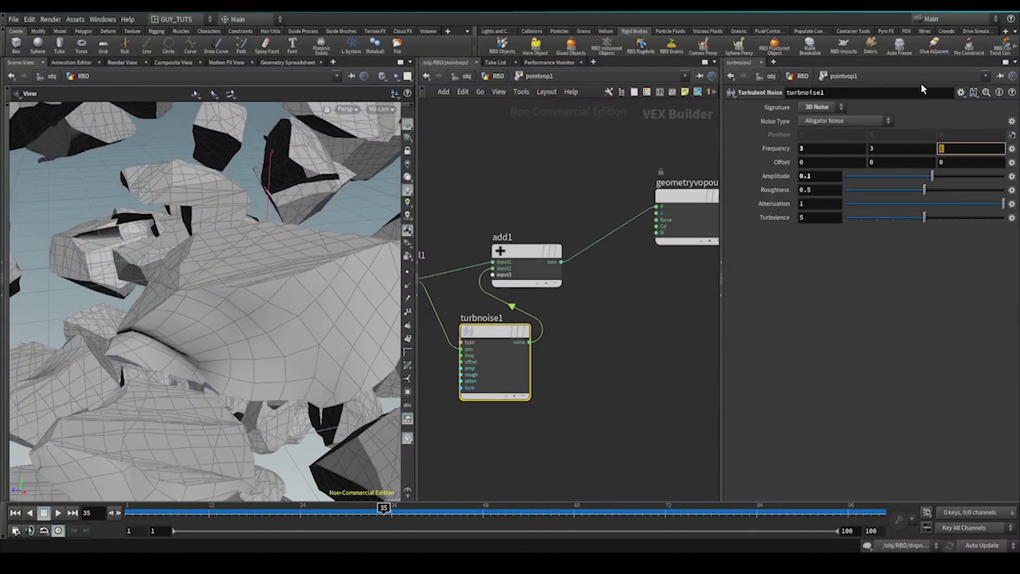
pyautogui.write('3')
pyautogui.press('Return')
pyautogui.moveTo(176, 298)
pyautogui.mouseDown()
pyautogui.moveTo(159, 266)
pyautogui.moveTo(192, 319)
pyautogui.moveTo(178, 299)
pyautogui.mouseUp()
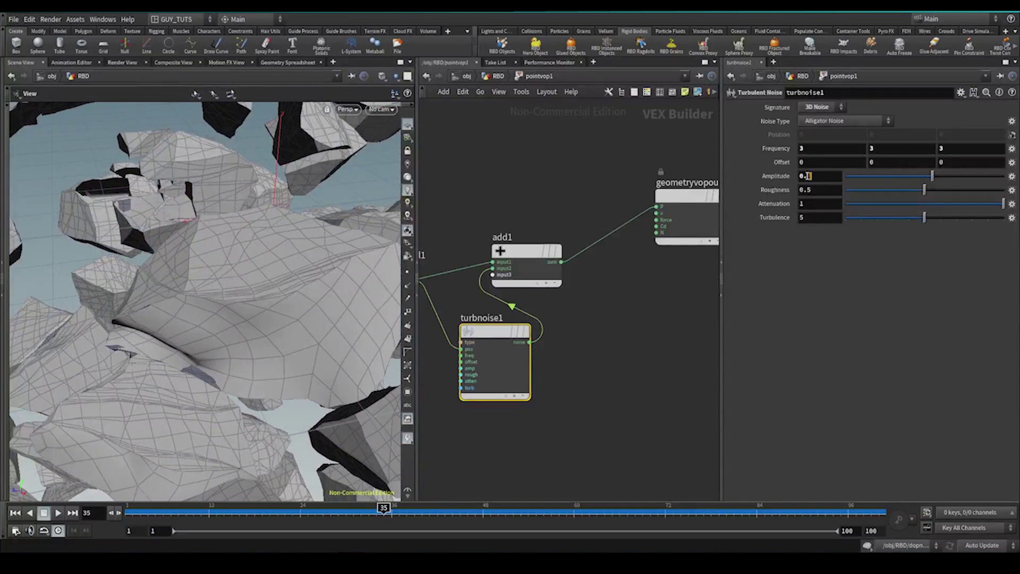
# Try a turbulent noise amplitude of 0.2, and set it back to 0.1.
pyautogui.write('2')
pyautogui.press('Return')
pyautogui.moveTo(176, 308)
pyautogui.mouseDown()
pyautogui.moveTo(152, 327)
pyautogui.moveTo(170, 303)
pyautogui.mouseUp()
pyautogui.press('u')
pyautogui.doubleClick(549, 295)
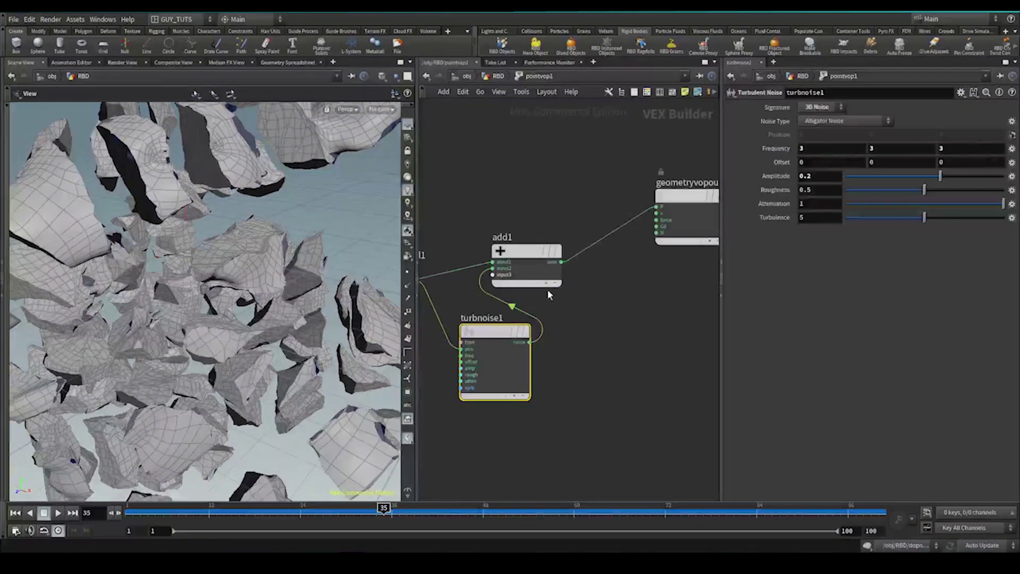
pyautogui.write('1')
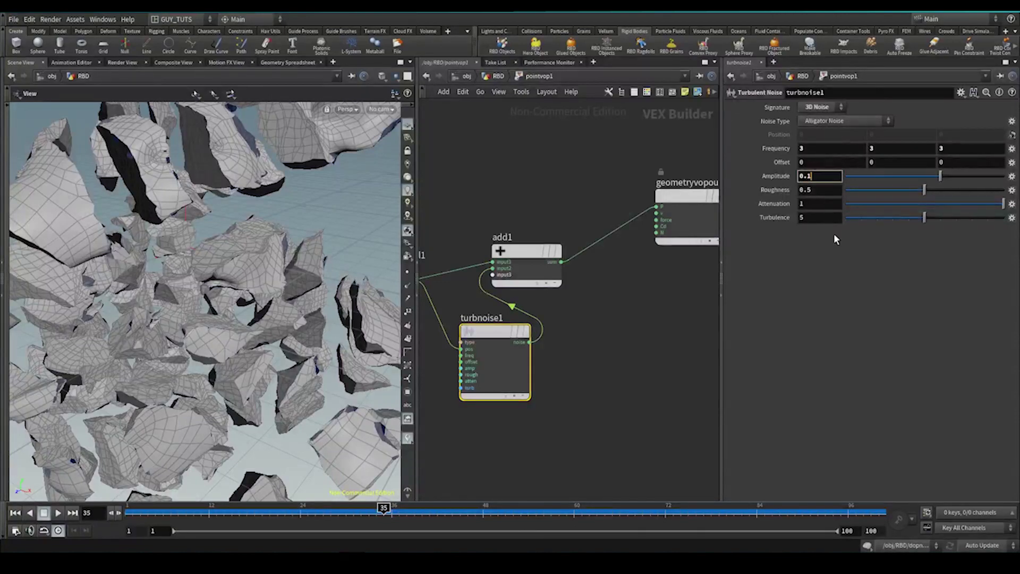
pyautogui.press('Return')
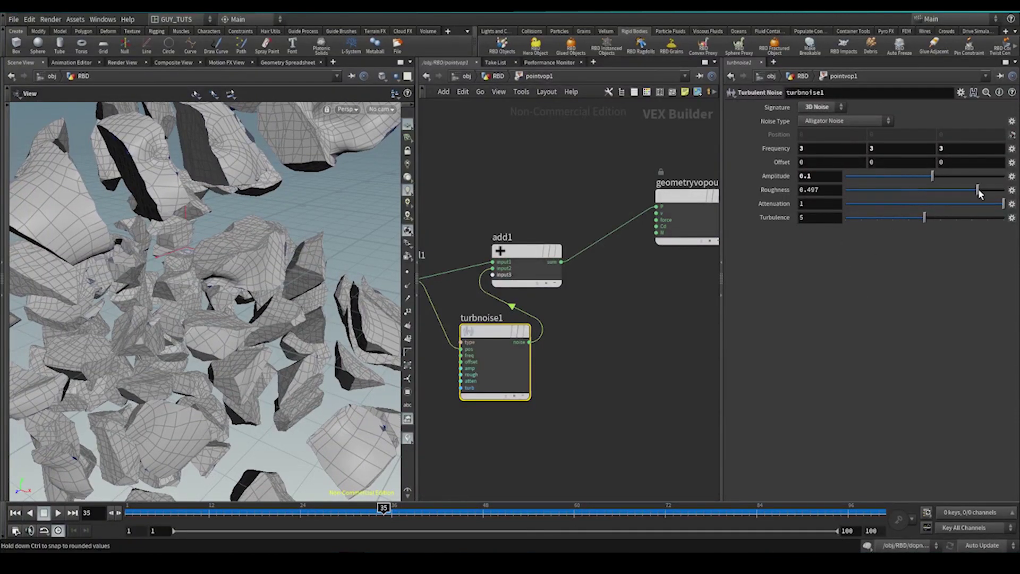
# Adjust the turbulent noise roughness, and rename the point VOP in the RBD network as noise_P.
pyautogui.moveTo(928, 192); pyautogui.dragTo(941, 190)
pyautogui.press('u')
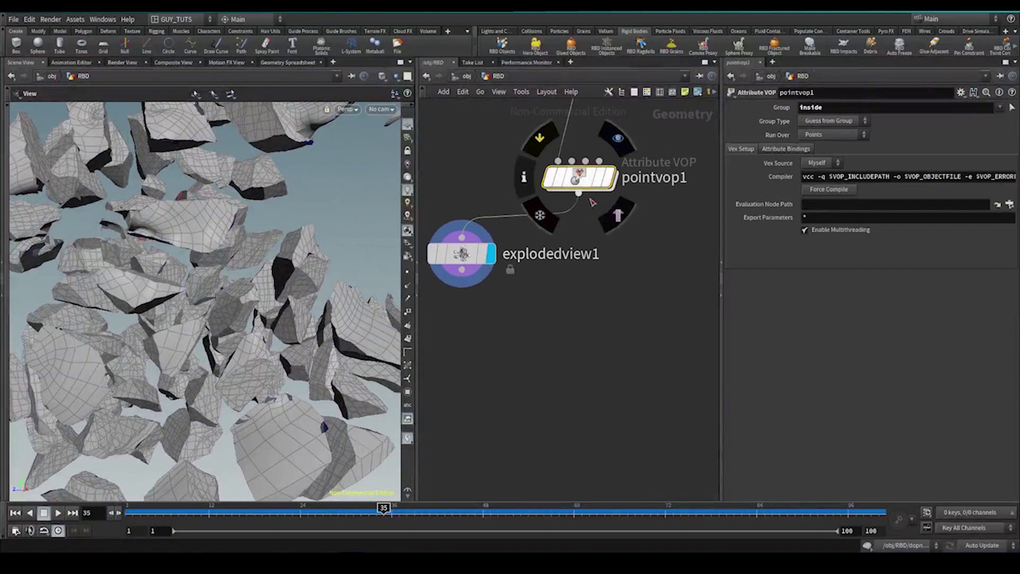
pyautogui.press('F2')
pyautogui.write('noise_P')
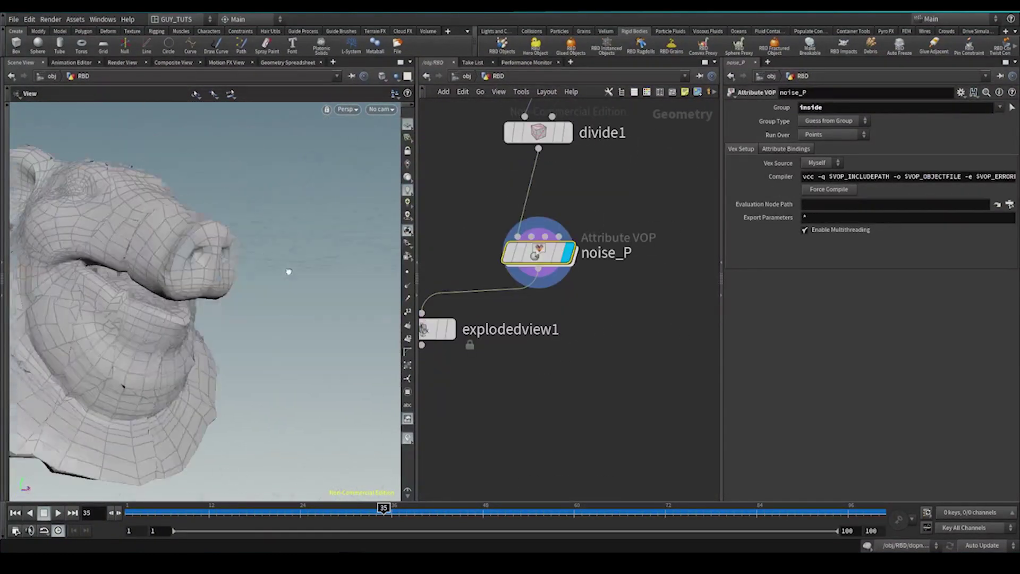
# Add a Pack node after noise_P, enable its name attribute, and display it.
pyautogui.press('Tab')
pyautogui.write('pack')
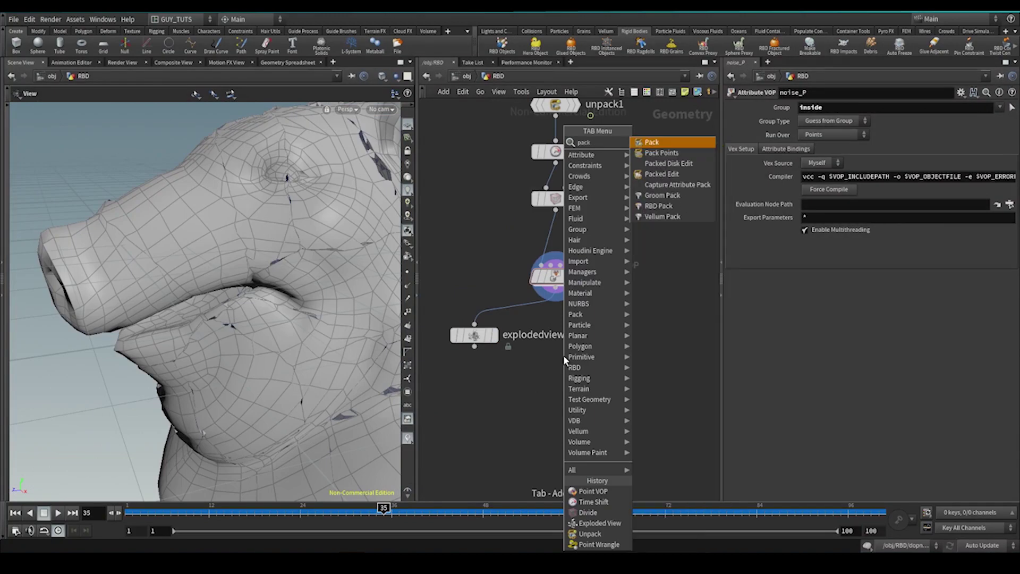
pyautogui.press('Return')
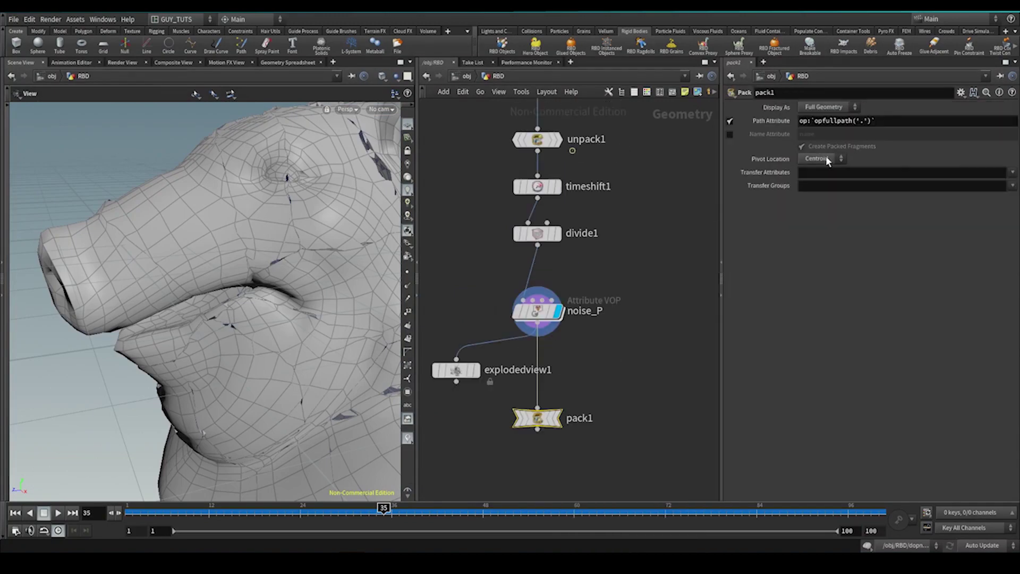
pyautogui.click(729, 133)
pyautogui.moveTo(550, 420)
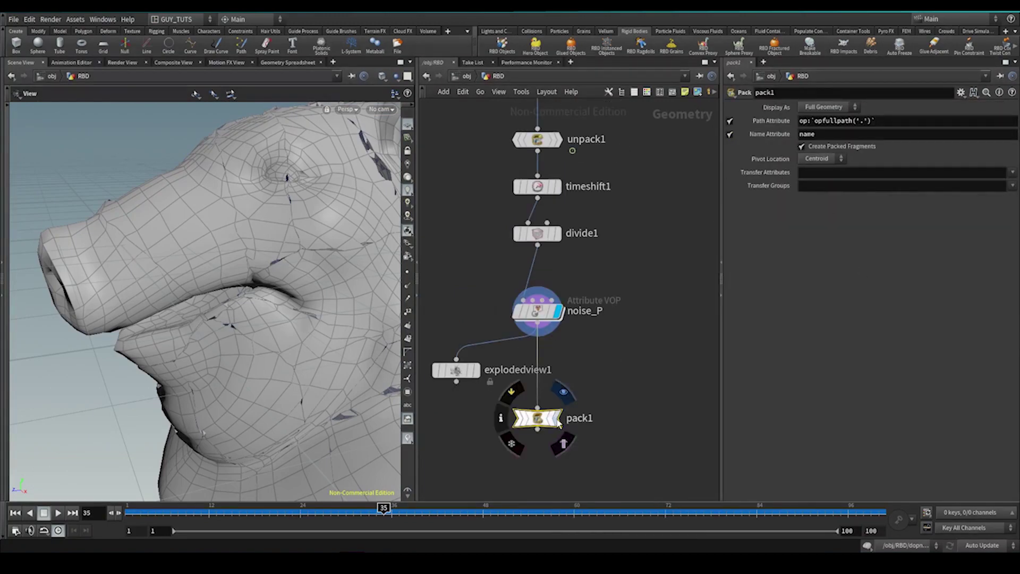
pyautogui.click(558, 423)
pyautogui.middleClick(546, 423)
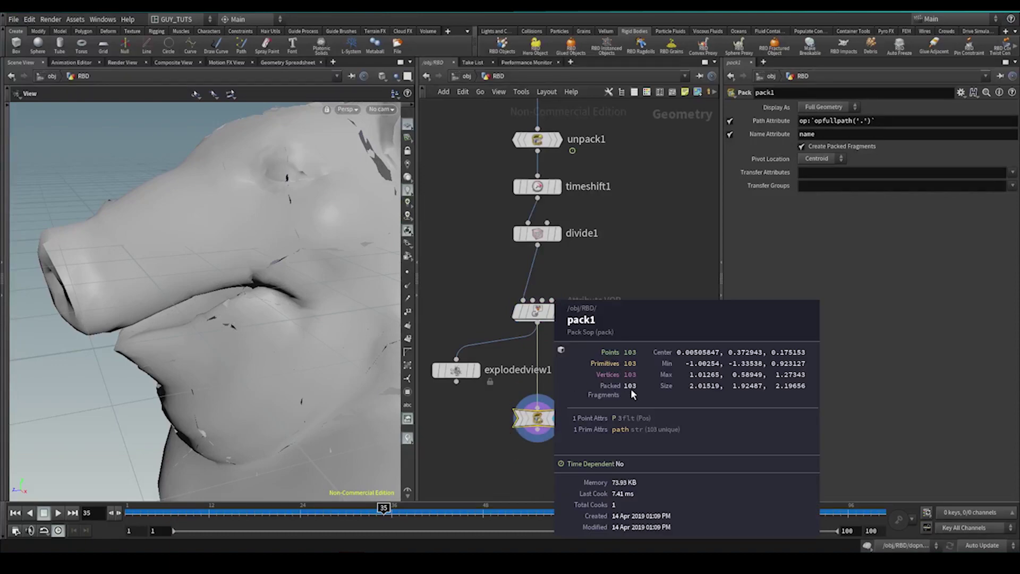
# Set pack1 to transfer the pieceId attribute, and inspect its data in the Geometry Spreadsheet.
pyautogui.moveTo(609, 223); pyautogui.dragTo(618, 201, button='middle')
pyautogui.click(852, 171)
pyautogui.write('piec')
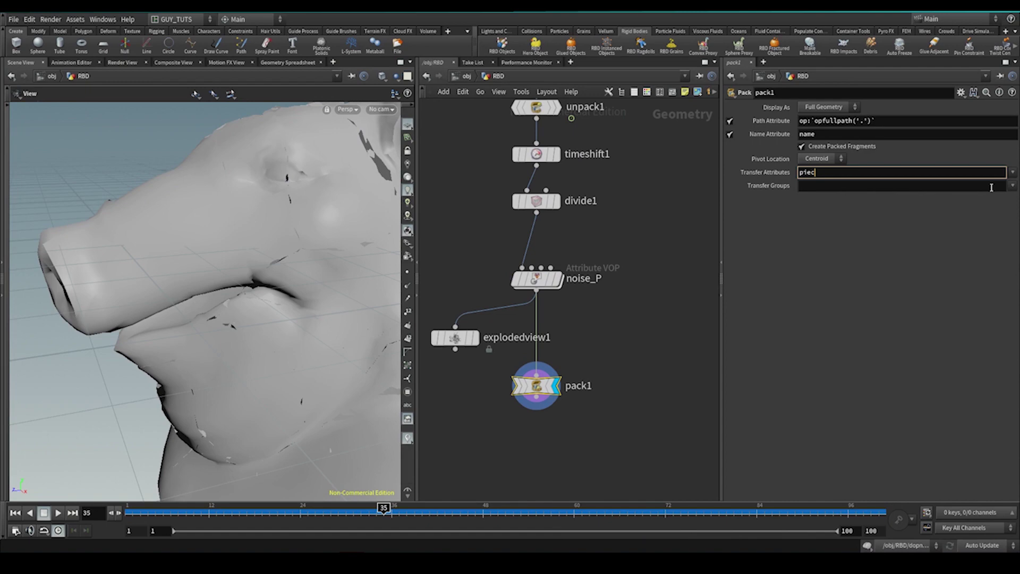
pyautogui.write('eId')
pyautogui.press('Return')
pyautogui.moveTo(612, 318); pyautogui.dragTo(609, 270, button='middle')
pyautogui.click(288, 62)
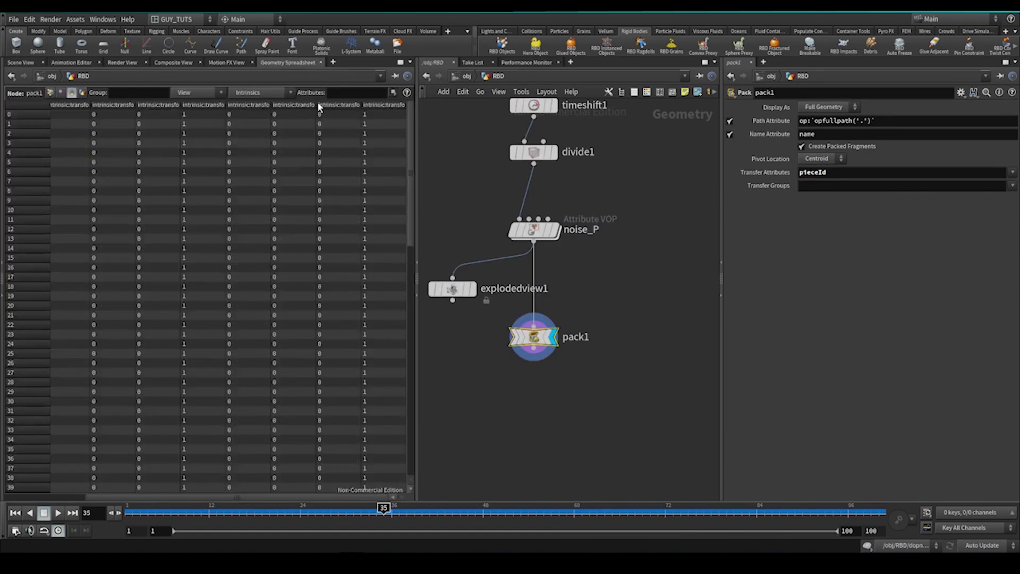
pyautogui.click(254, 93)
pyautogui.click(277, 239)
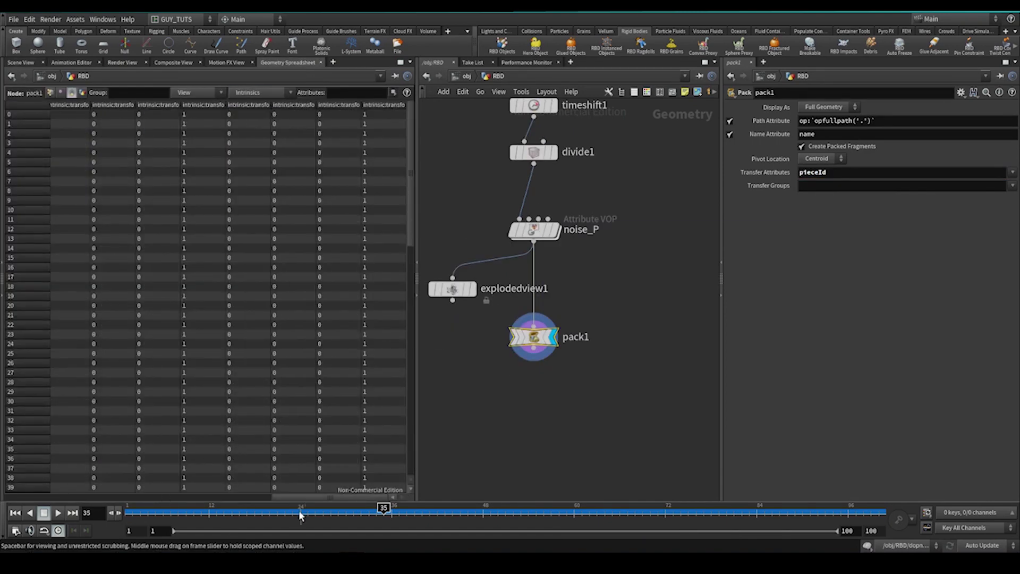
pyautogui.moveTo(305, 498); pyautogui.dragTo(48, 498)
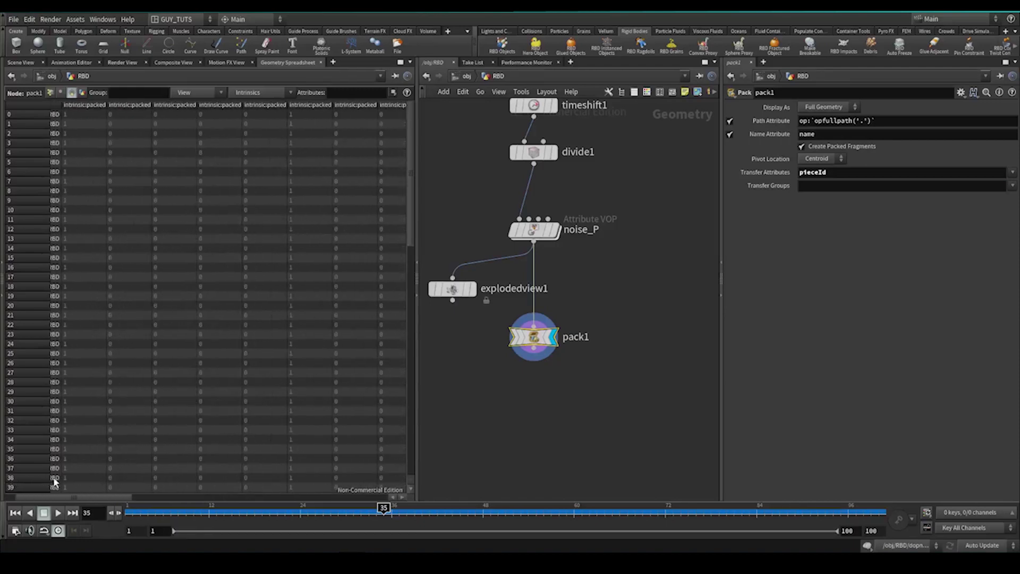
# Add a Point Wrangle, wiring pack1 into its first input and create_matrix into its second.
pyautogui.moveTo(593, 382); pyautogui.dragTo(541, 378, button='middle')
pyautogui.scroll(-3, 541, 379)
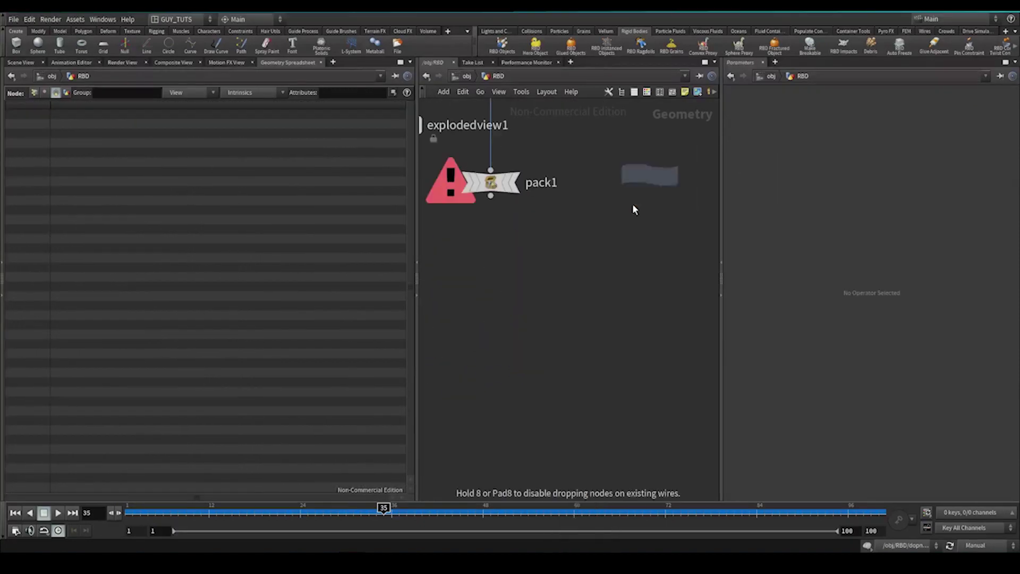
pyautogui.click(572, 281)
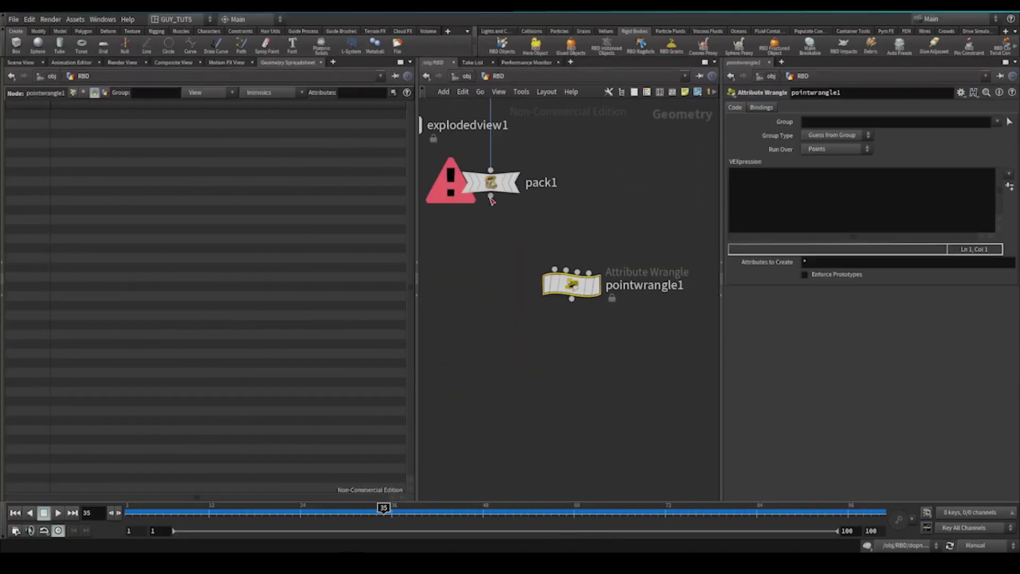
pyautogui.moveTo(491, 196); pyautogui.dragTo(548, 269)
pyautogui.click(552, 269)
pyautogui.moveTo(553, 269); pyautogui.dragTo(574, 429, button='middle')
pyautogui.scroll(-3, 590, 311)
pyautogui.scroll(1, 579, 213)
pyautogui.click(578, 216)
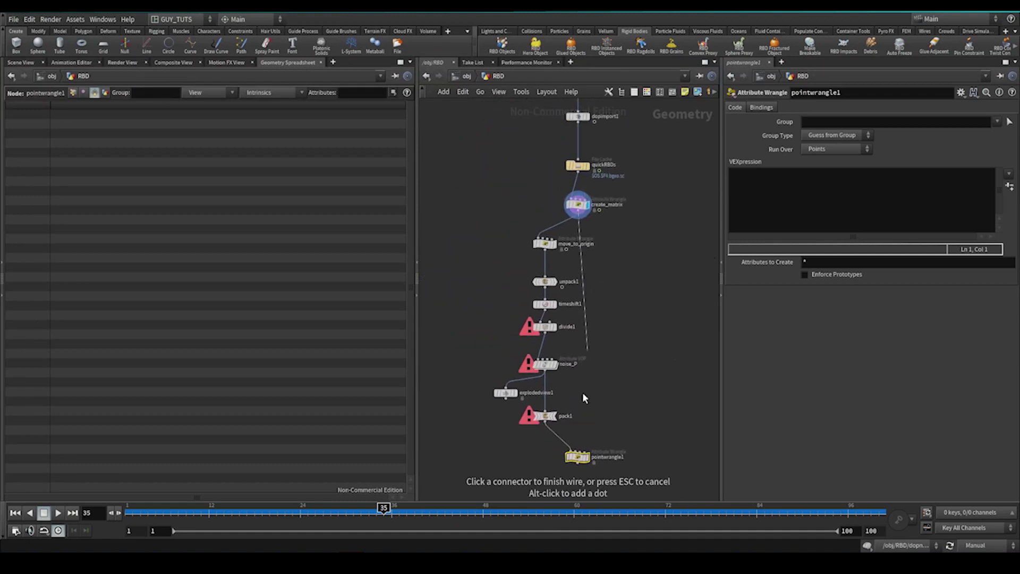
pyautogui.click(578, 451)
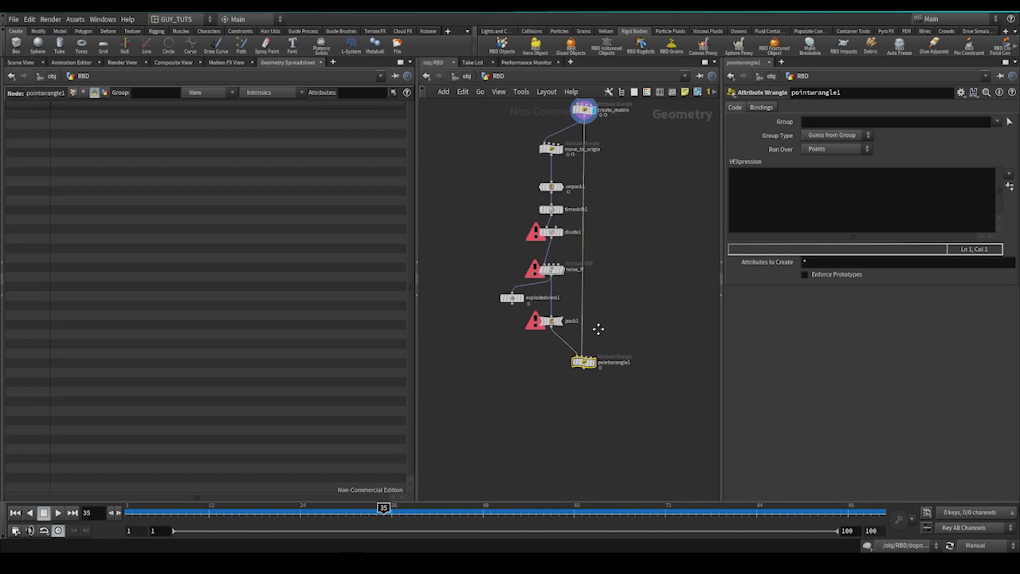
# Display pointwrangle1 and place it a little further below pack1.
pyautogui.scroll(4, 595, 335)
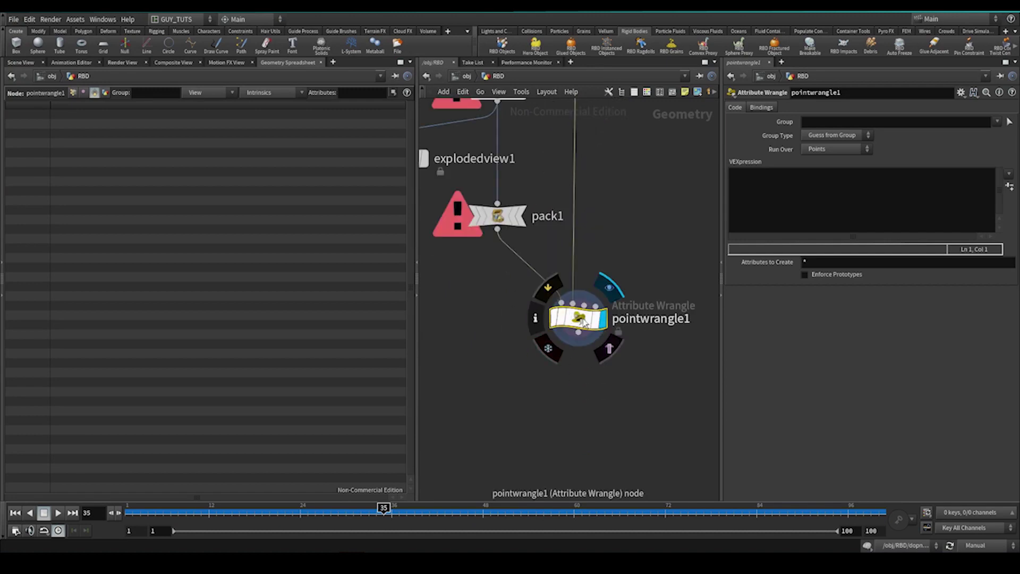
pyautogui.moveTo(580, 319); pyautogui.dragTo(579, 362)
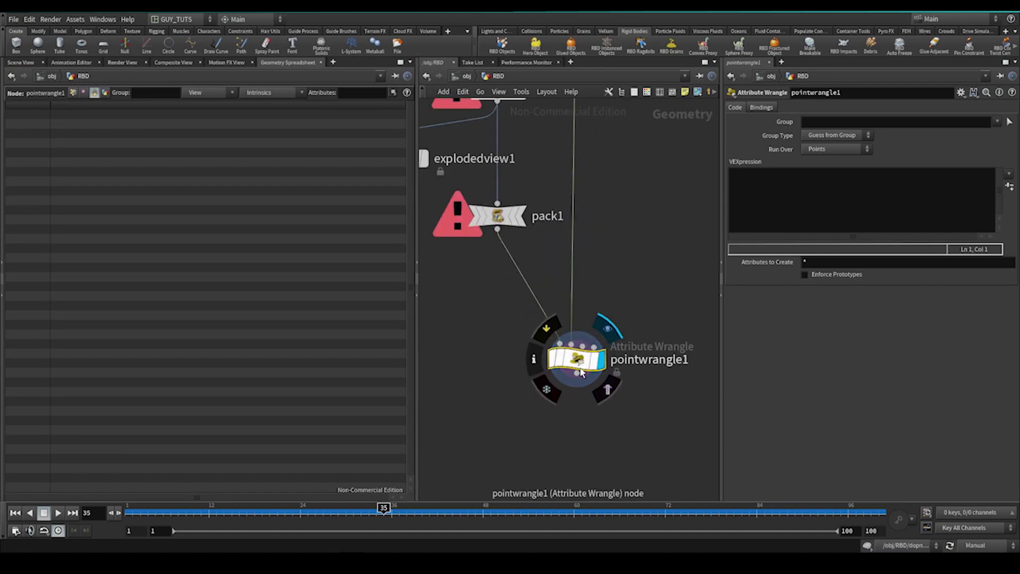
pyautogui.moveTo(579, 362); pyautogui.dragTo(659, 356, button='middle')
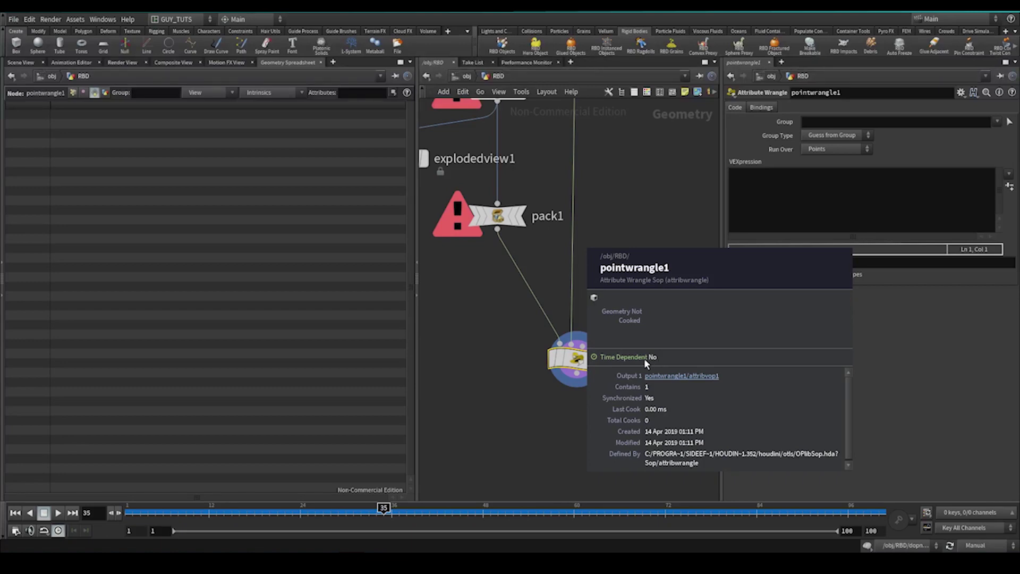
pyautogui.press('h')
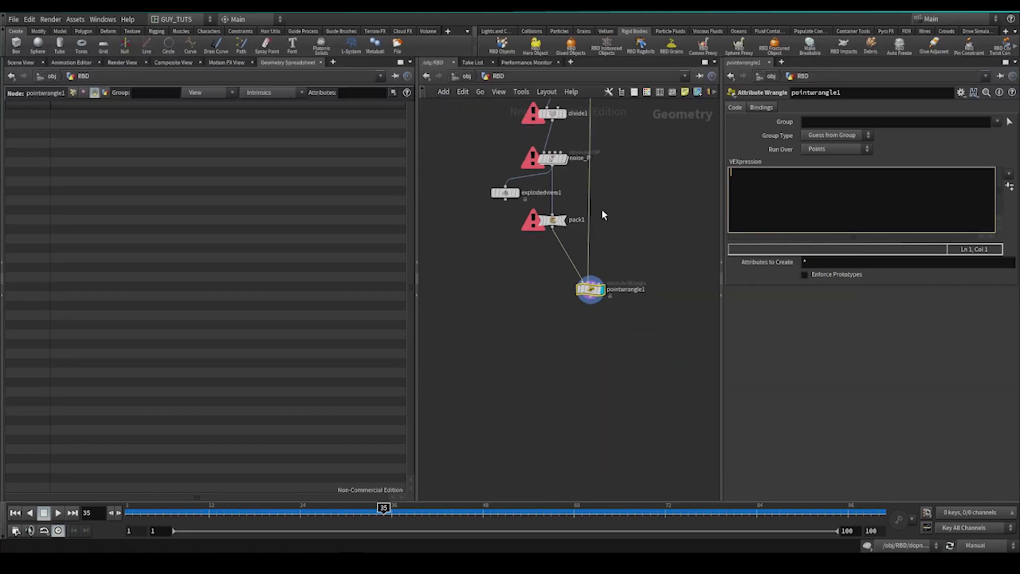
# Examine create_matrix's code and tm point attribute, and trace how it and pack1 feed pointwrangle1.
pyautogui.click(558, 139)
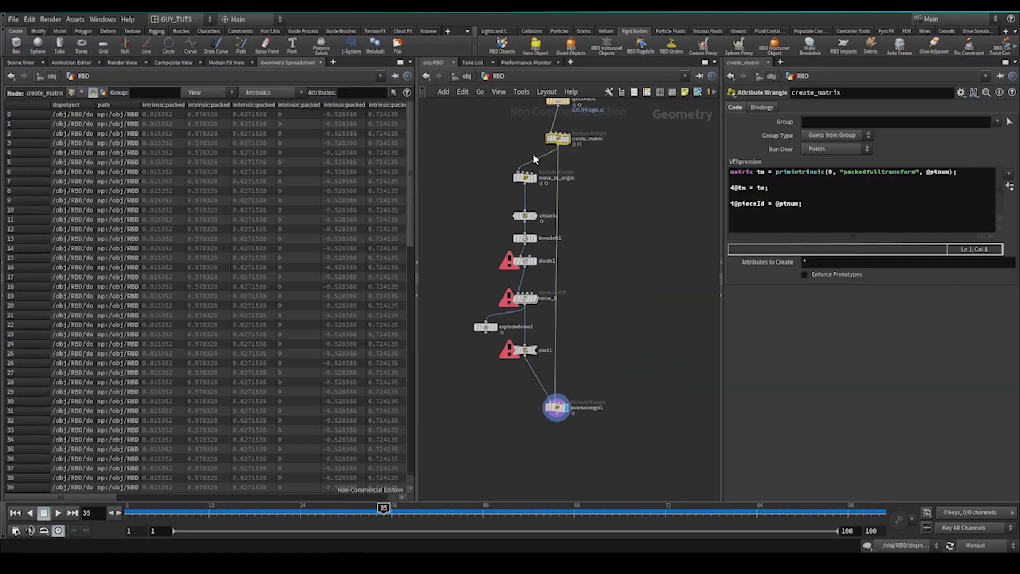
pyautogui.click(71, 93)
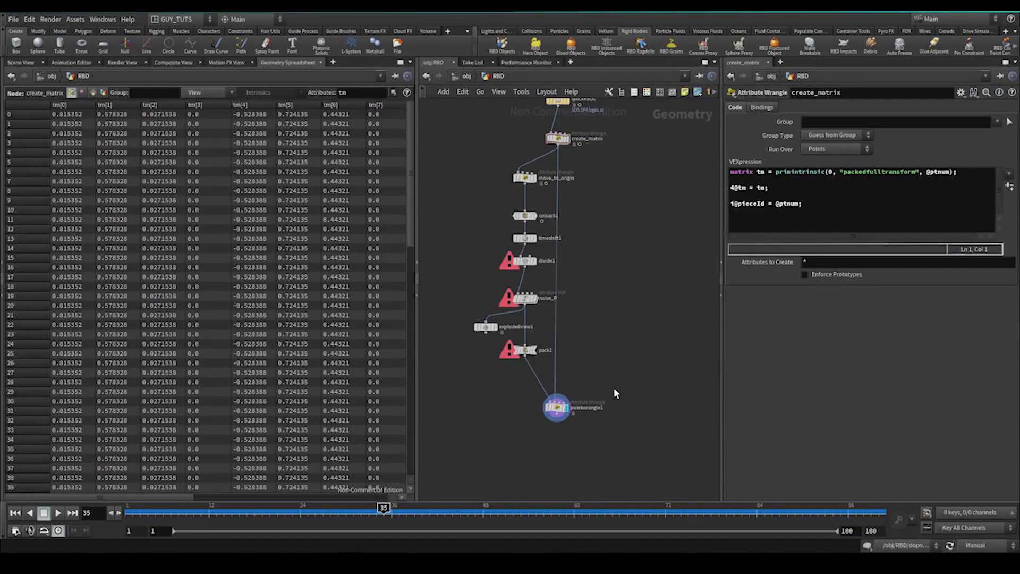
pyautogui.moveTo(615, 395); pyautogui.dragTo(601, 330, button='middle')
pyautogui.scroll(3, 601, 330)
pyautogui.click(547, 348)
pyautogui.click(927, 219)
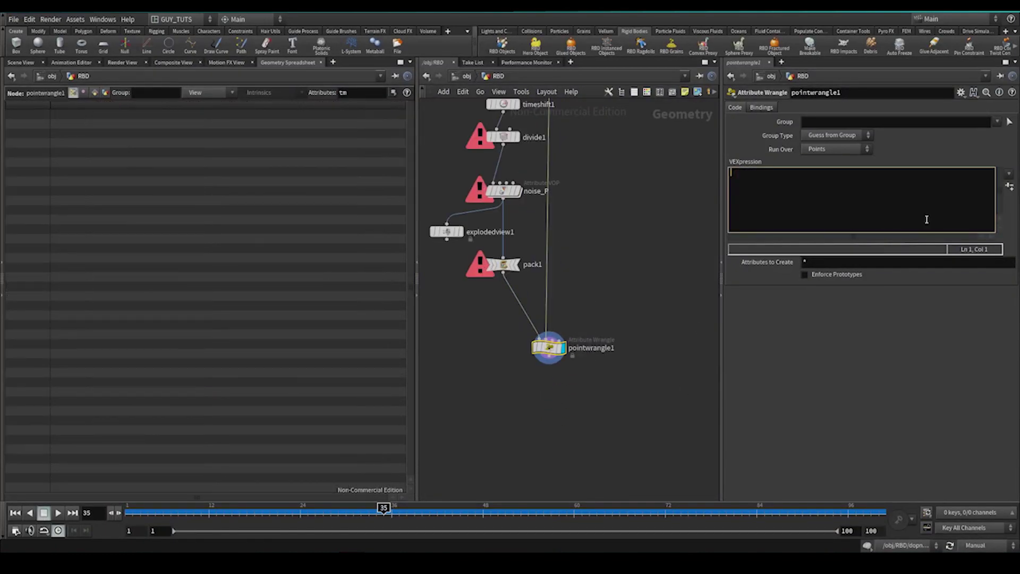
pyautogui.click(502, 264)
pyautogui.moveTo(510, 175); pyautogui.dragTo(501, 354, button='middle')
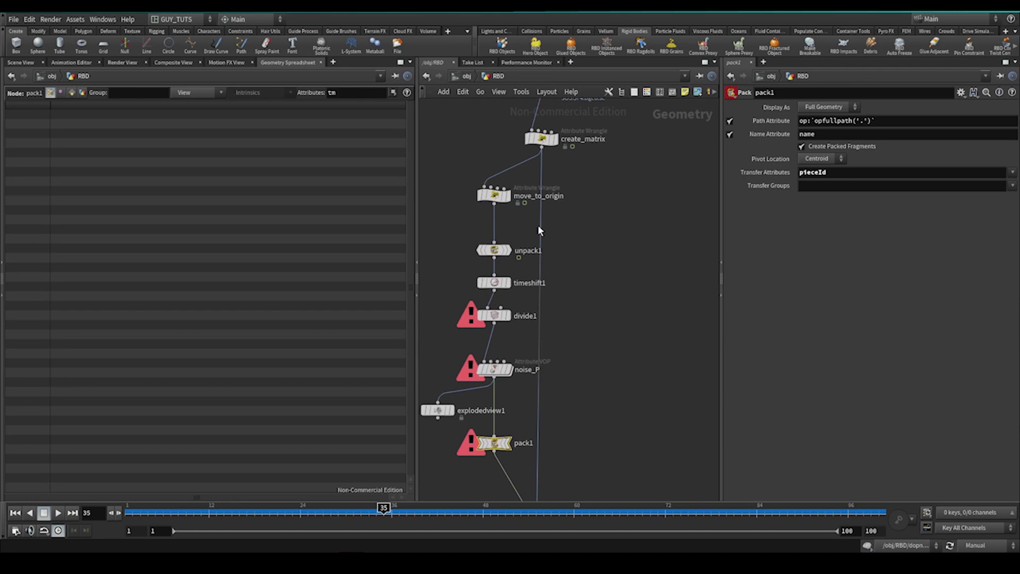
pyautogui.moveTo(515, 458); pyautogui.dragTo(513, 327, button='middle')
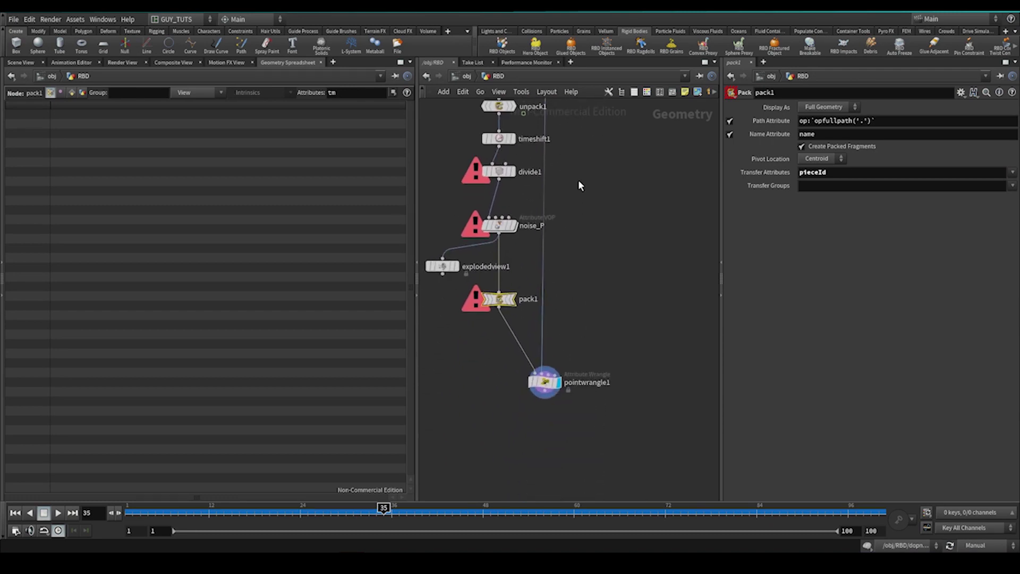
pyautogui.moveTo(579, 180); pyautogui.dragTo(574, 329, button='middle')
pyautogui.click(546, 145)
pyautogui.scroll(2, 497, 287)
# In pointwrangle1, write the VEX line int pt = findattribval(1, "point", "pieceId", i@pieceId);.
pyautogui.click(519, 345)
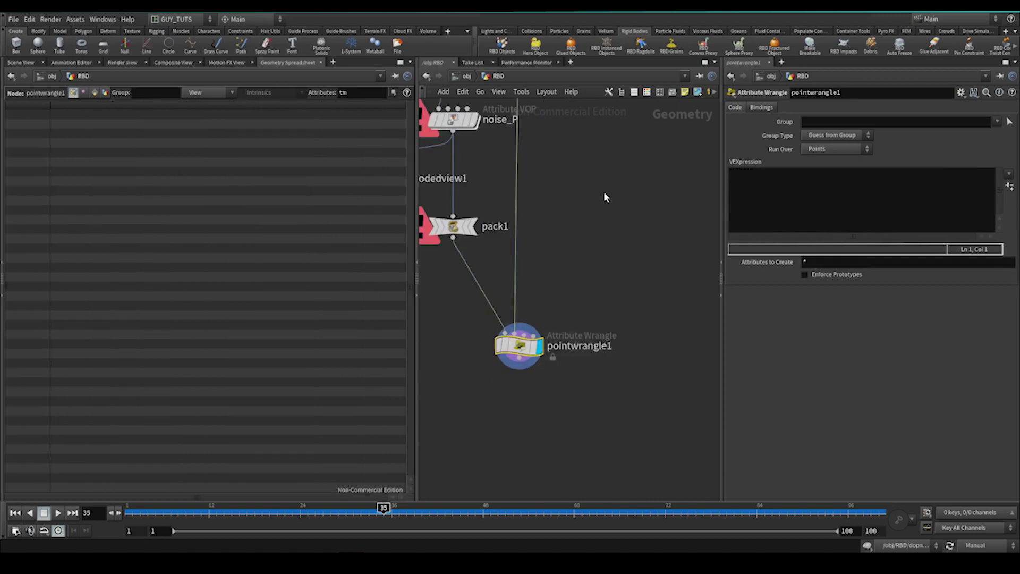
pyautogui.click(900, 215)
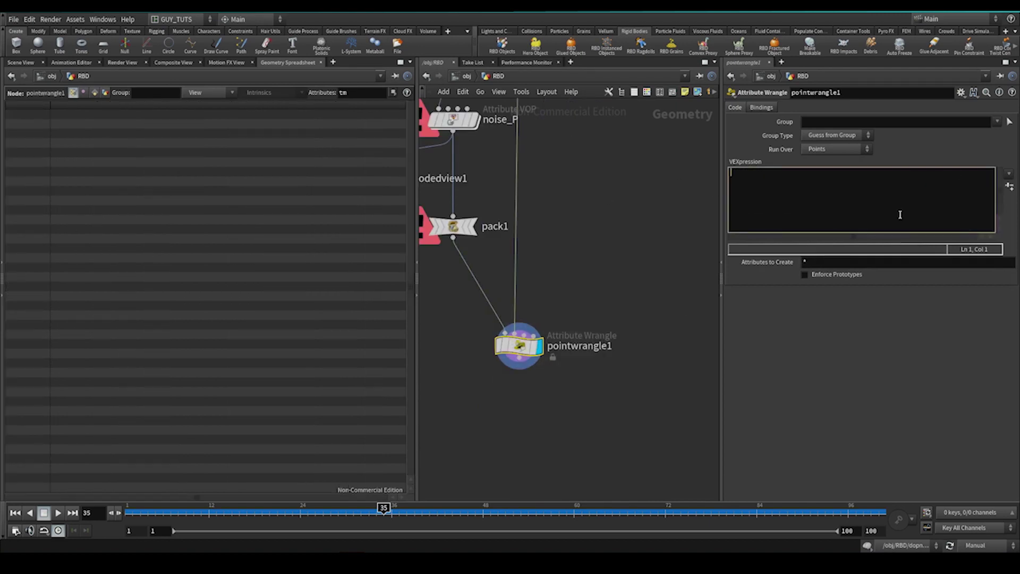
pyautogui.write('int pt = findattribval(1')
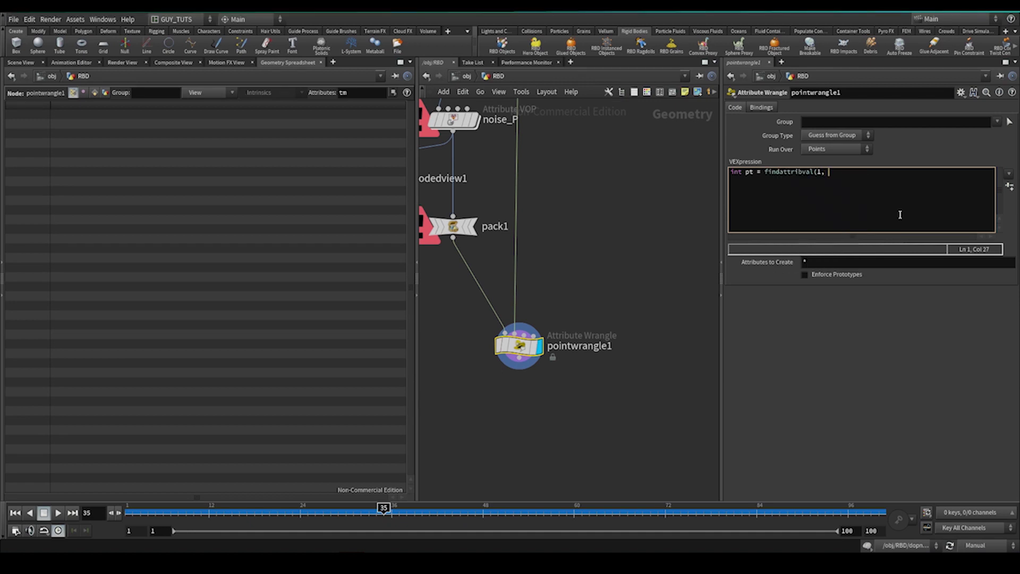
pyautogui.write(', "point", "pieceId", i@pieceId);')
pyautogui.click(735, 173)
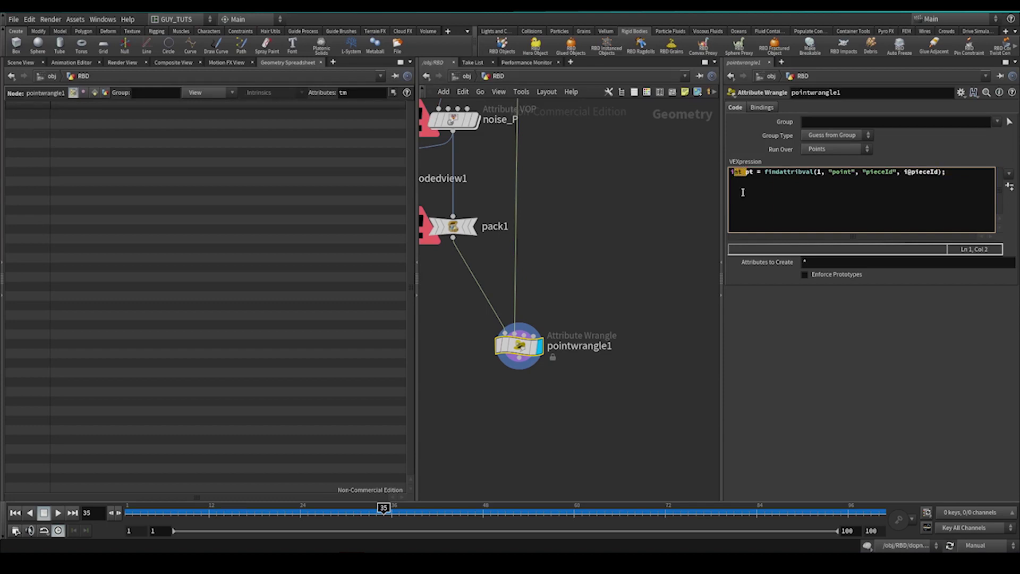
# Change the pt variable to the point attribute i@pt, filter the spreadsheet to pt, and set cooking to Auto Update.
pyautogui.write('@')
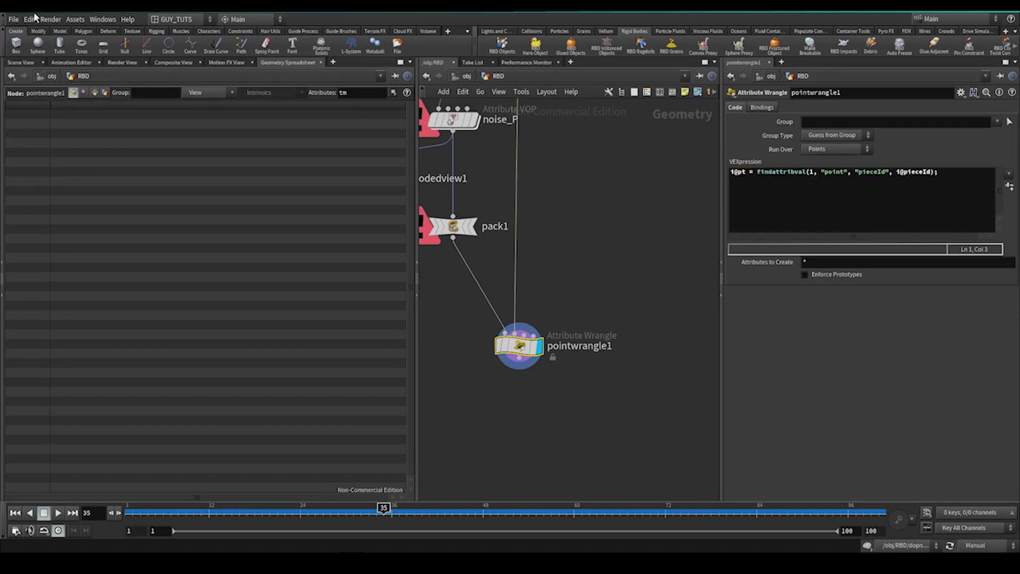
pyautogui.moveTo(349, 93); pyautogui.dragTo(294, 87)
pyautogui.write('pt')
pyautogui.click(976, 545)
pyautogui.click(975, 514)
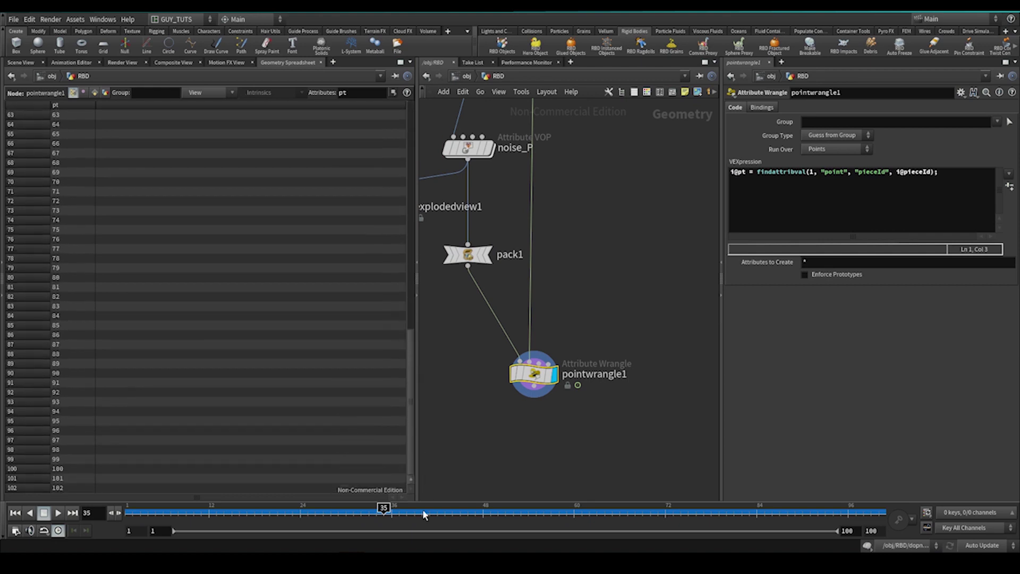
# Review create_matrix's pieceId code, and insert a Sort node between pack1 and pointwrangle1.
pyautogui.press('h')
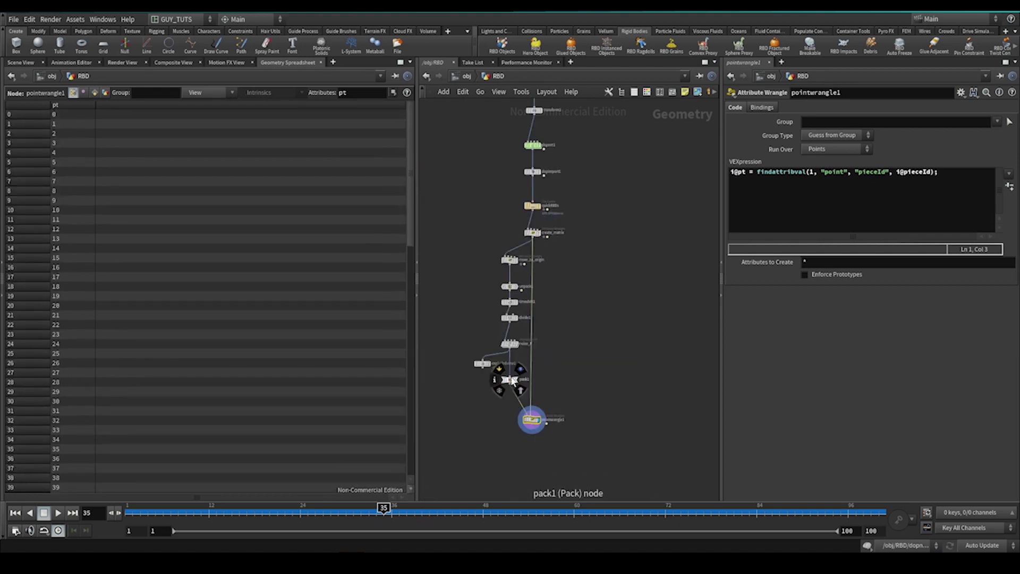
pyautogui.scroll(3, 530, 393)
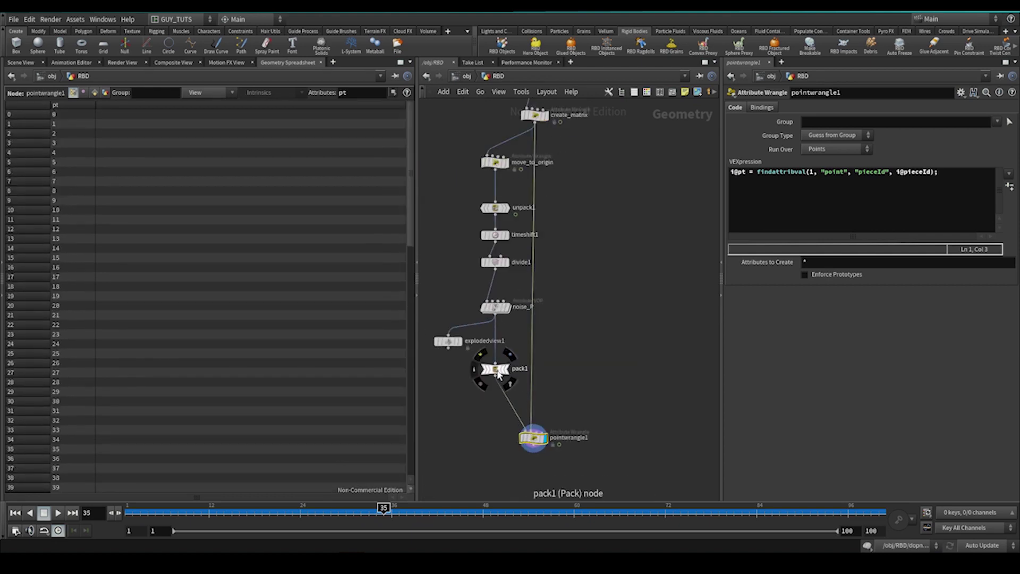
pyautogui.moveTo(551, 270); pyautogui.dragTo(566, 323, button='middle')
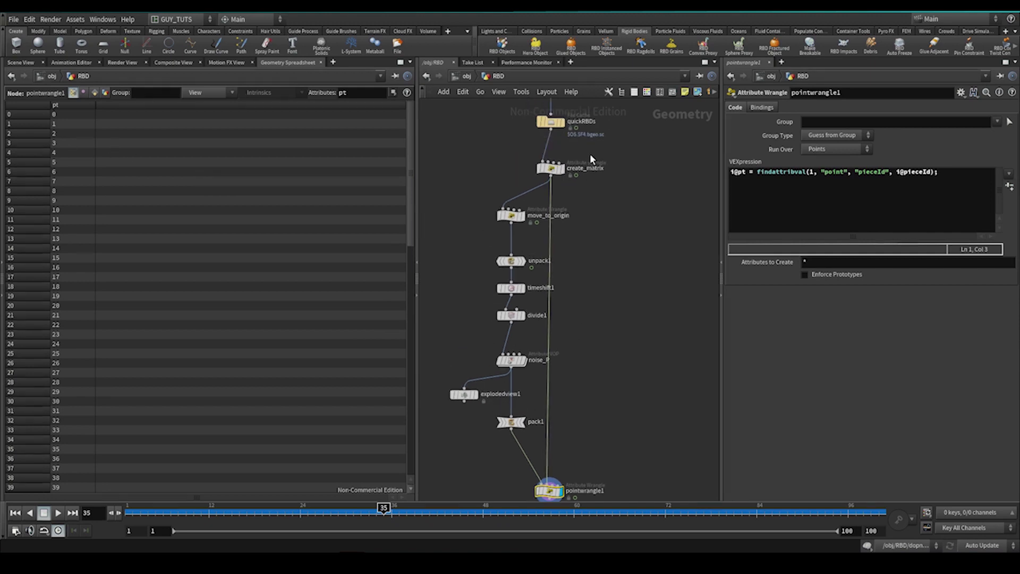
pyautogui.click(548, 176)
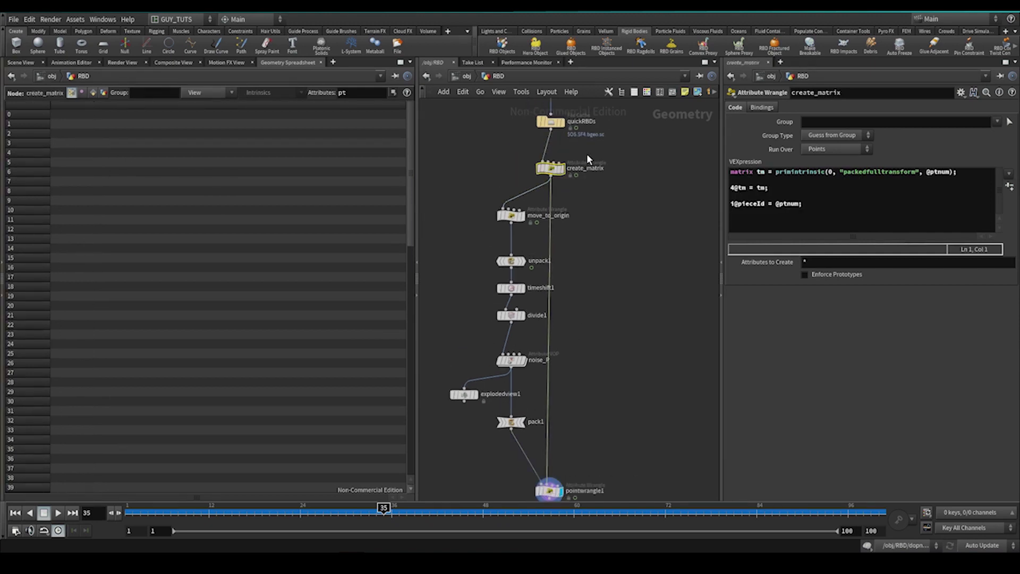
pyautogui.moveTo(559, 413); pyautogui.dragTo(565, 385, button='middle')
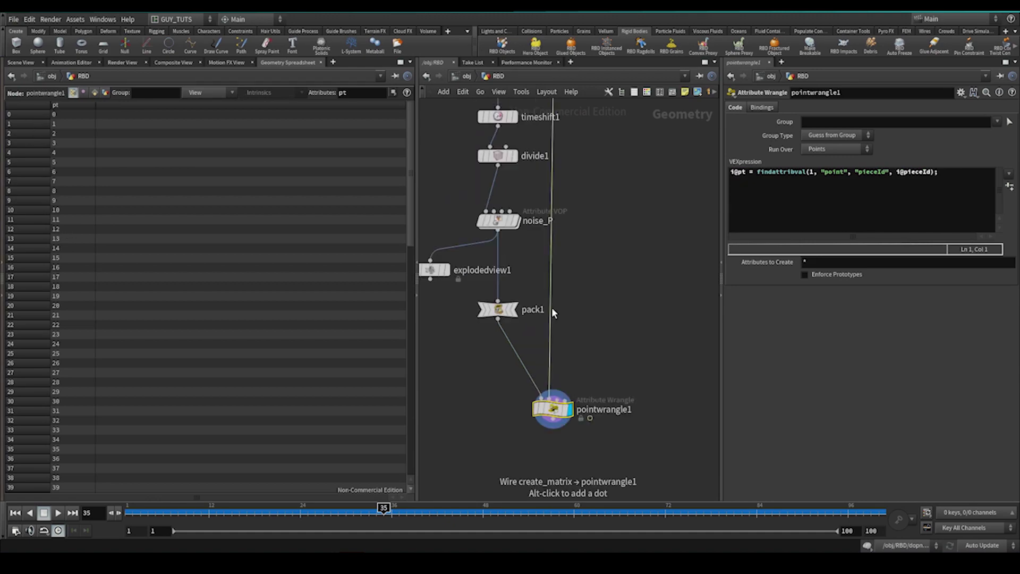
pyautogui.press('Tab')
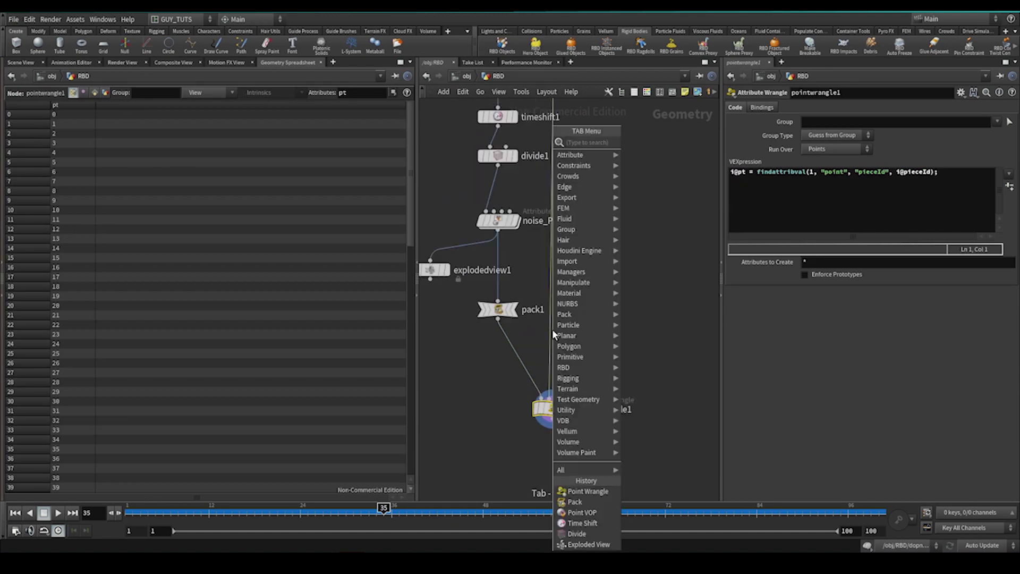
pyautogui.write('sort')
pyautogui.click(640, 152)
pyautogui.click(508, 354)
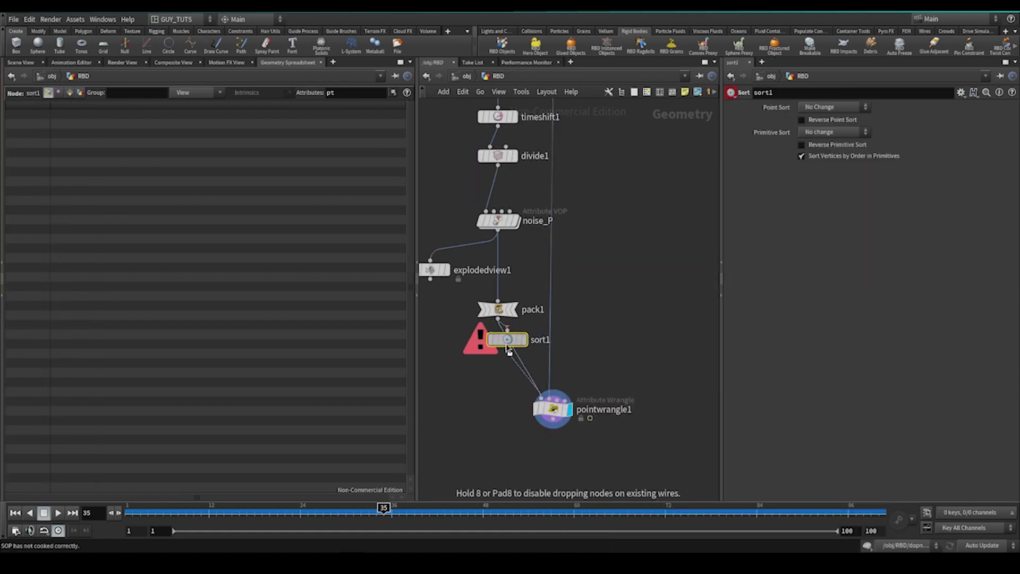
pyautogui.moveTo(509, 359); pyautogui.dragTo(504, 360)
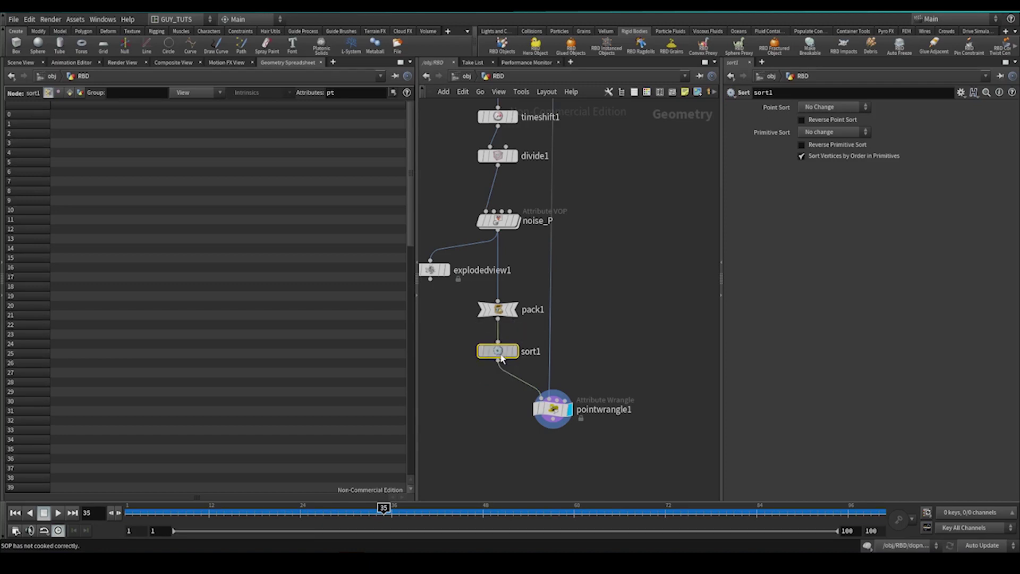
# Set the Sort node's Point Sort to Random and rename the node random_ptnum.
pyautogui.click(832, 107)
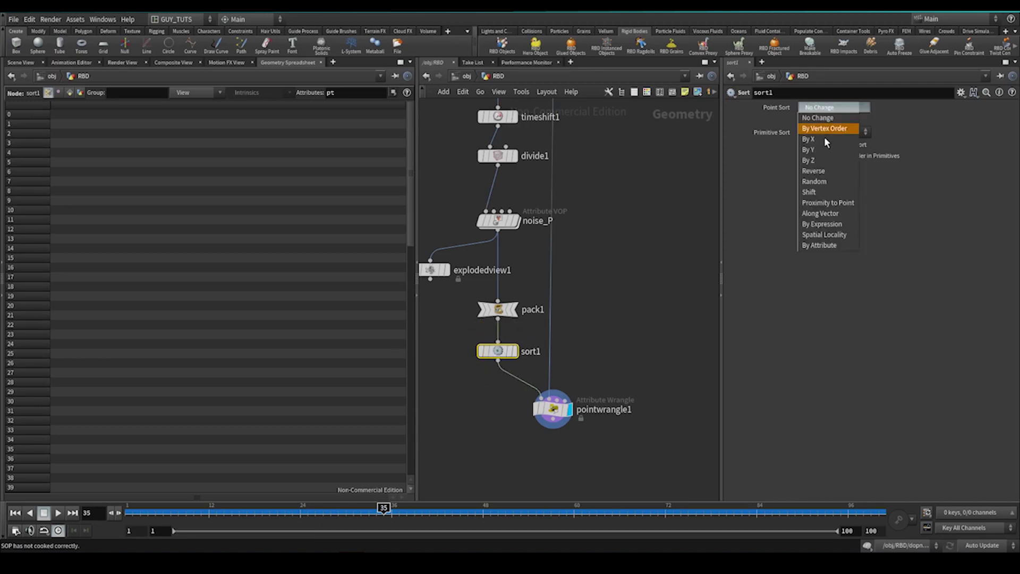
pyautogui.click(825, 189)
pyautogui.press('Down')
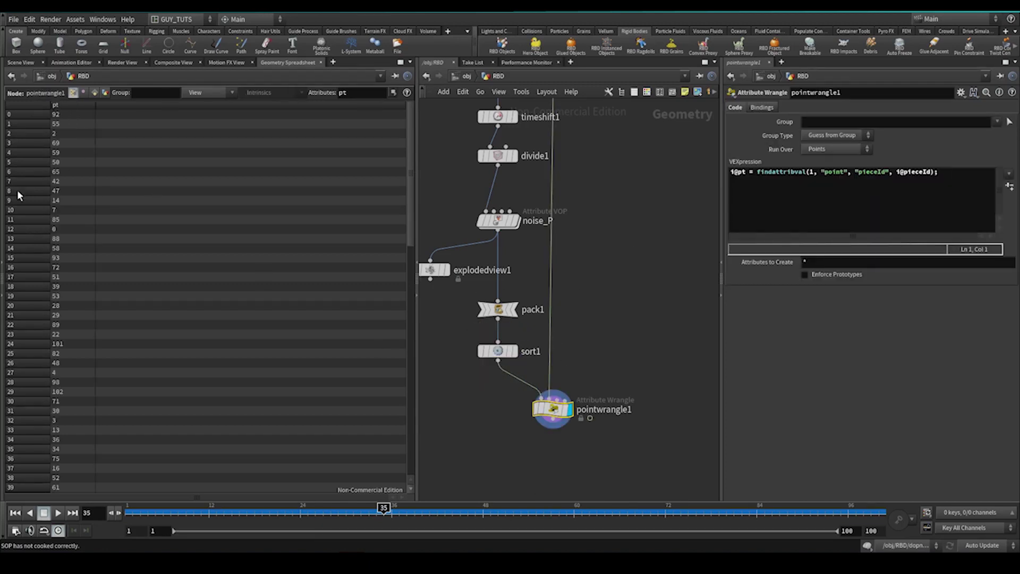
pyautogui.doubleClick(530, 351)
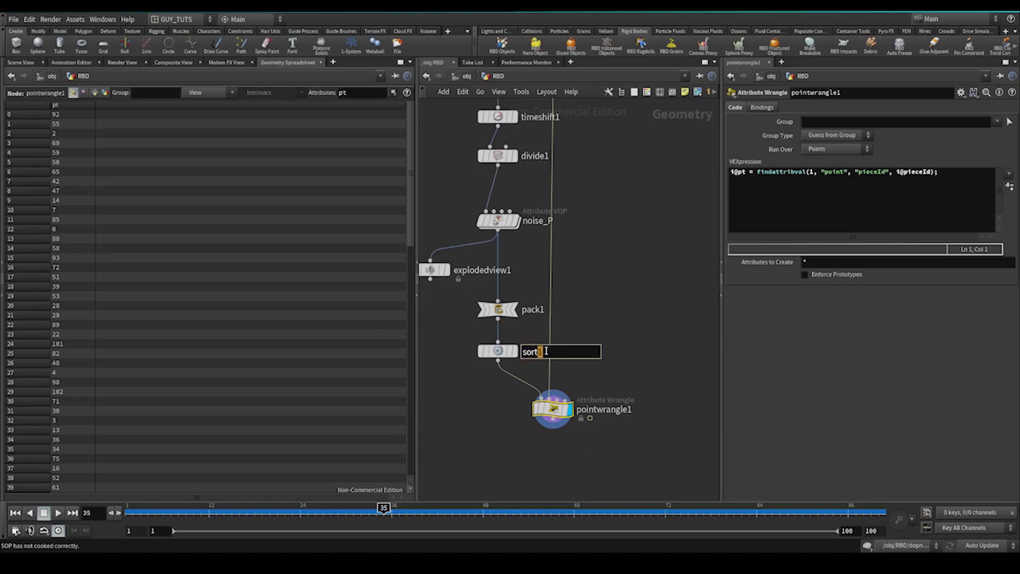
pyautogui.write('random_ptnum')
pyautogui.press('Return')
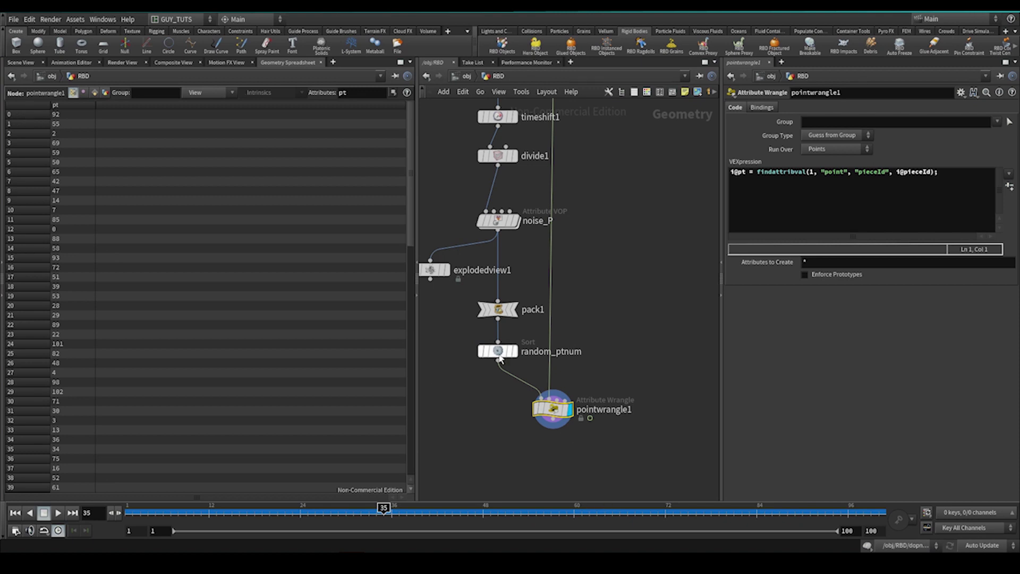
# Add pieceId to the spreadsheet's attribute filter and compare the point values of create_matrix and pointwrangle1.
pyautogui.click(376, 92)
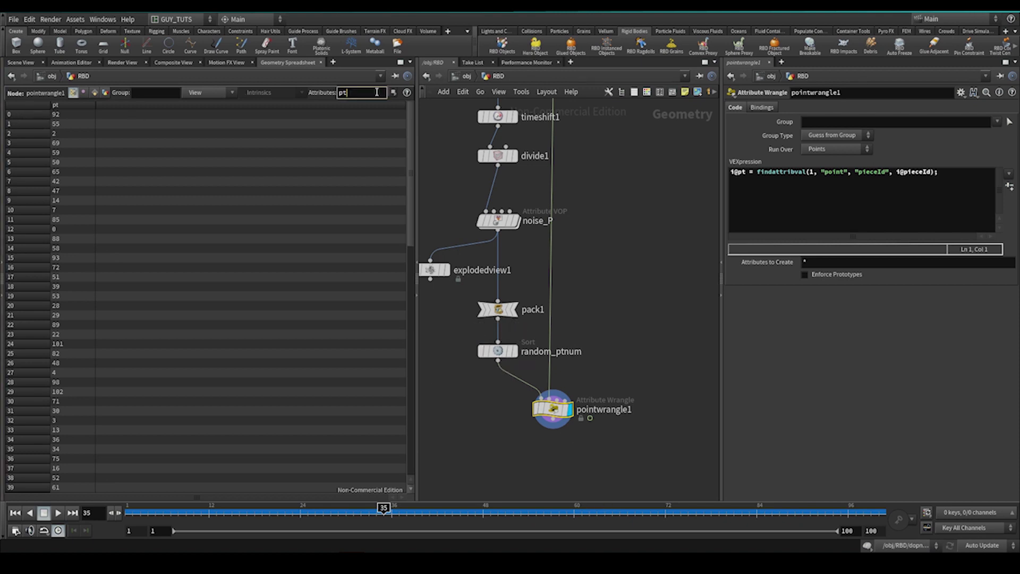
pyautogui.write('pieceId')
pyautogui.press('Return')
pyautogui.press('h')
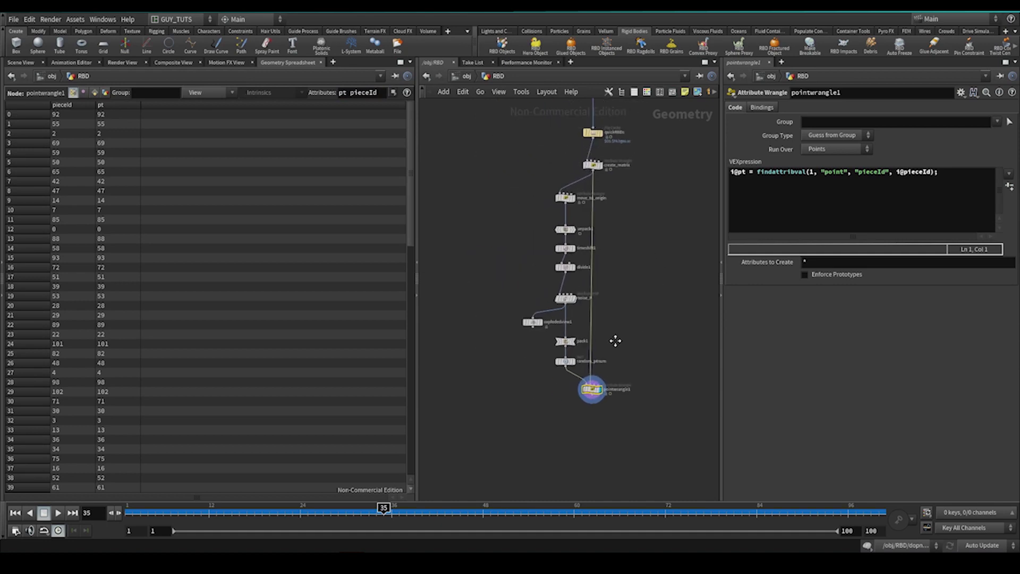
pyautogui.click(579, 228)
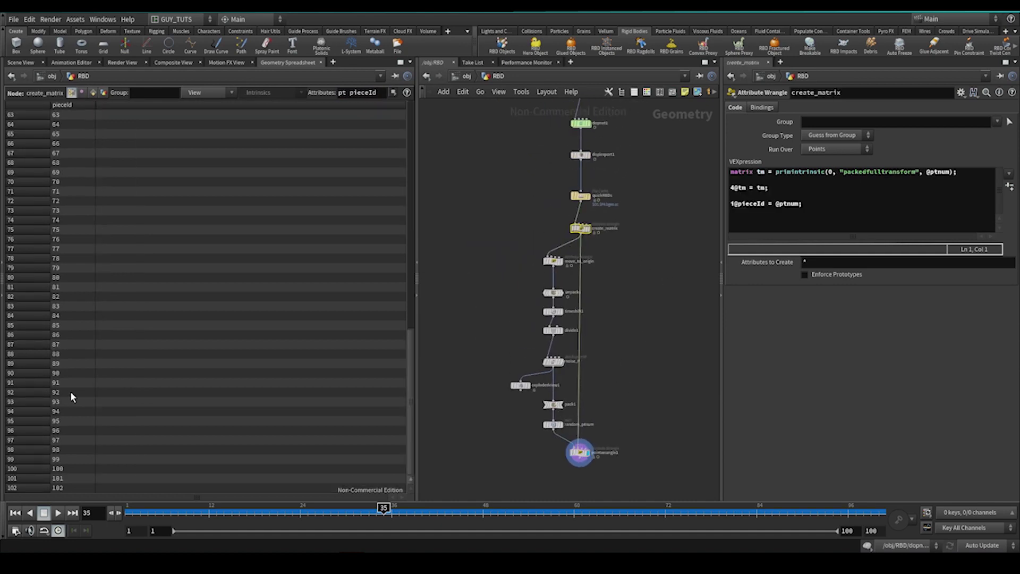
pyautogui.moveTo(576, 475); pyautogui.dragTo(575, 473)
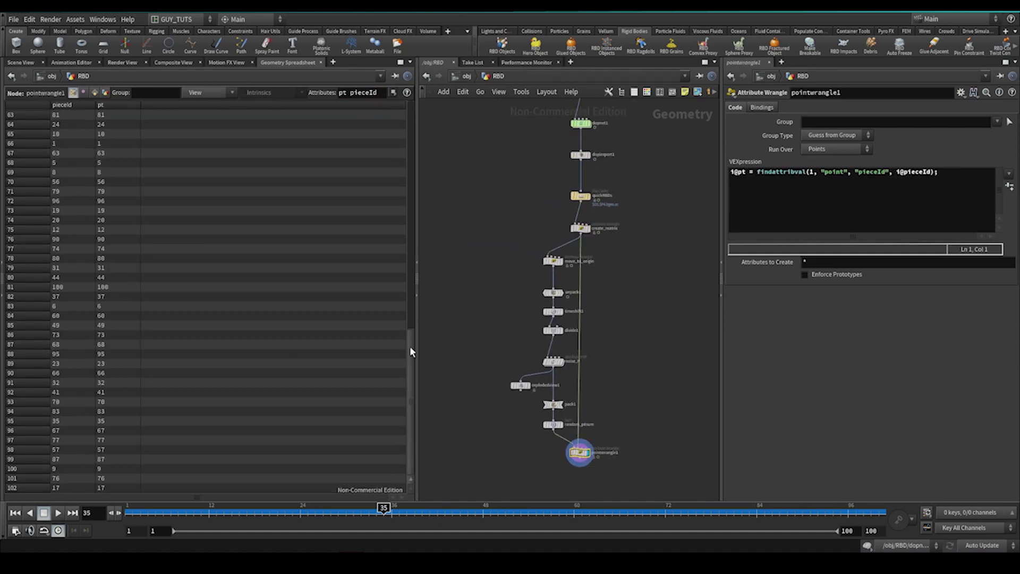
pyautogui.moveTo(412, 378); pyautogui.dragTo(407, 133)
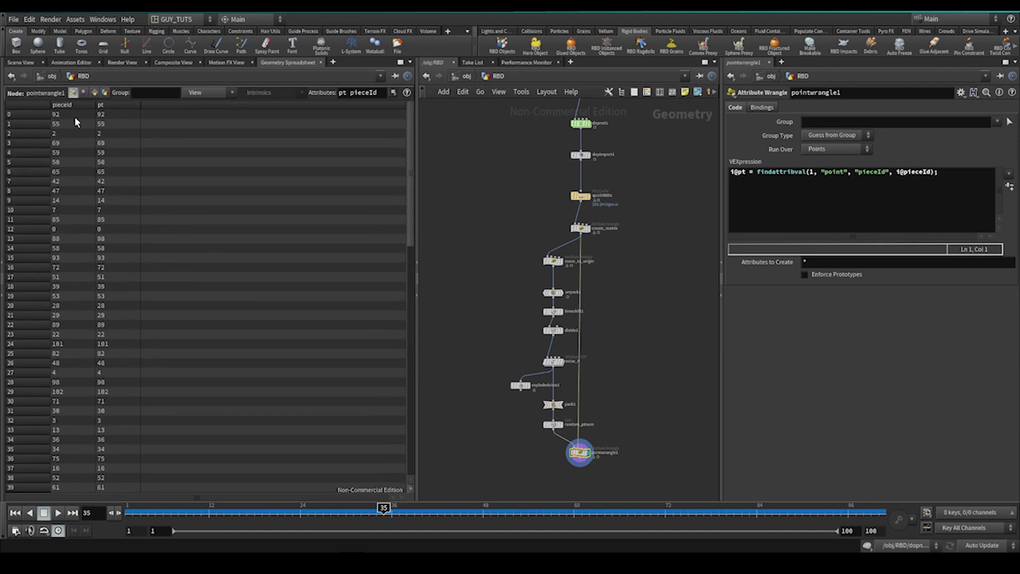
pyautogui.press('f')
pyautogui.click(954, 174)
pyautogui.press('Return')
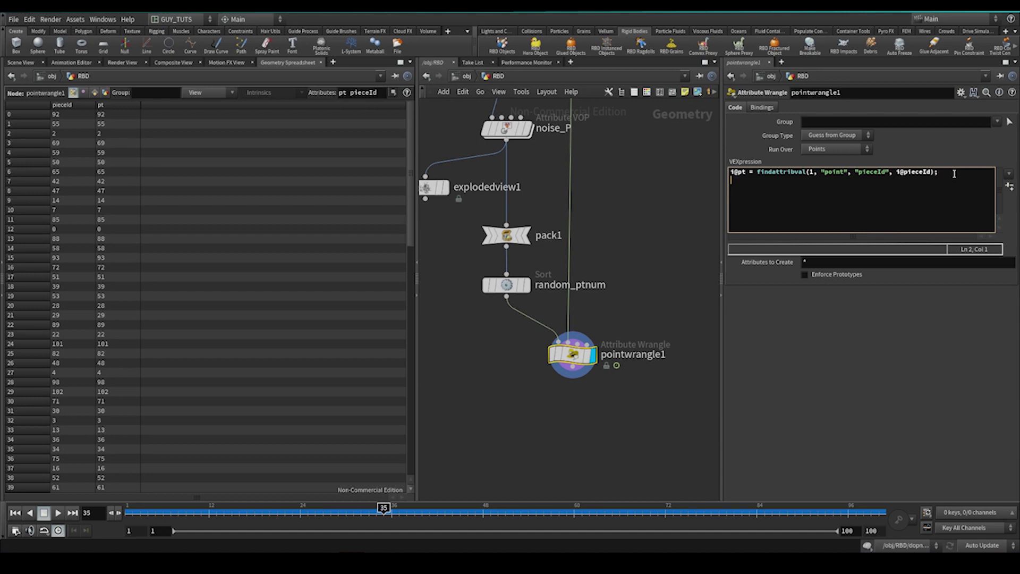
pyautogui.write('matri')
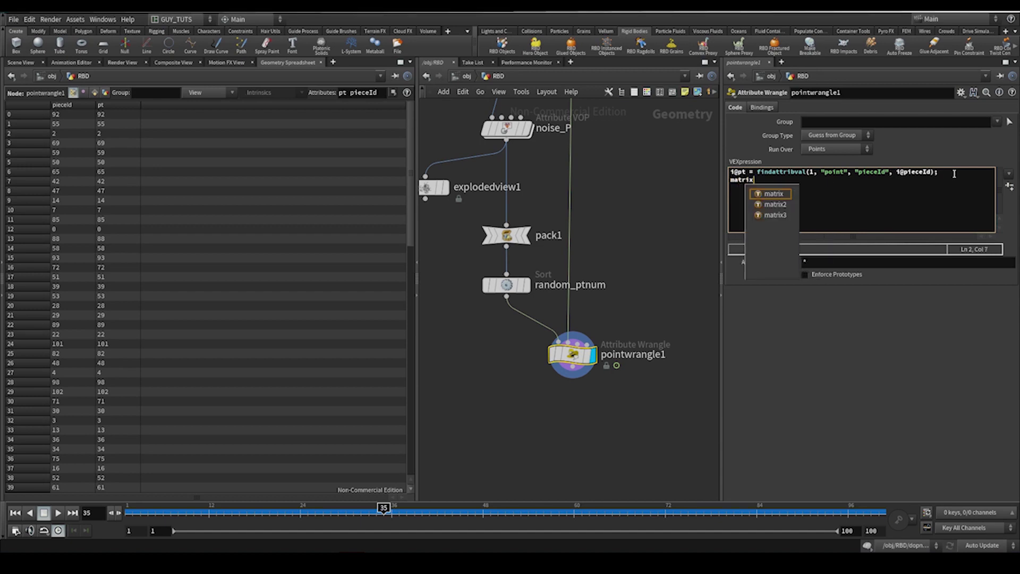
pyautogui.write('x ')
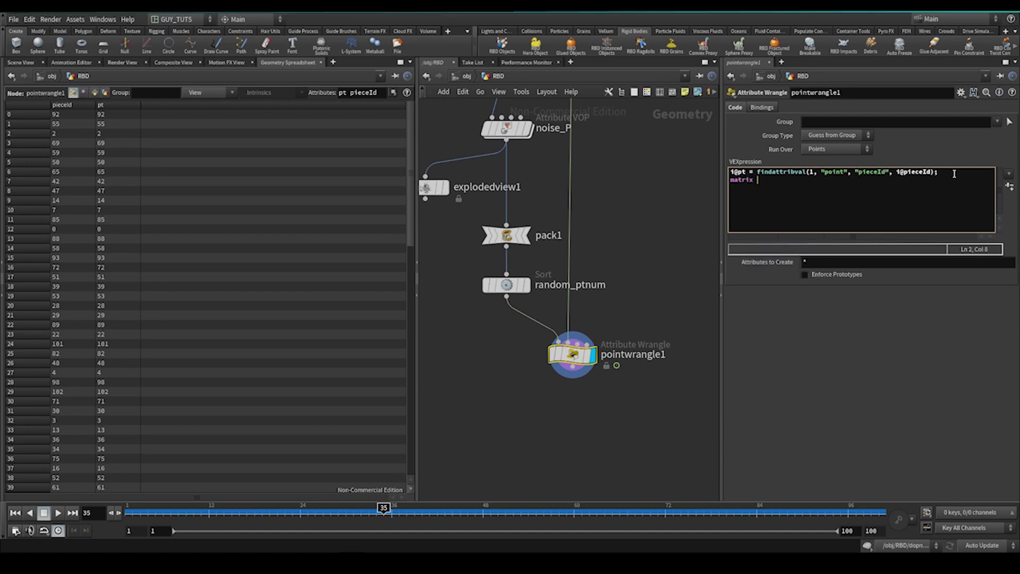
pyautogui.write('animTm = point(1,')
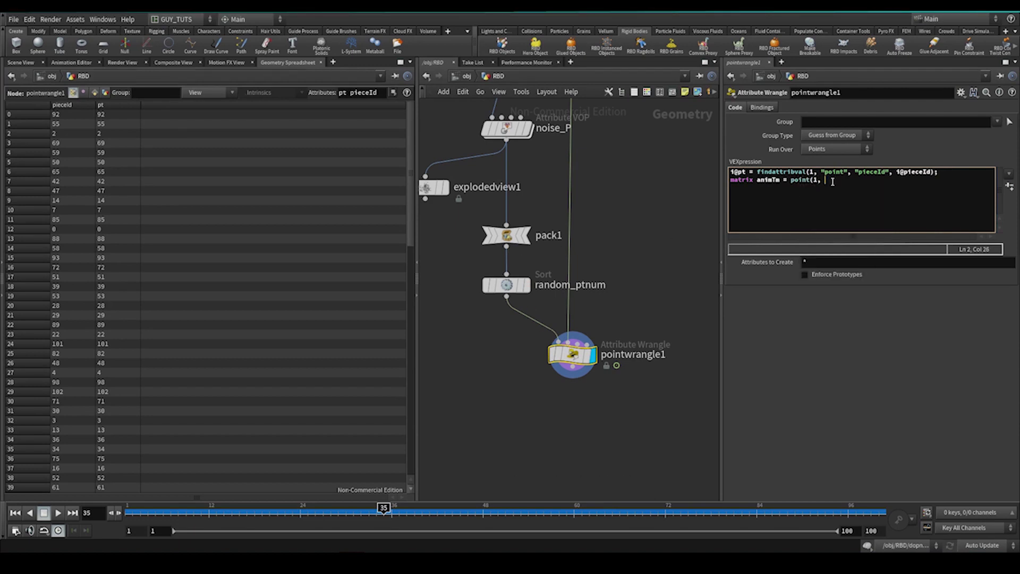
pyautogui.write(' "Tm", @pt);')
pyautogui.moveTo(757, 180); pyautogui.dragTo(726, 182)
pyautogui.write('4@')
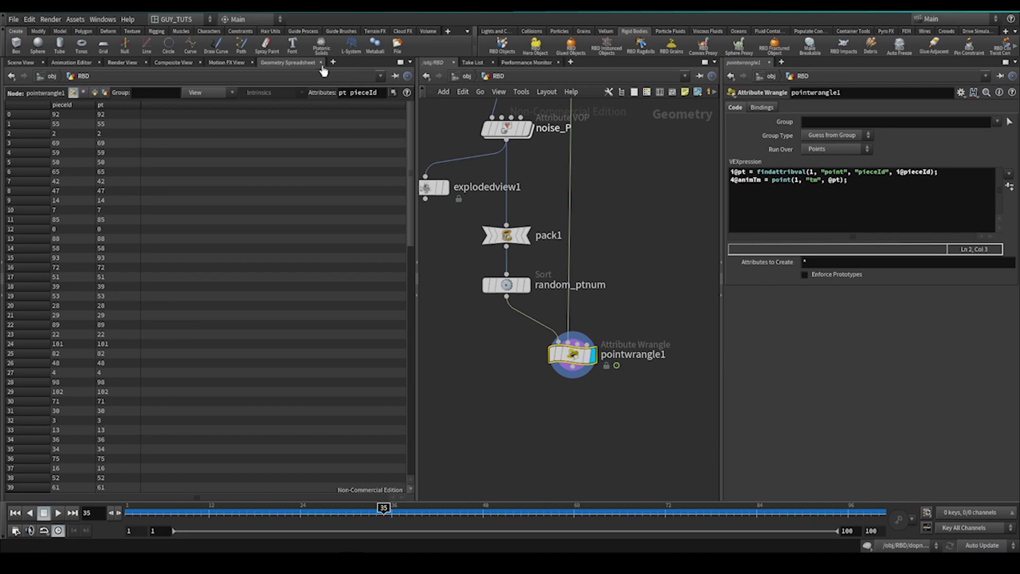
# Add animTm to the spreadsheet's attribute filter and inspect its matrix components.
pyautogui.write(' animTm')
pyautogui.press('Return')
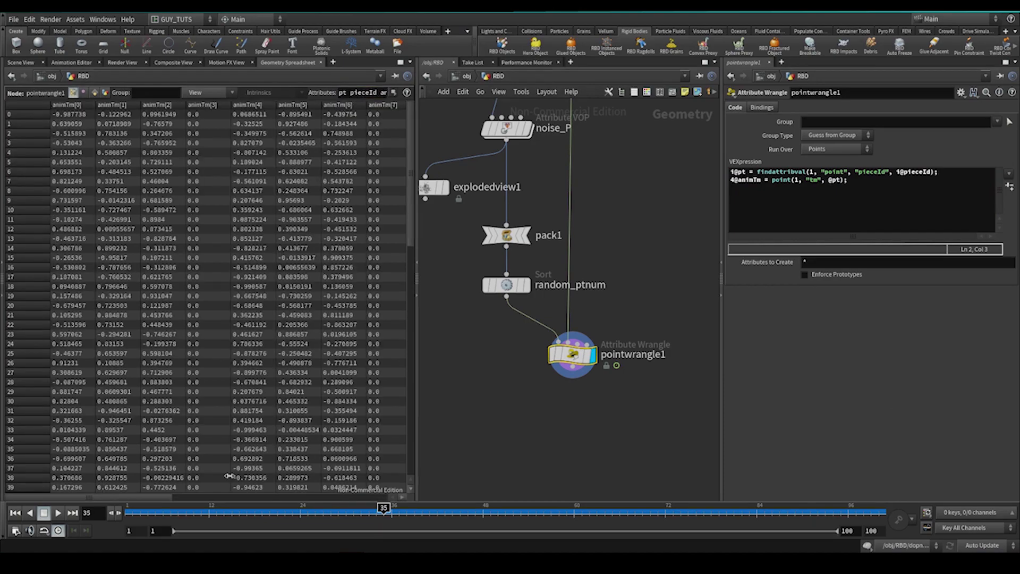
pyautogui.moveTo(144, 497); pyautogui.dragTo(367, 498)
# Rename pointwrangle1 as apply_animation.
pyautogui.doubleClick(633, 354)
pyautogui.write('ap')
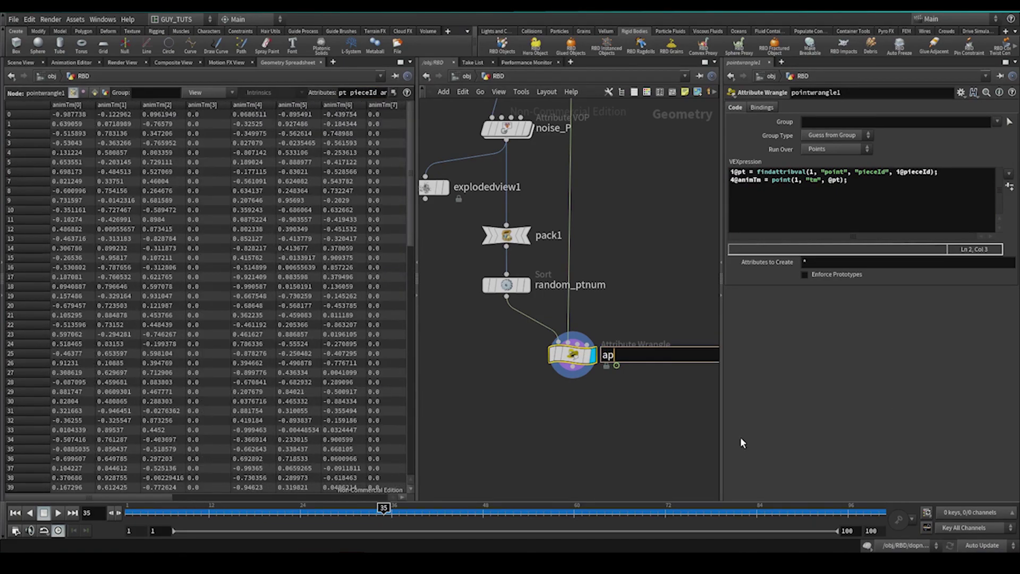
pyautogui.write('ply_animation')
pyautogui.press('Return')
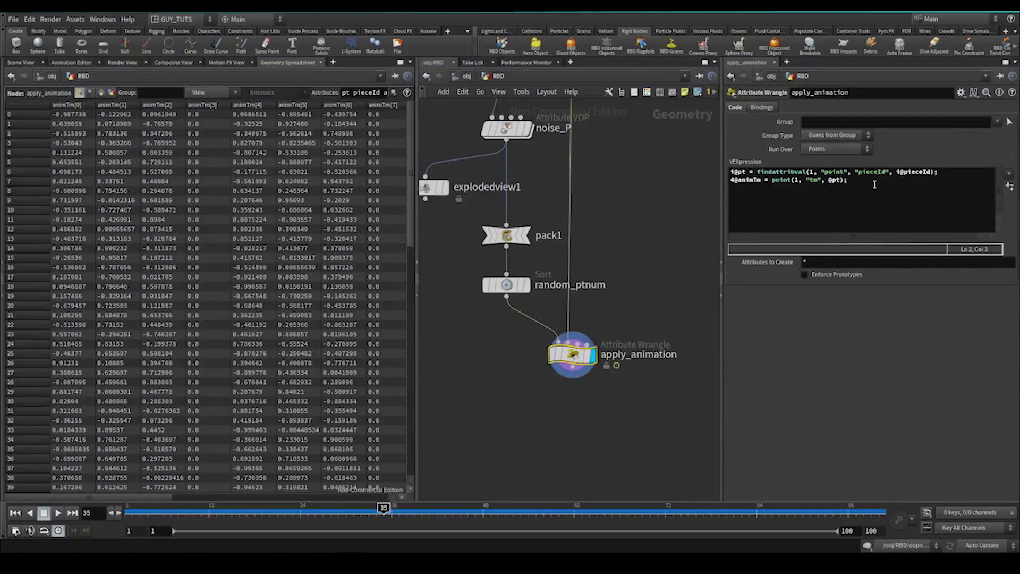
pyautogui.click(874, 184)
pyautogui.press('Return')
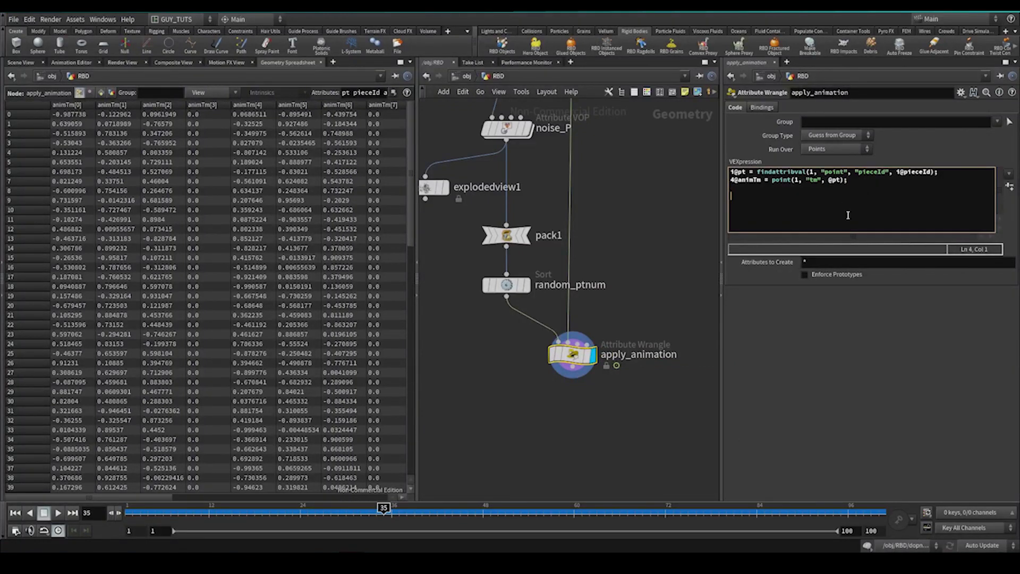
pyautogui.write('@P *= @animTm;')
# Compare the pieces from create_matrix and apply_animation in the viewport, ending with apply_animation displayed.
pyautogui.click(21, 62)
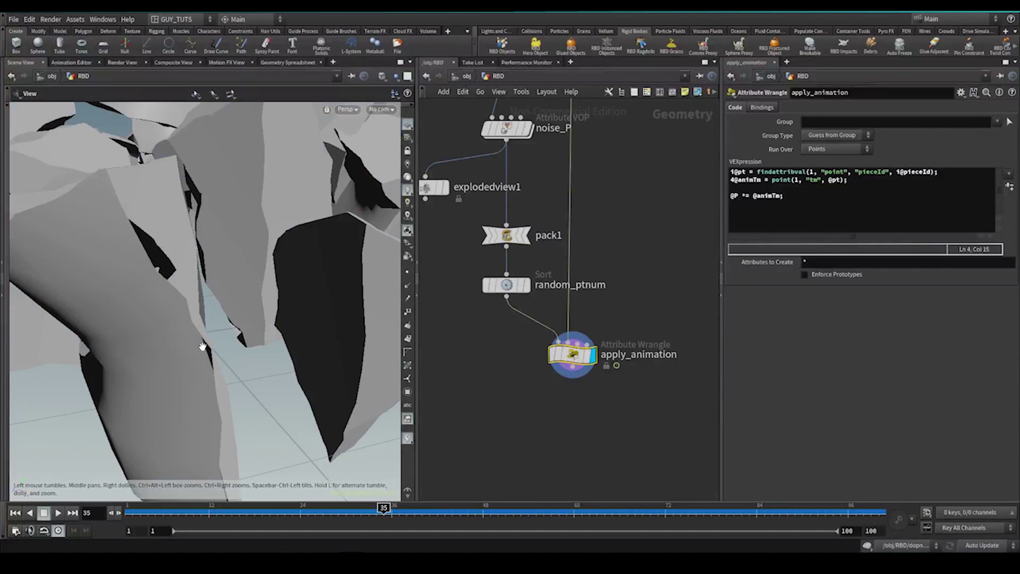
pyautogui.scroll(-3, 603, 382)
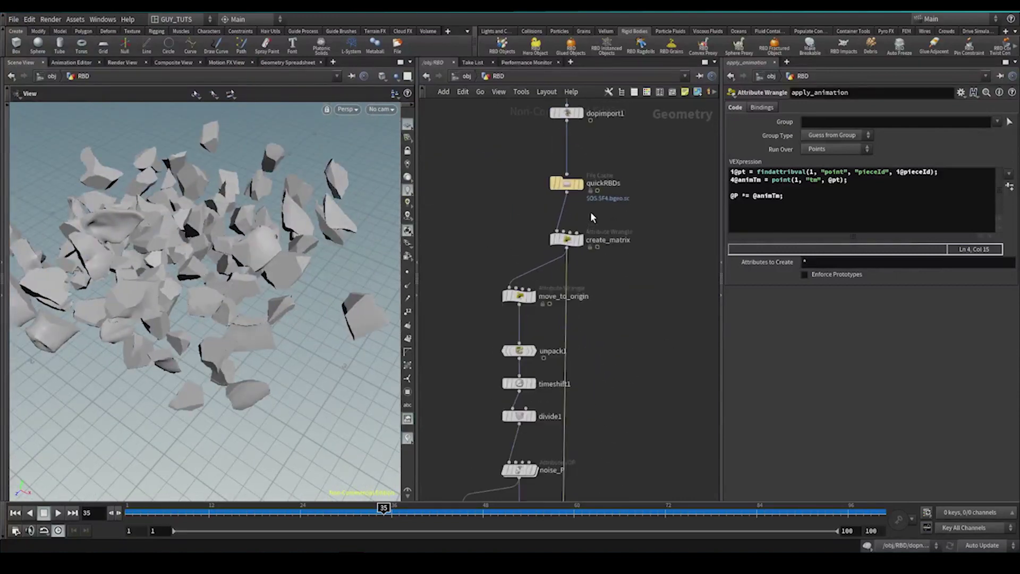
pyautogui.scroll(3, 591, 212)
pyautogui.click(578, 250)
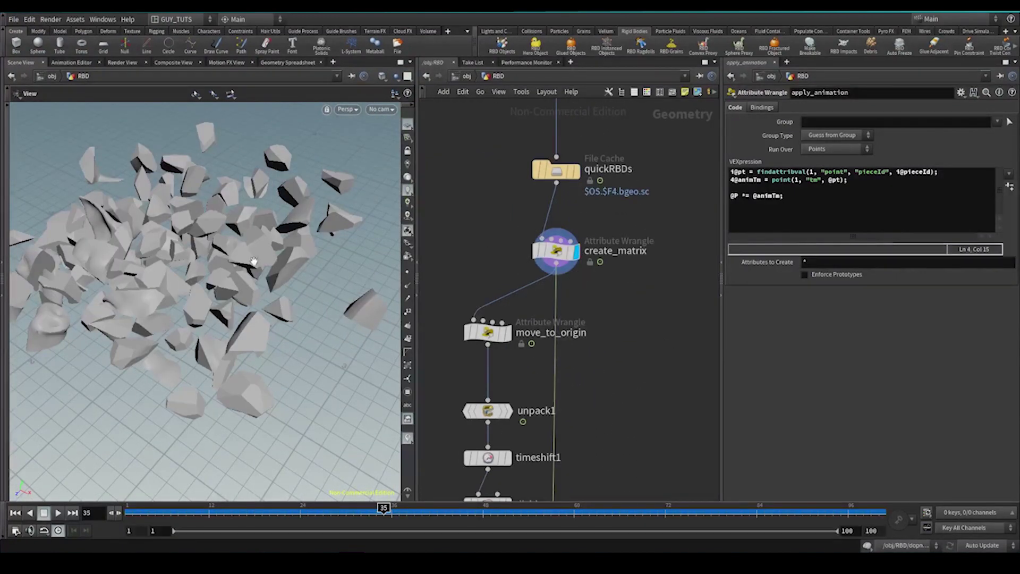
pyautogui.moveTo(295, 303); pyautogui.dragTo(301, 229, button='middle')
pyautogui.press('f')
pyautogui.click(579, 319)
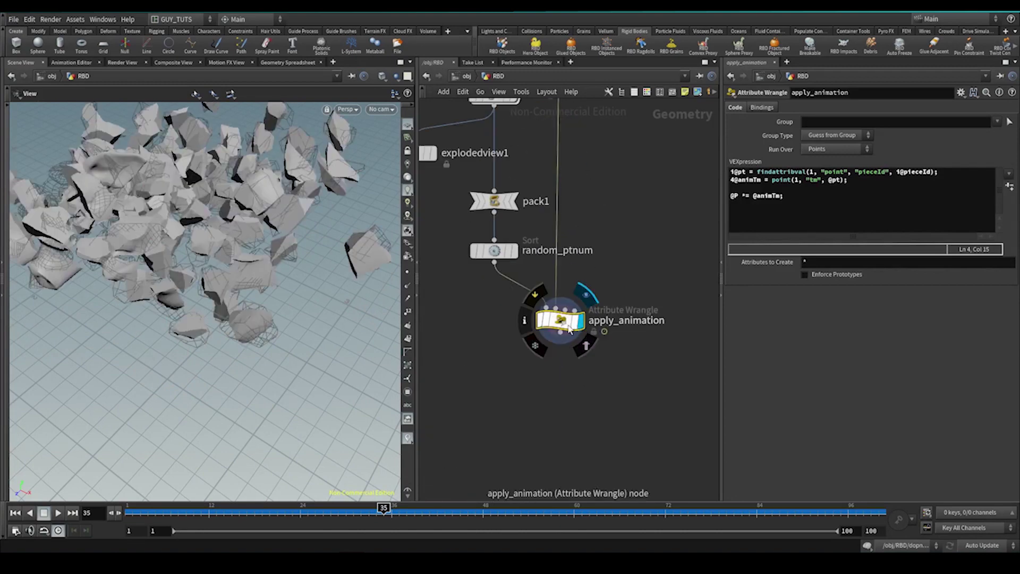
pyautogui.click(830, 212)
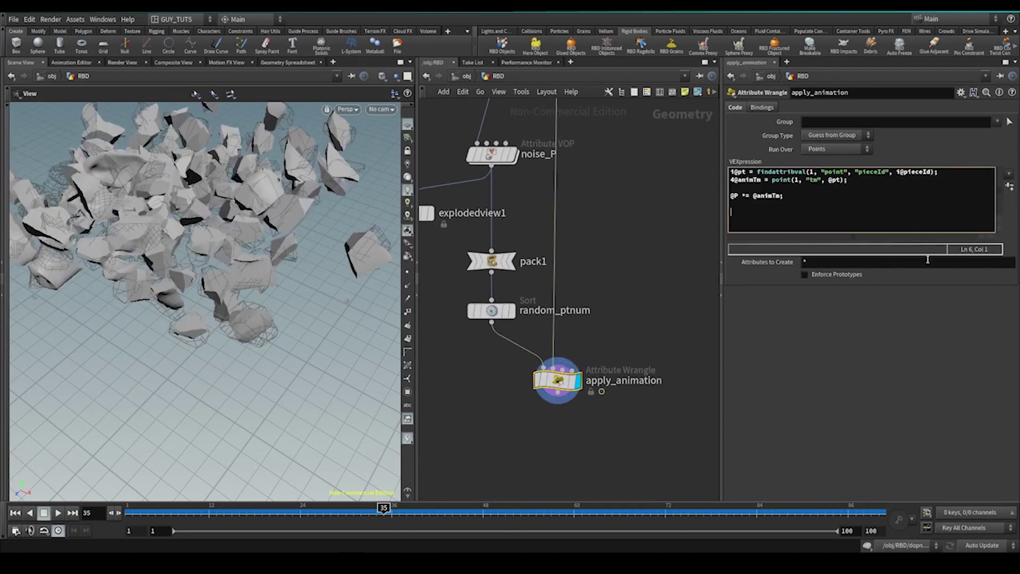
pyautogui.write('matrix')
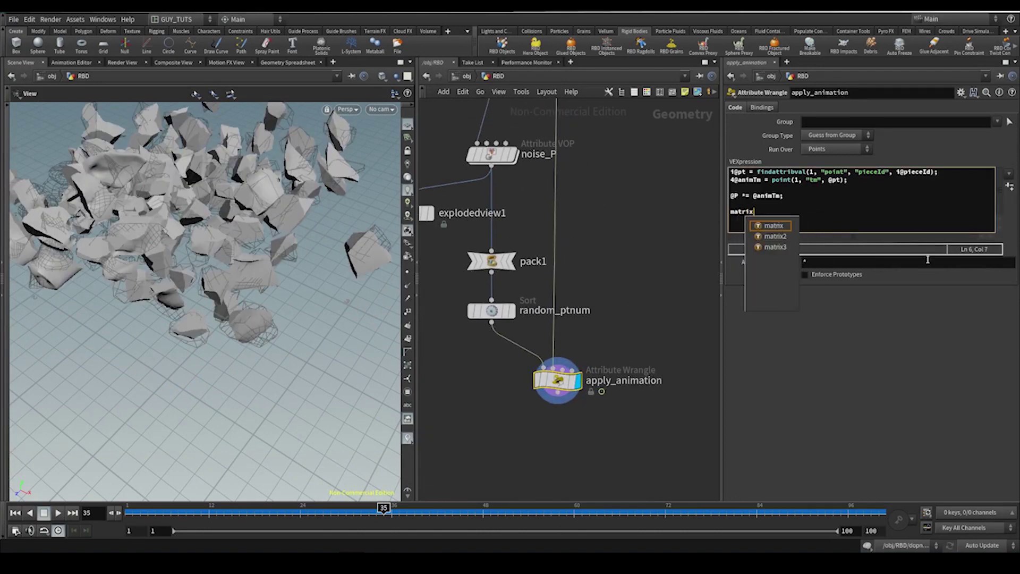
pyautogui.write('3 animTm3 = ma')
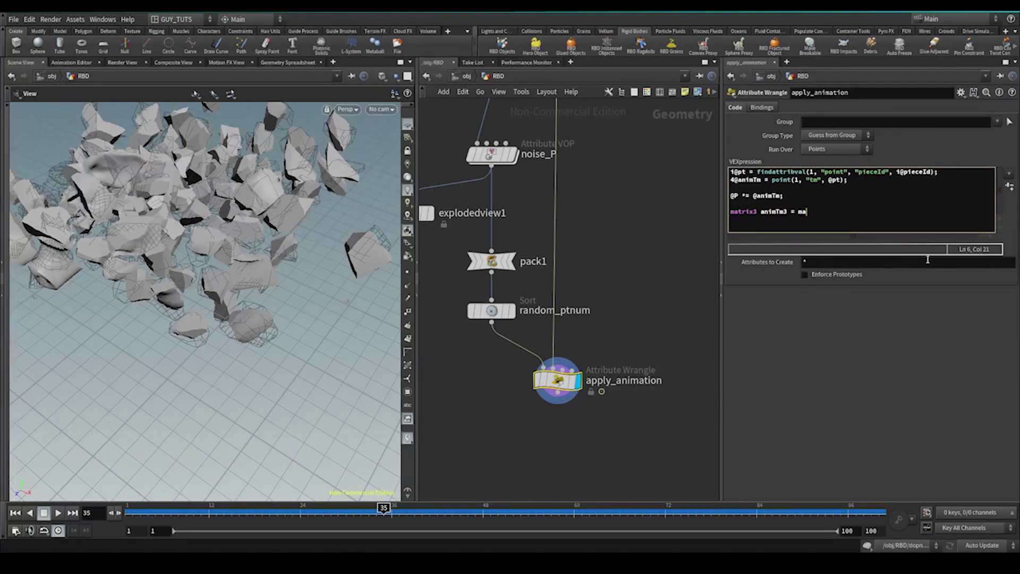
pyautogui.write('trix3(@an')
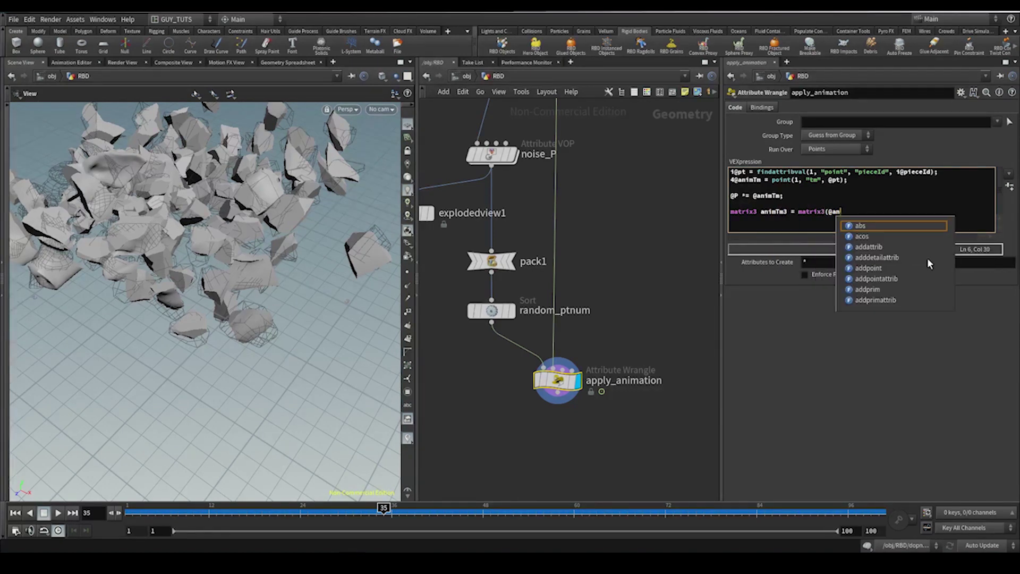
pyautogui.write('imTm);')
pyautogui.press('Return')
pyautogui.press('Return')
pyautogui.write('setpri')
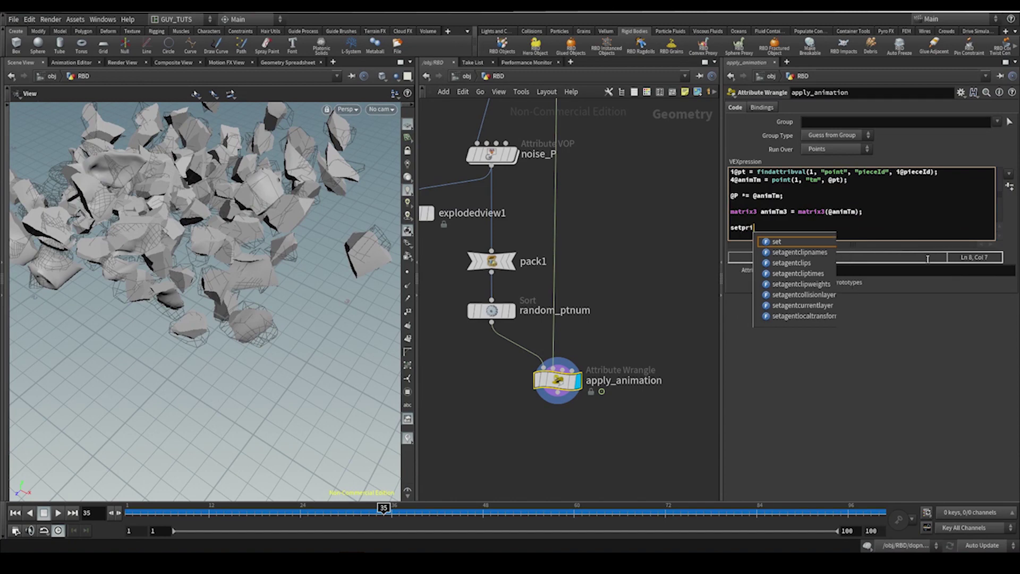
pyautogui.write('mintrinsic(')
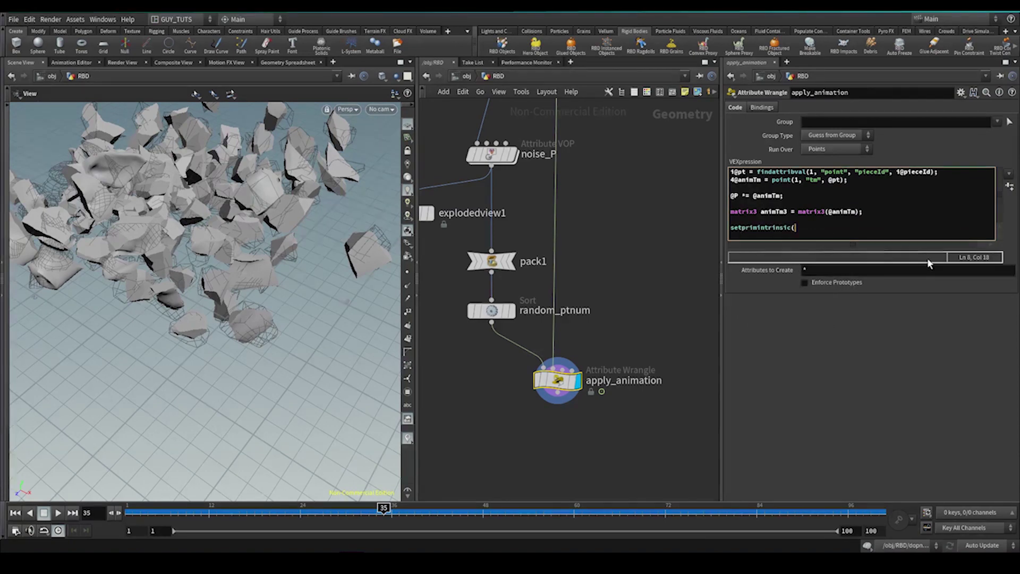
pyautogui.write('0, "transform", @primnum, animTm3')
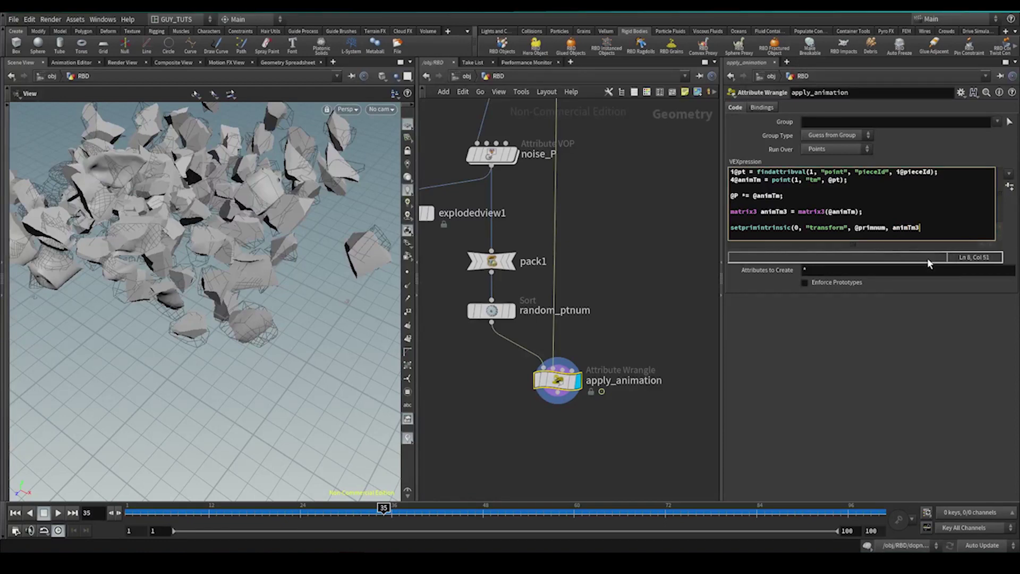
pyautogui.write(', "multiply");')
pyautogui.scroll(10, 260, 279)
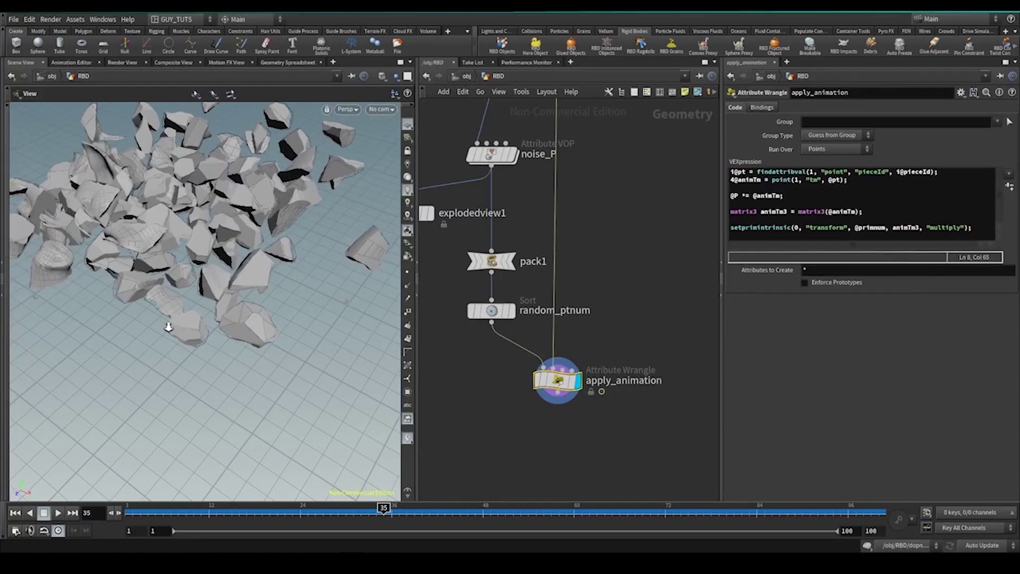
pyautogui.scroll(-10, 260, 280)
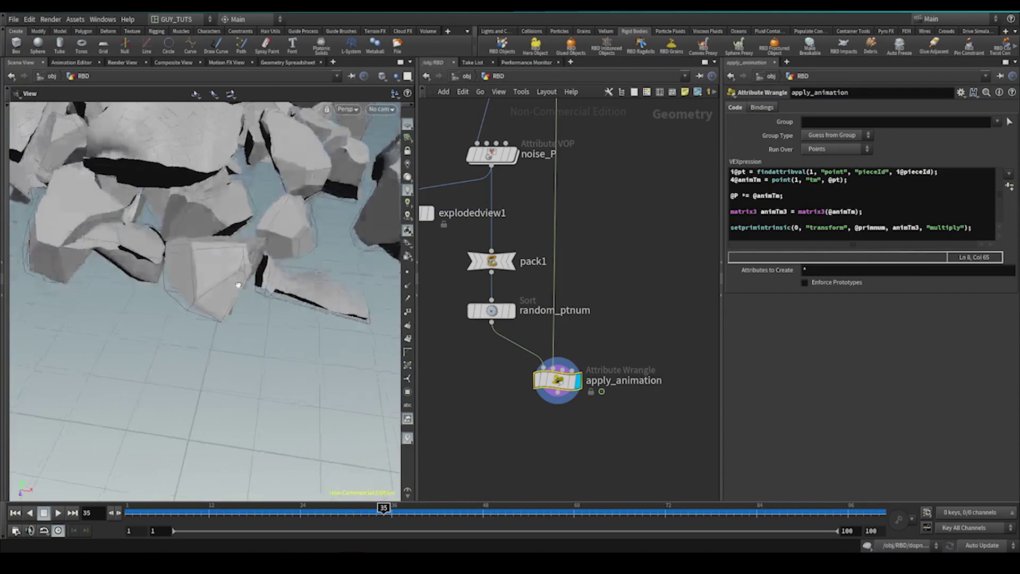
pyautogui.scroll(-5, 317, 254)
pyautogui.scroll(-2, 584, 216)
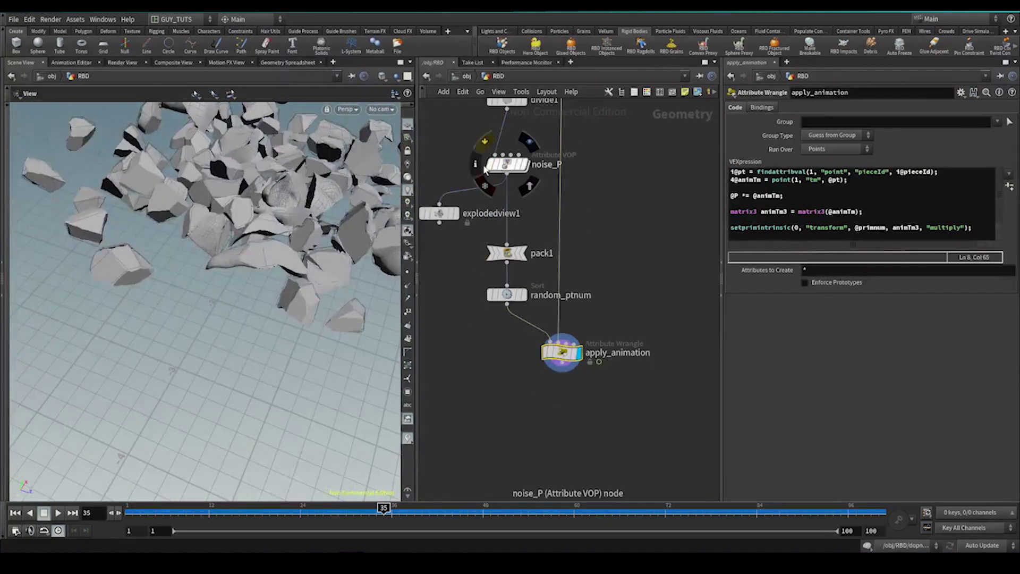
# Bypass noise_P and inspect the pieces without noise displacement in the viewport.
pyautogui.click(490, 165)
pyautogui.scroll(3, 91, 314)
pyautogui.scroll(3, 91, 313)
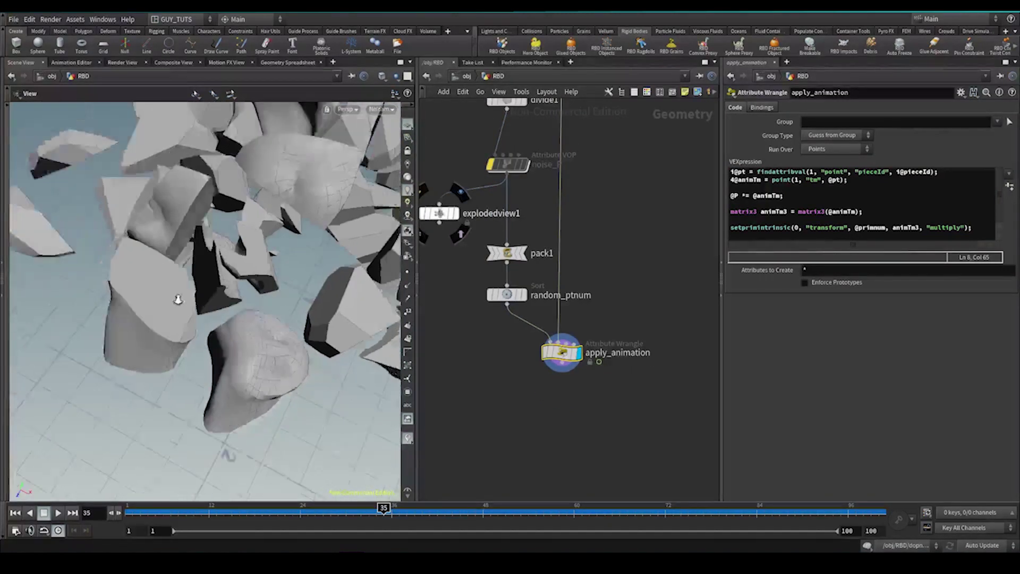
pyautogui.scroll(-4, 177, 296)
pyautogui.scroll(3, 178, 296)
pyautogui.scroll(-3, 521, 225)
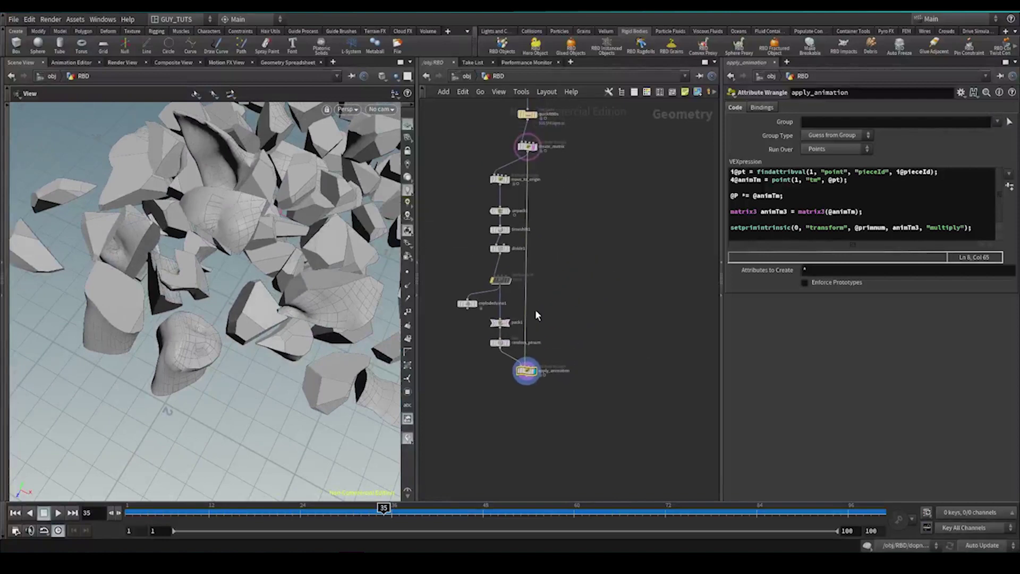
pyautogui.scroll(4, 535, 309)
# Re-enable noise_P and select the quickRBDs file cache node.
pyautogui.moveTo(472, 219); pyautogui.dragTo(585, 368)
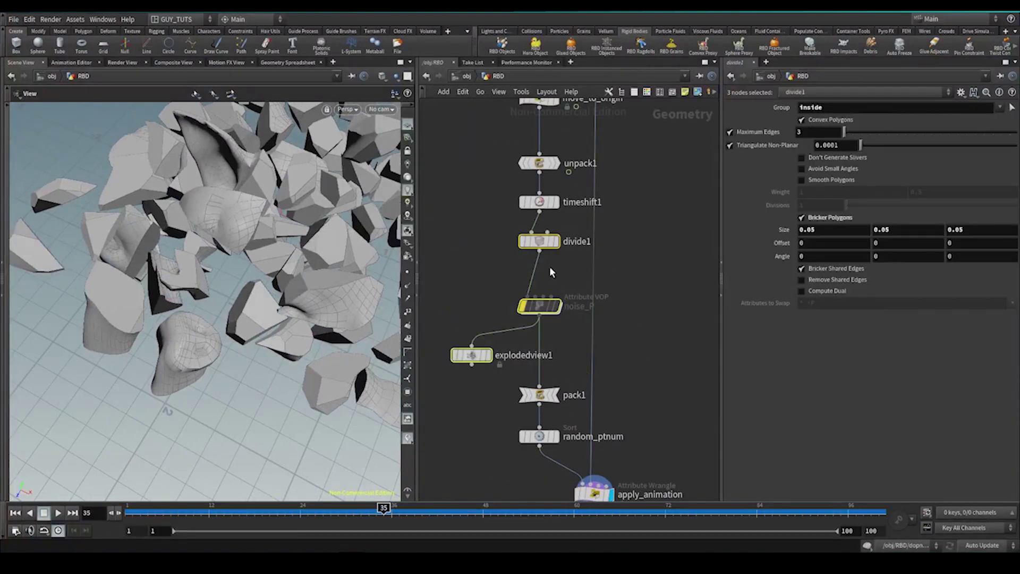
pyautogui.moveTo(546, 297); pyautogui.dragTo(524, 261, button='middle')
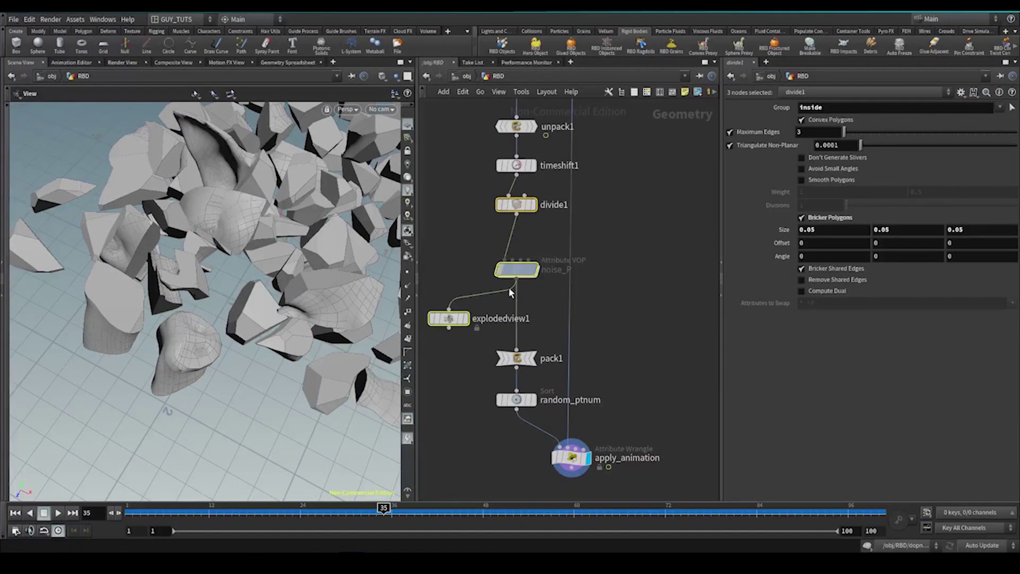
pyautogui.scroll(-4, 619, 288)
pyautogui.scroll(4, 565, 221)
pyautogui.click(562, 228)
pyautogui.moveTo(632, 401); pyautogui.dragTo(666, 163, button='middle')
pyautogui.scroll(-3, 629, 213)
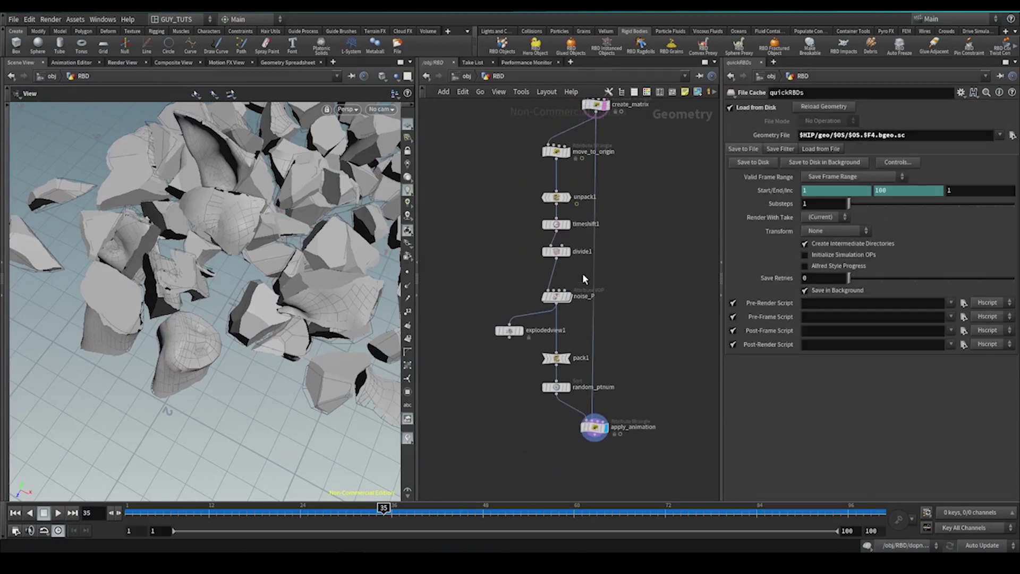
# Insert a Subdivide node between timeshift1 and divide1 and check its result on the pieces.
pyautogui.click(557, 296)
pyautogui.scroll(2, 566, 282)
pyautogui.press('Tab')
pyautogui.write('s')
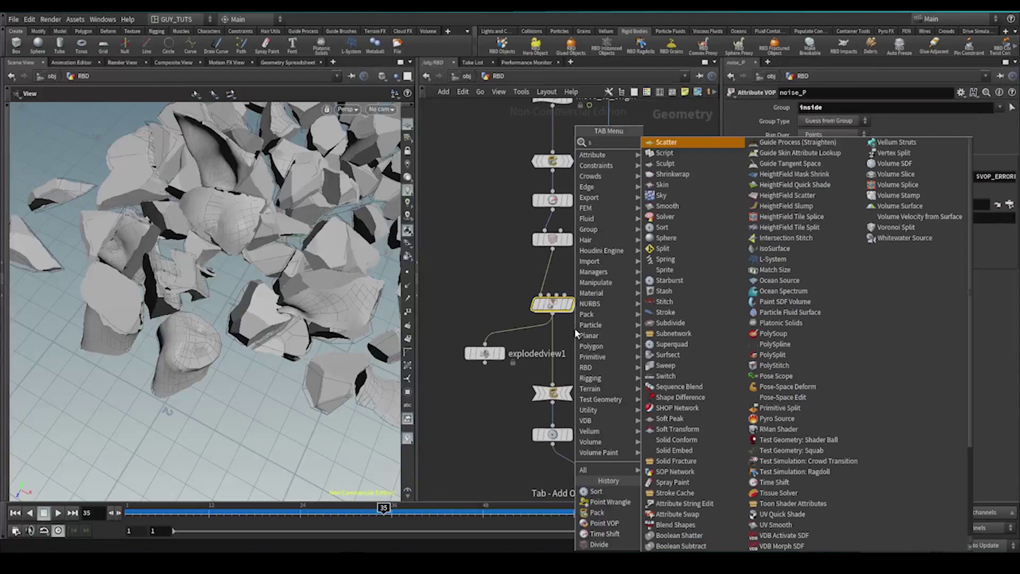
pyautogui.write('ubdiv')
pyautogui.click(676, 164)
pyautogui.click(552, 220)
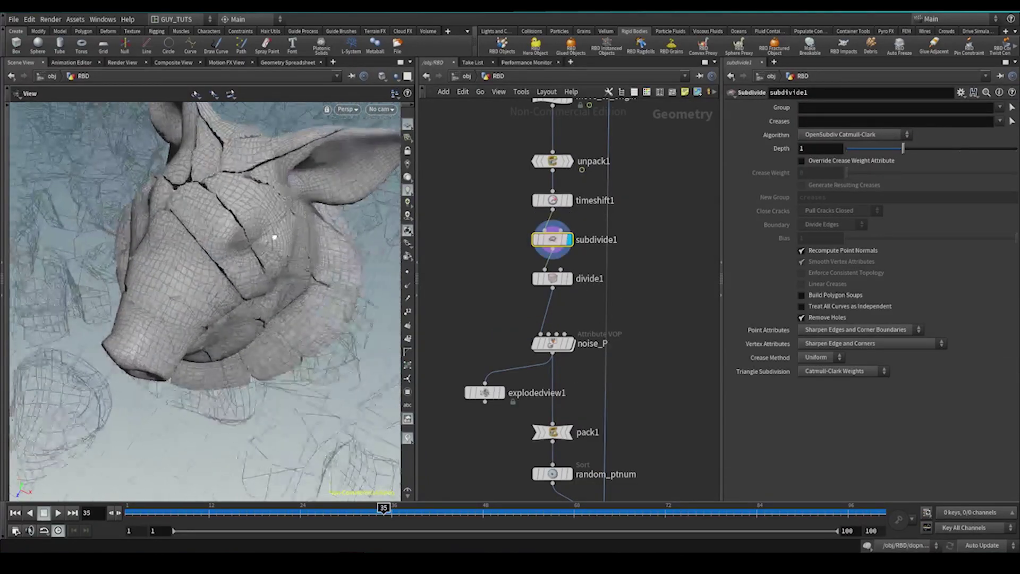
pyautogui.click(853, 135)
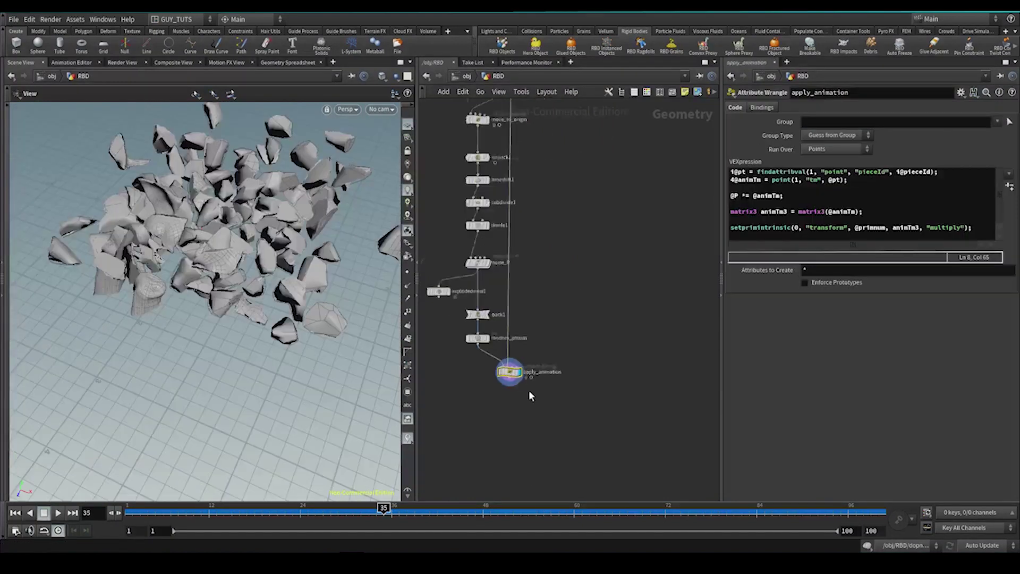
# Add a File Cache node below apply_animation and connect apply_animation's output to it.
pyautogui.scroll(5, 531, 398)
pyautogui.press('Tab')
pyautogui.write('filecache')
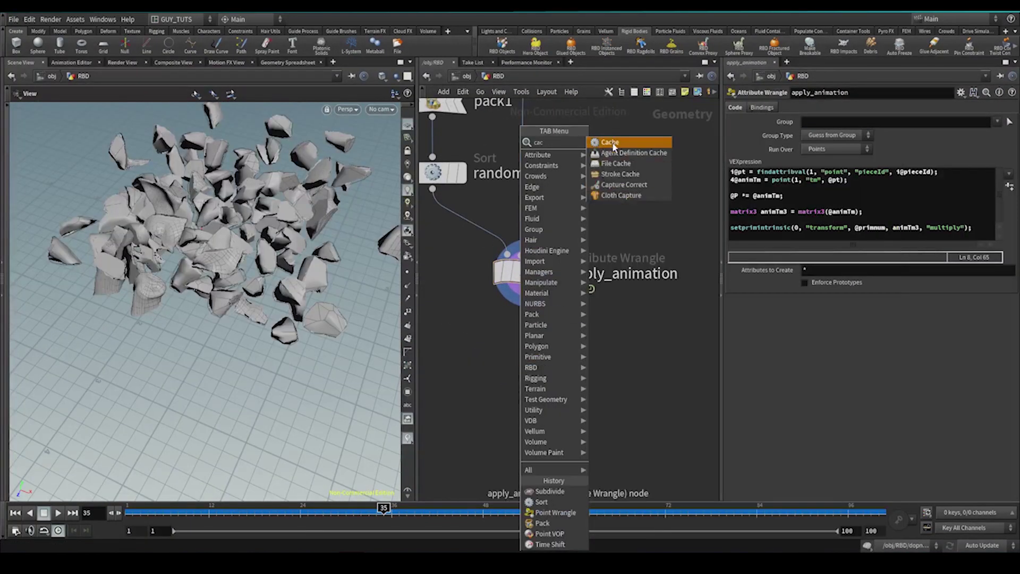
pyautogui.press('Return')
pyautogui.click(528, 375)
pyautogui.moveTo(529, 304); pyautogui.dragTo(527, 361)
# Rename the new file cache node as hiResPieces.
pyautogui.doubleClick(600, 379)
pyautogui.write('hiResPiece')
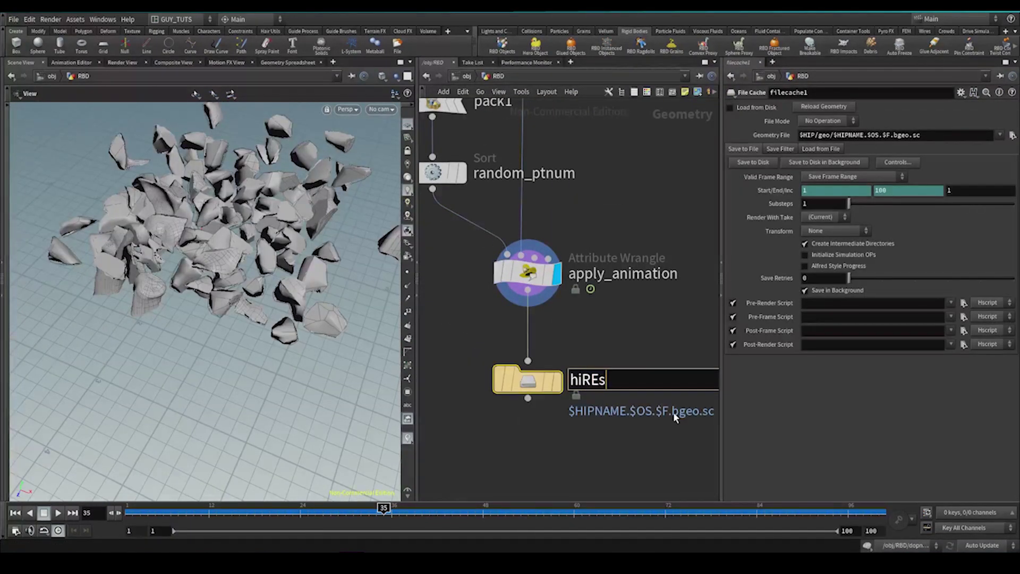
pyautogui.write('s')
pyautogui.press('Return')
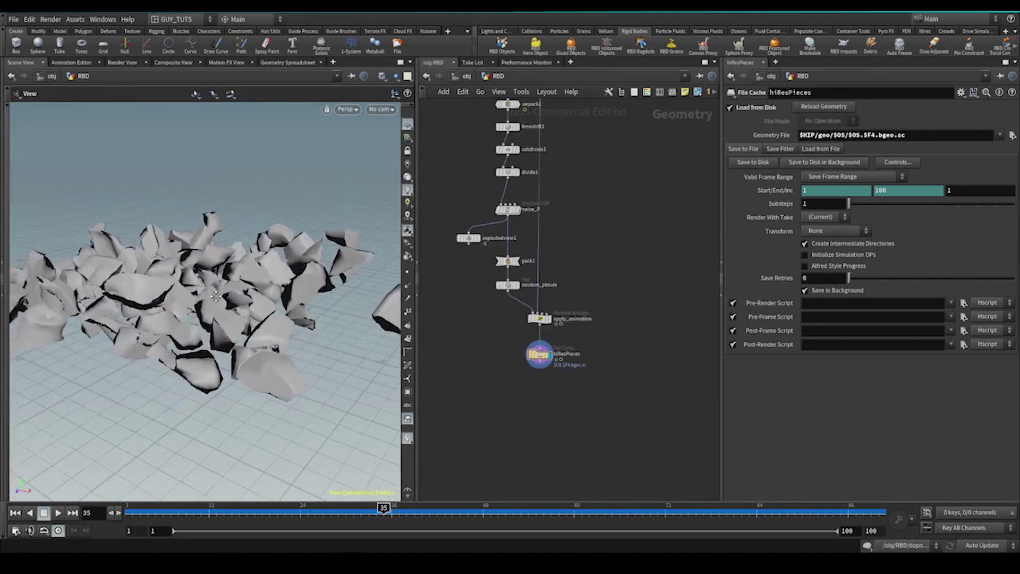
# Inspect the hiResPieces geometry in the viewport in wireframe and shaded display.
pyautogui.press('w')
pyautogui.scroll(5, 215, 309)
pyautogui.scroll(-6, 214, 308)
pyautogui.press('w')
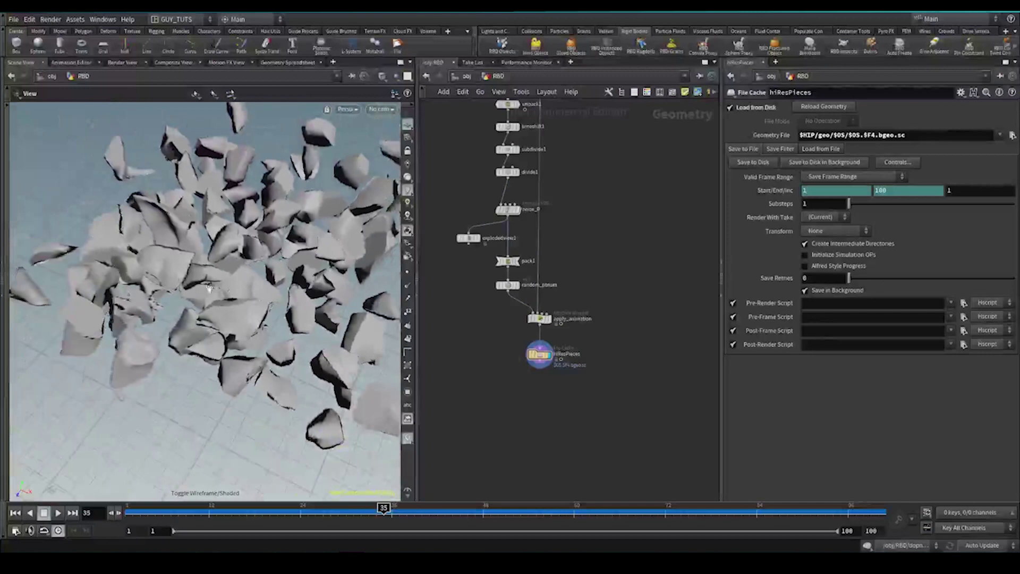
# Render a flipbook of the current viewport over the frame range $RFSTART to $RFEND.
pyautogui.click(16, 481)
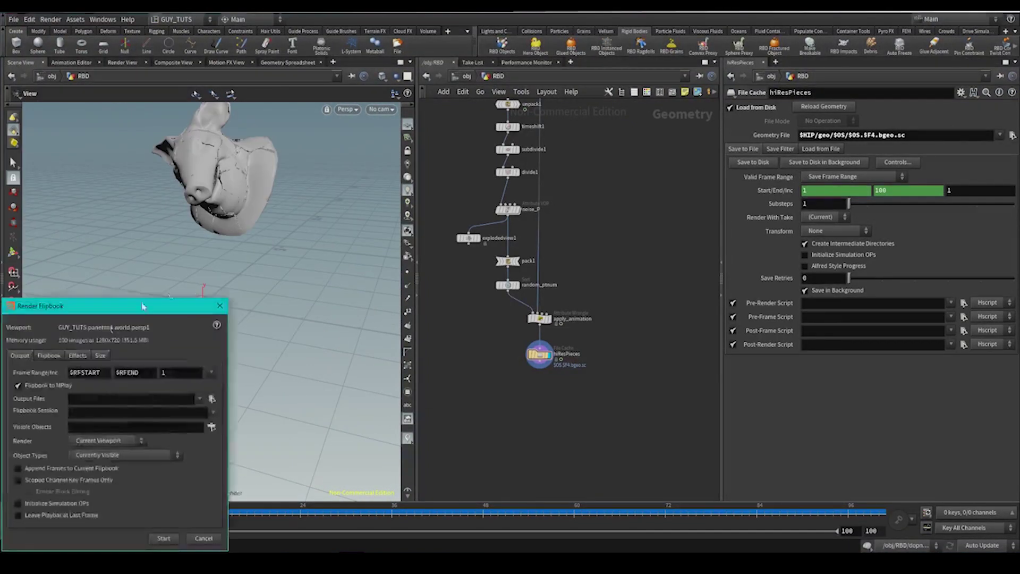
pyautogui.click(151, 538)
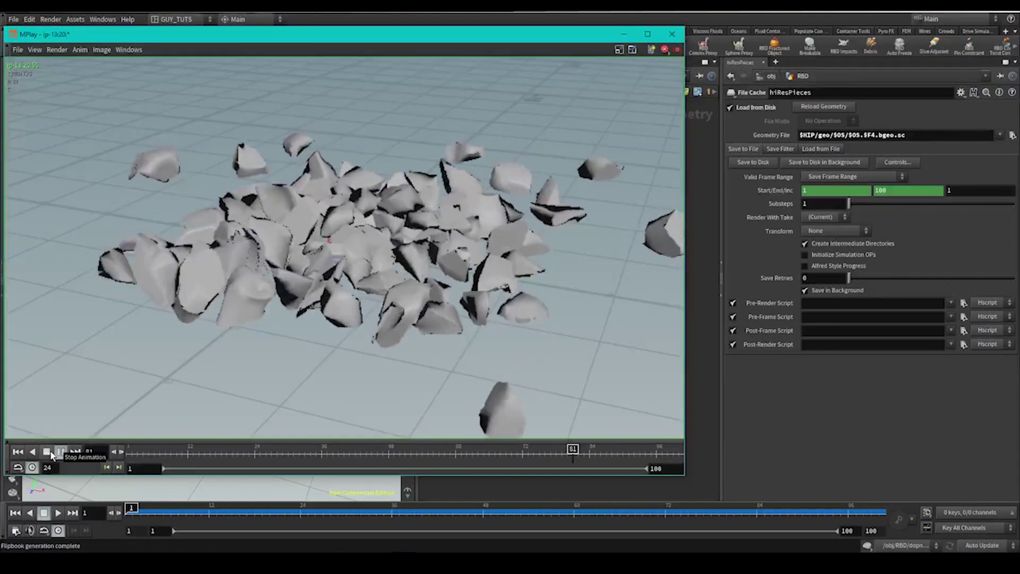